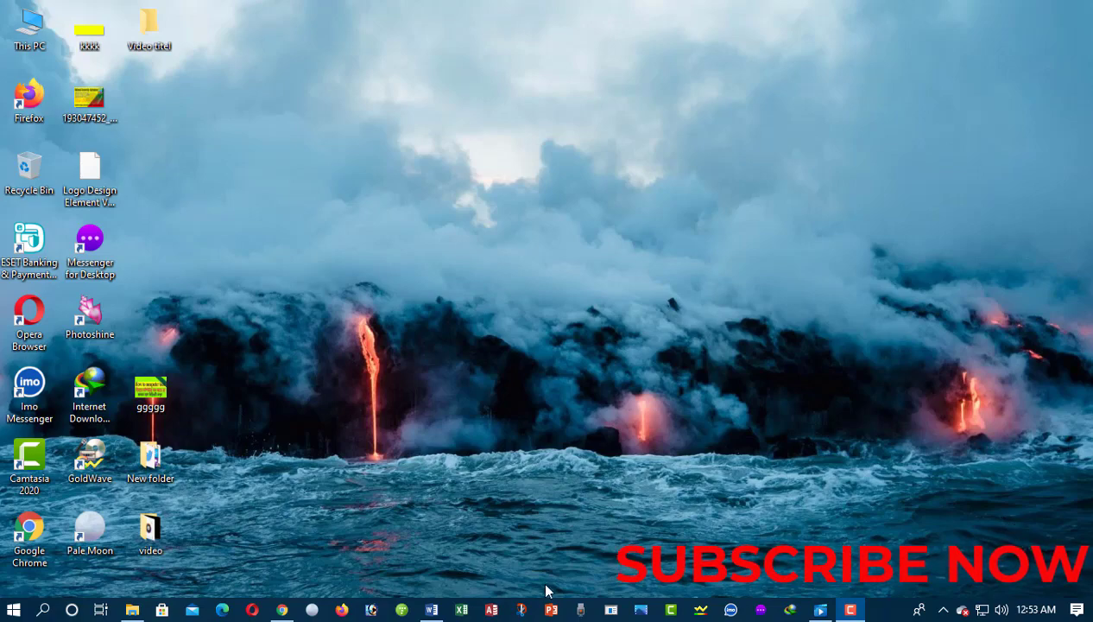
# Restore the minimized Document1 window from the Word taskbar icon.
pyautogui.click(431, 609)
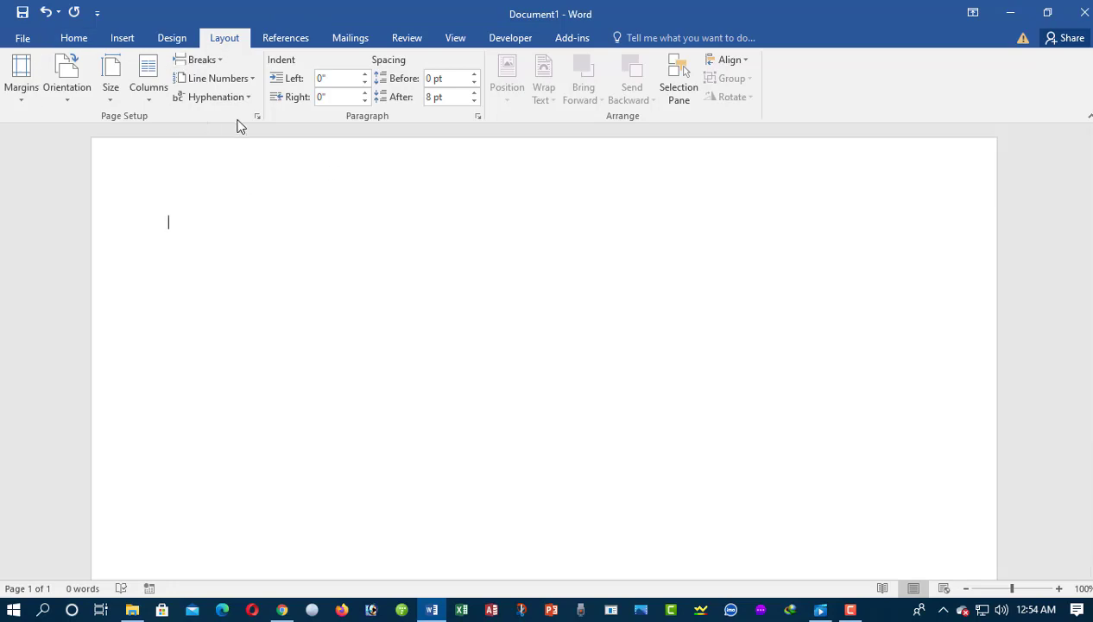
# Apply margin presets from the Margins list, starting with the last custom setting.
pyautogui.click(15, 93)
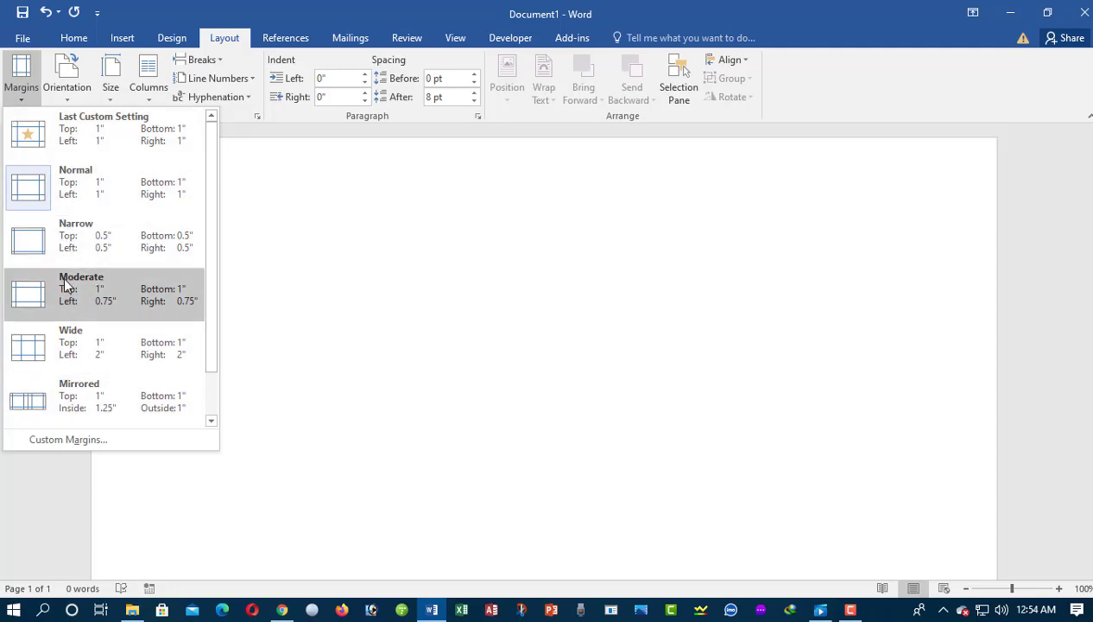
pyautogui.click(82, 134)
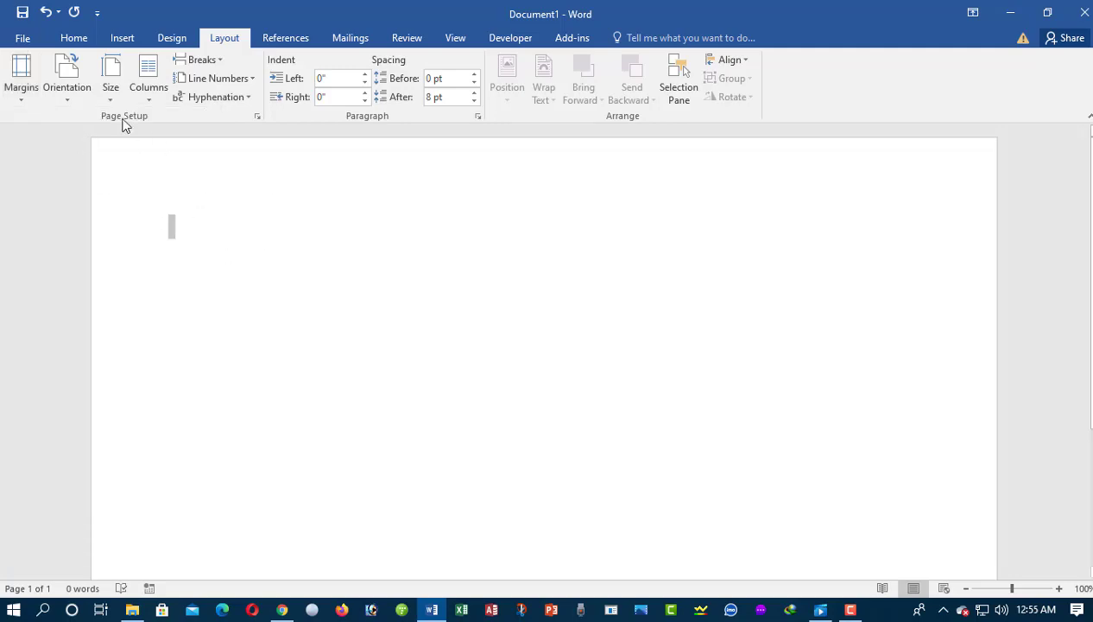
pyautogui.click(30, 92)
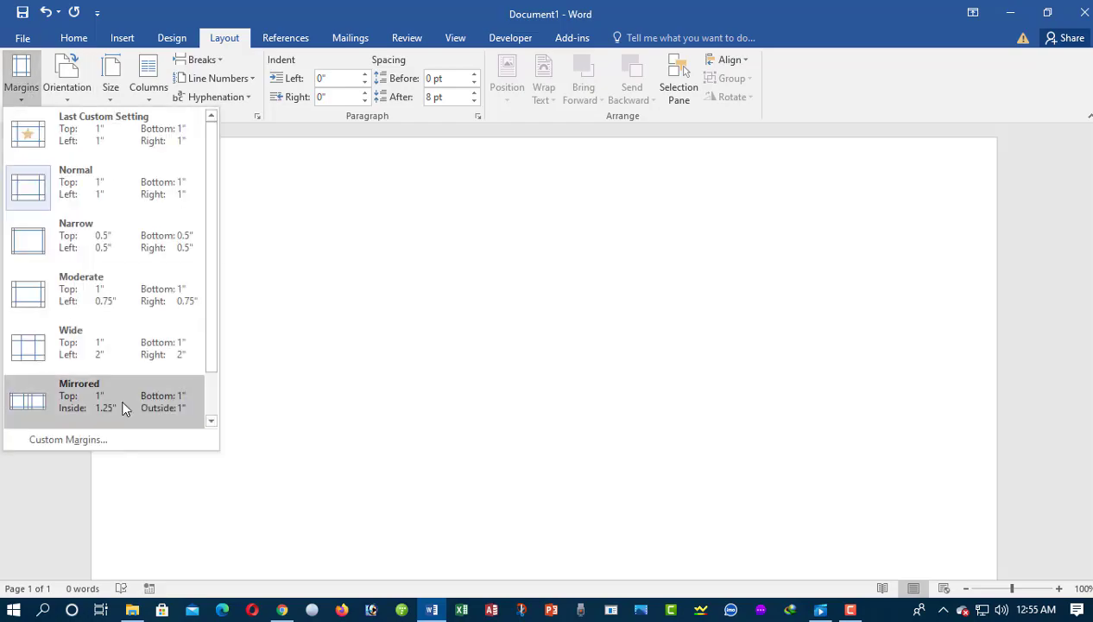
pyautogui.click(77, 401)
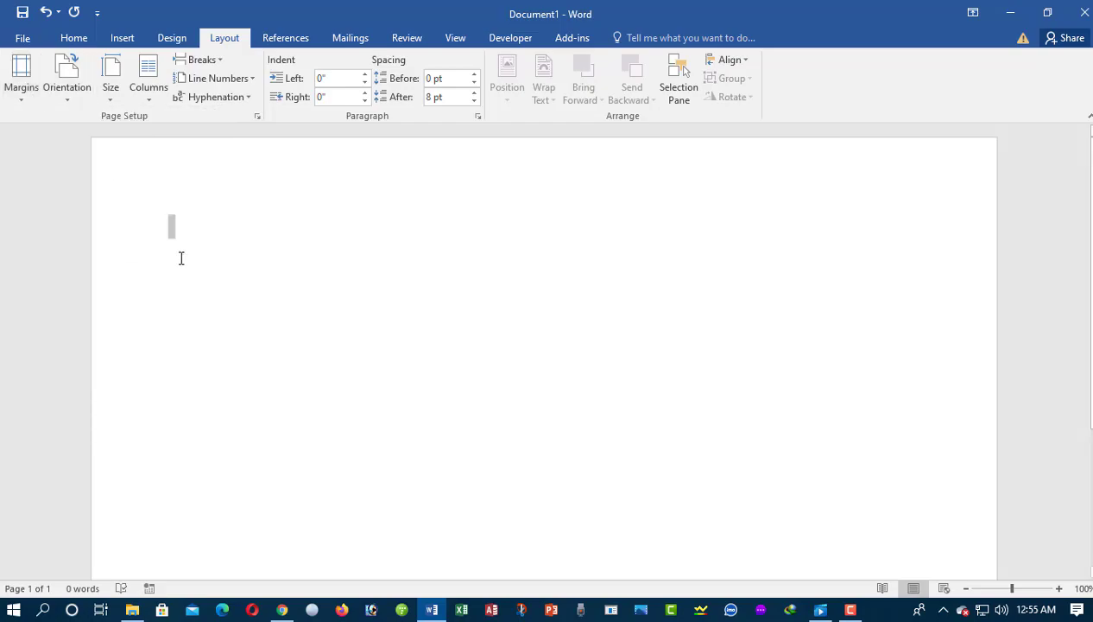
# Paste the Bengali paragraphs into the empty document and check the pasted text.
pyautogui.hotkey('ctrl', 'v')
pyautogui.scroll(-5, 182, 258)
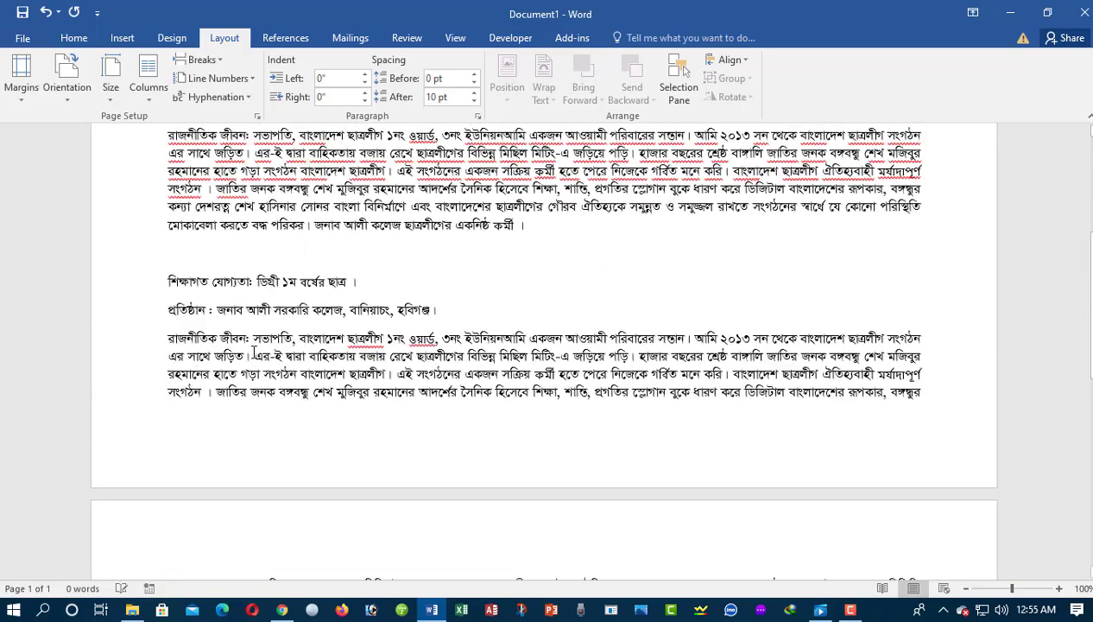
pyautogui.scroll(4, 256, 365)
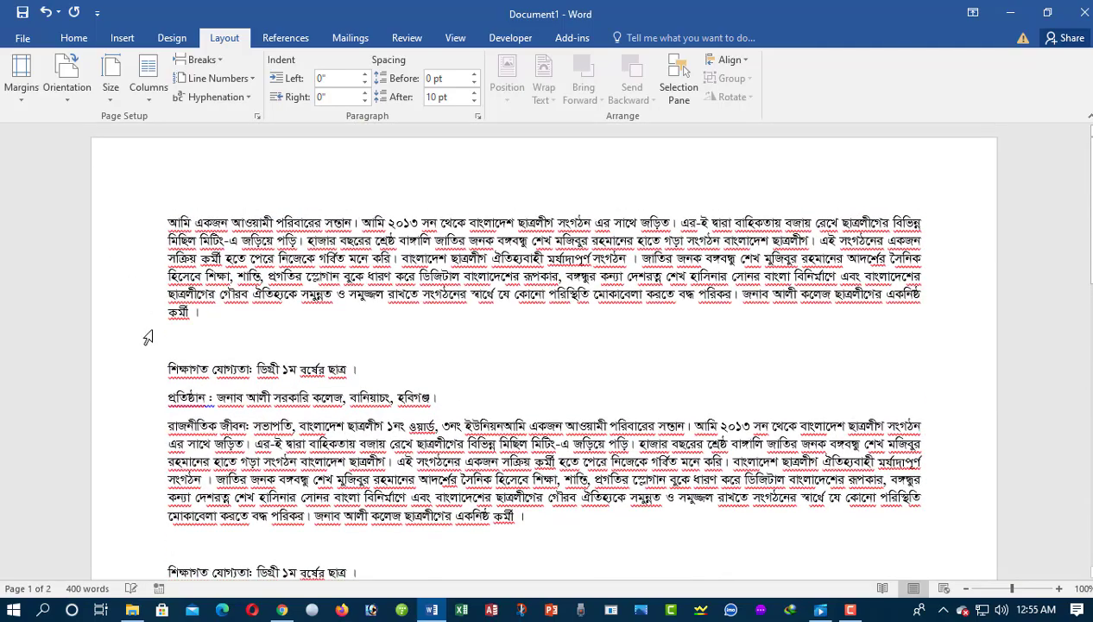
pyautogui.click(21, 76)
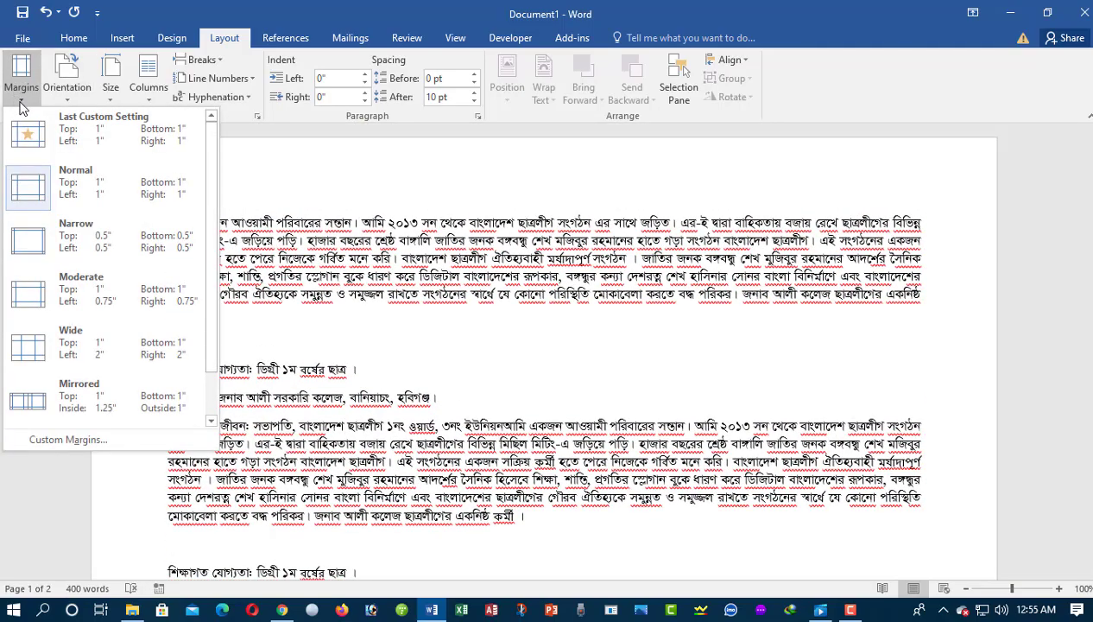
# In Page Setup, review the Paper and Layout tabs, then confirm 1-inch margins on every side.
pyautogui.click(64, 439)
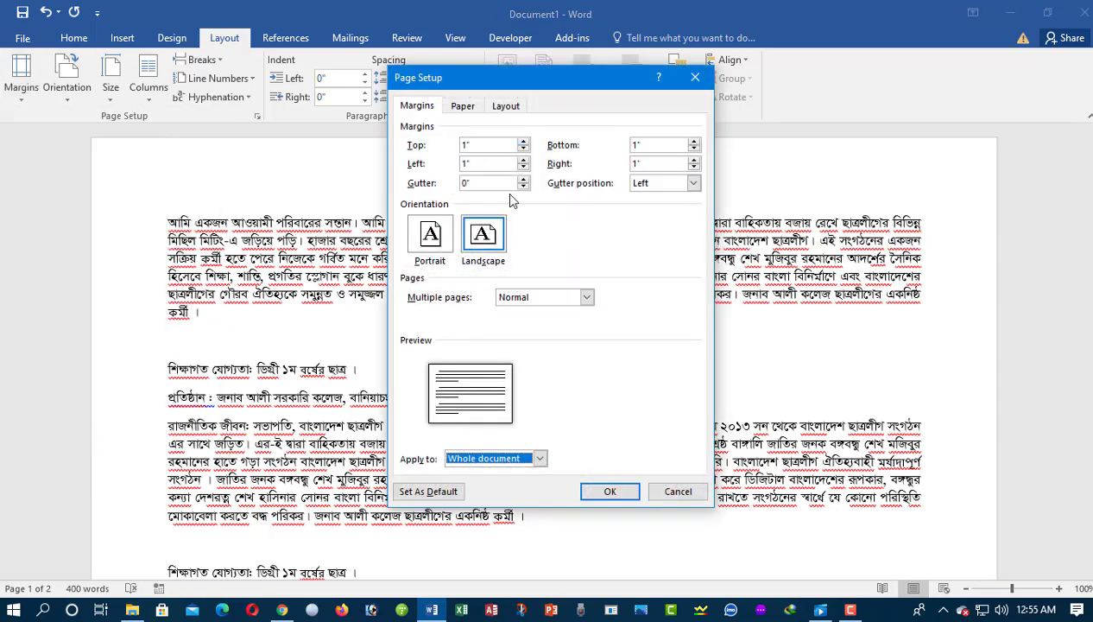
pyautogui.click(464, 109)
pyautogui.click(504, 107)
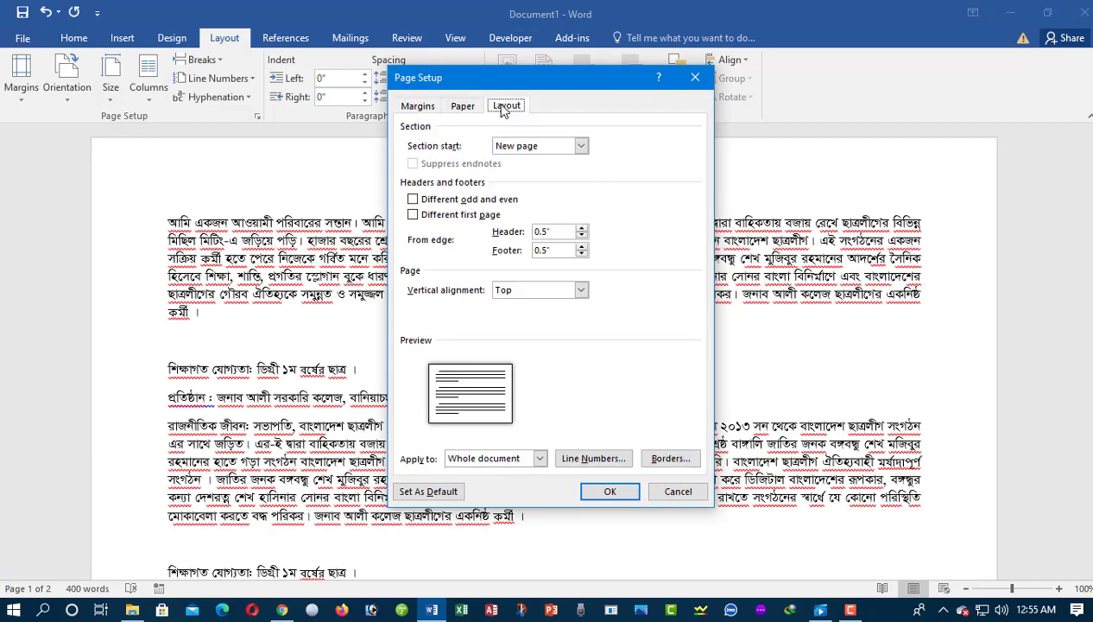
pyautogui.click(413, 107)
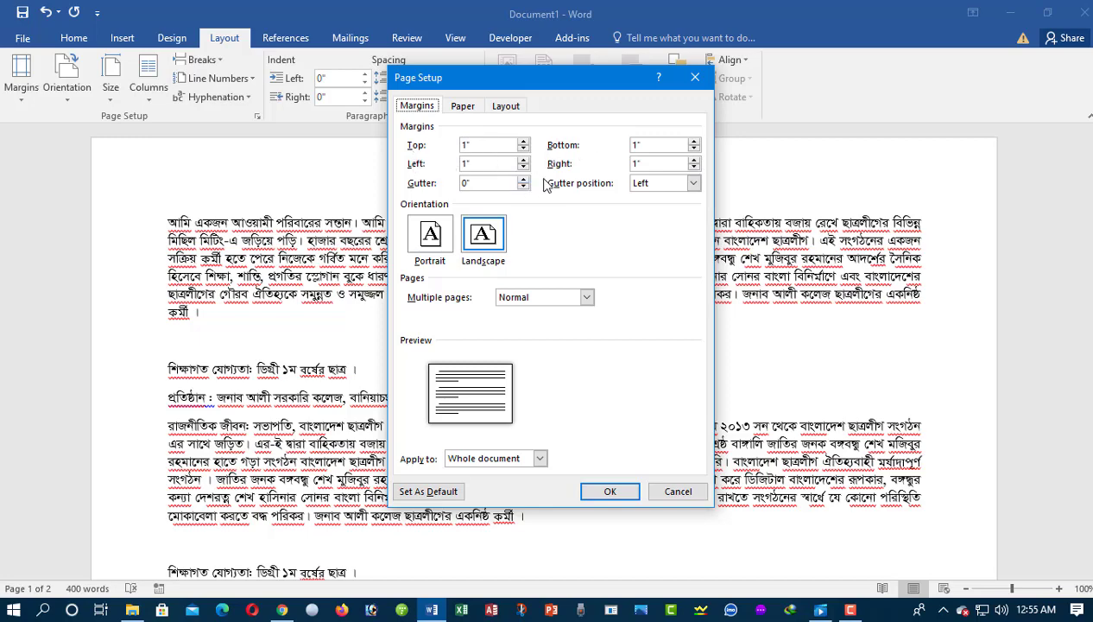
pyautogui.click(484, 143)
pyautogui.doubleClick(462, 144)
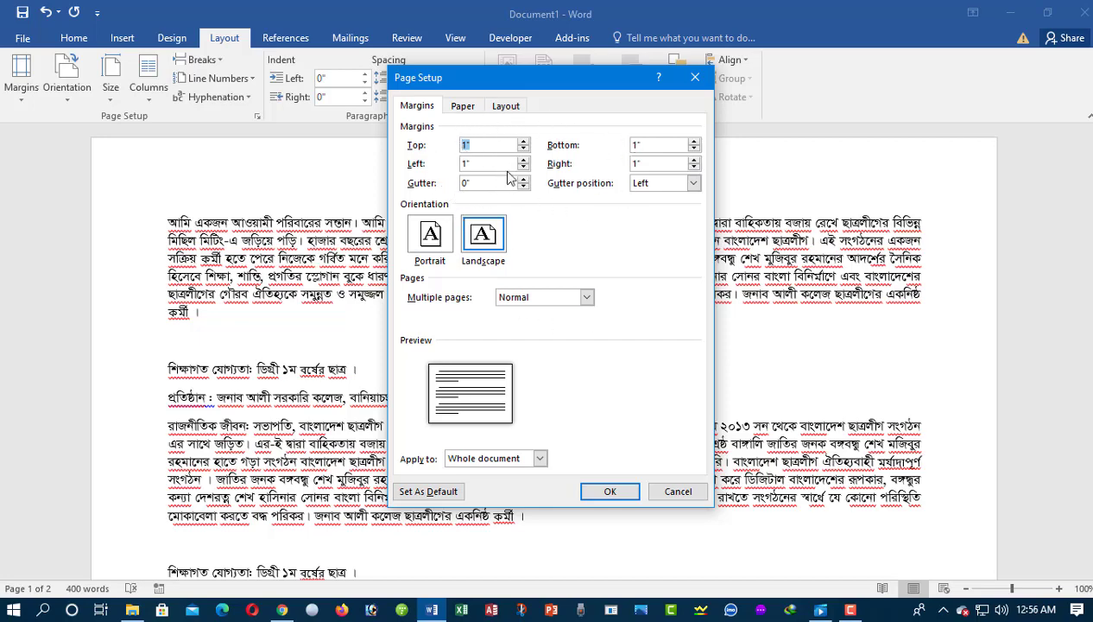
pyautogui.click(613, 489)
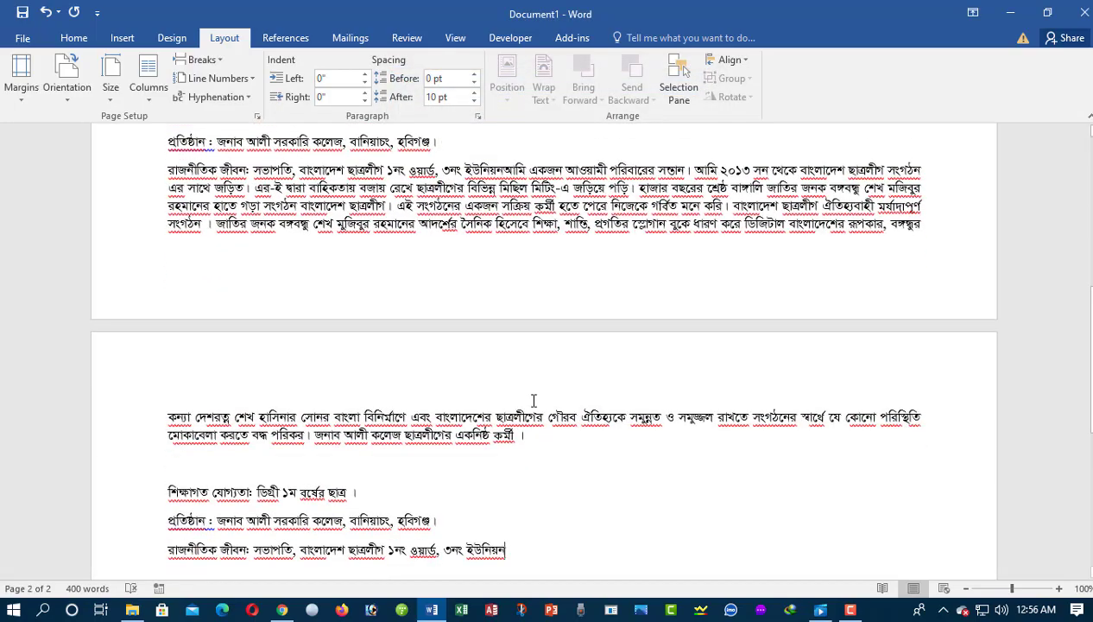
# Review the portrait and landscape Orientation choices; the pages stay landscape for now.
pyautogui.scroll(10, 534, 401)
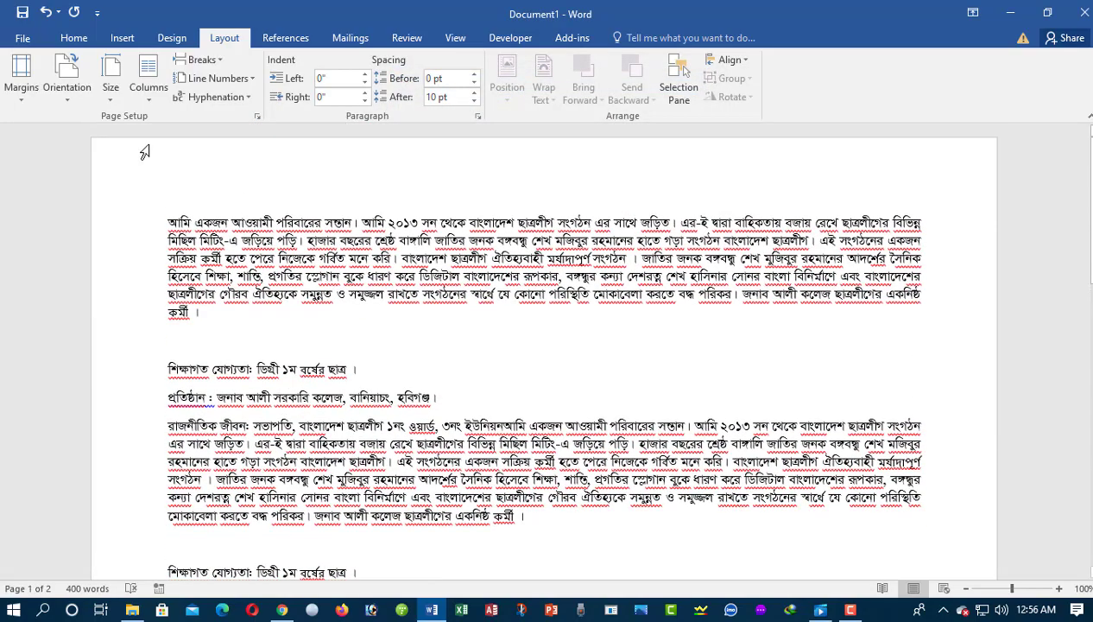
pyautogui.click(63, 100)
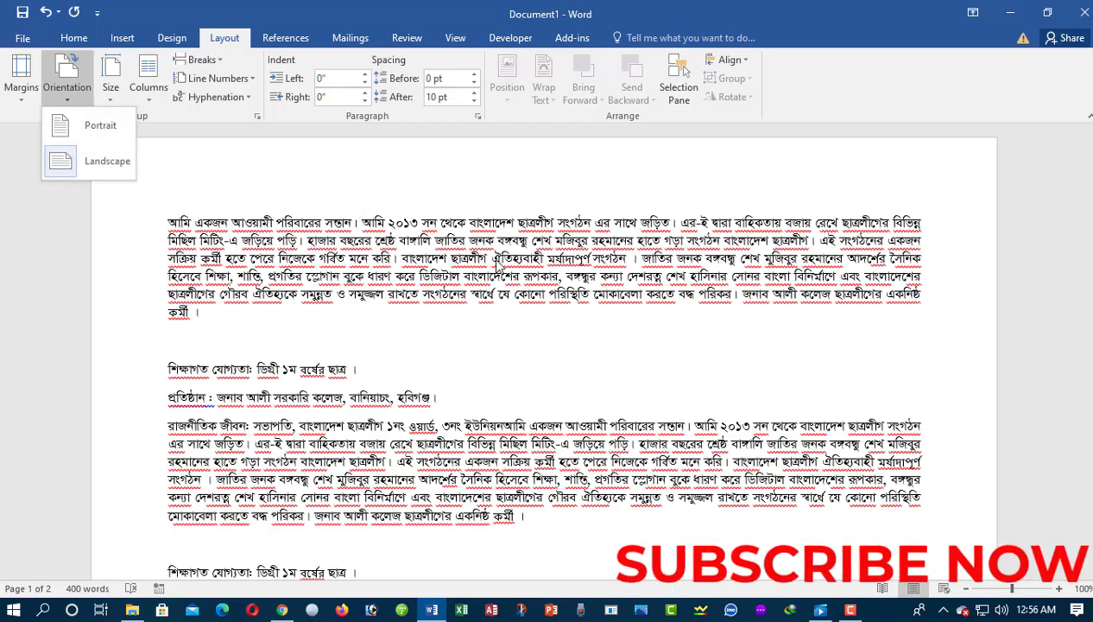
pyautogui.click(205, 219)
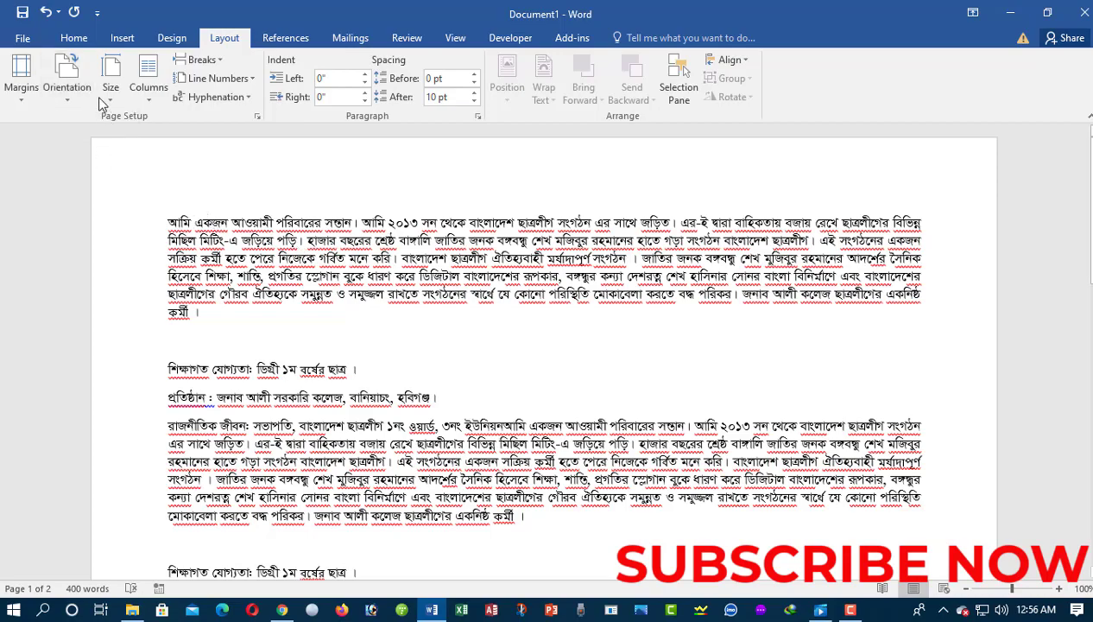
pyautogui.click(68, 91)
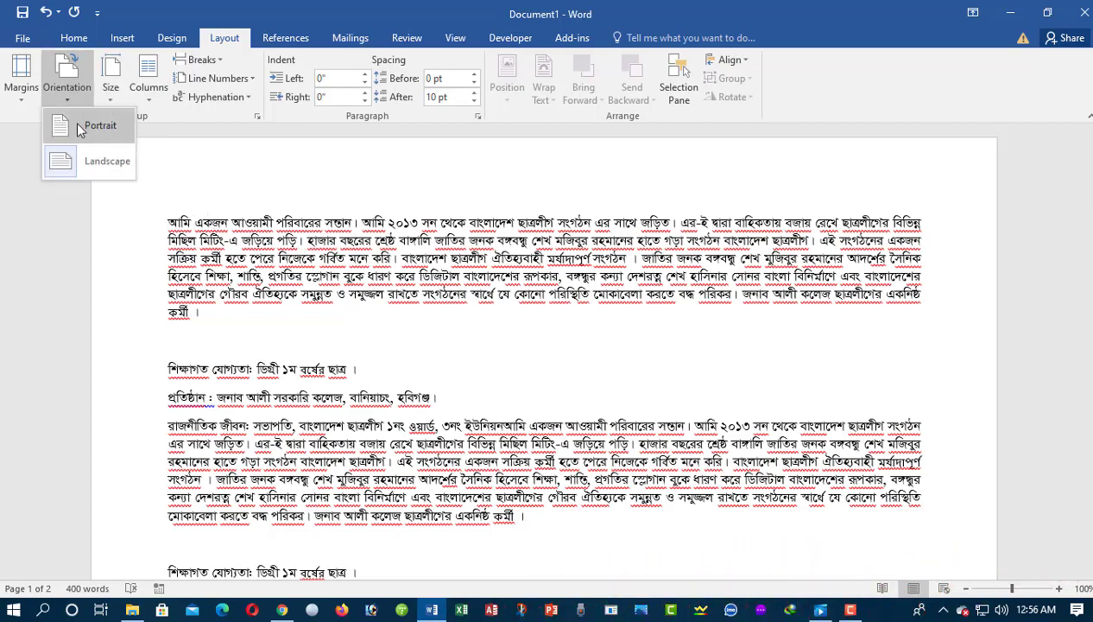
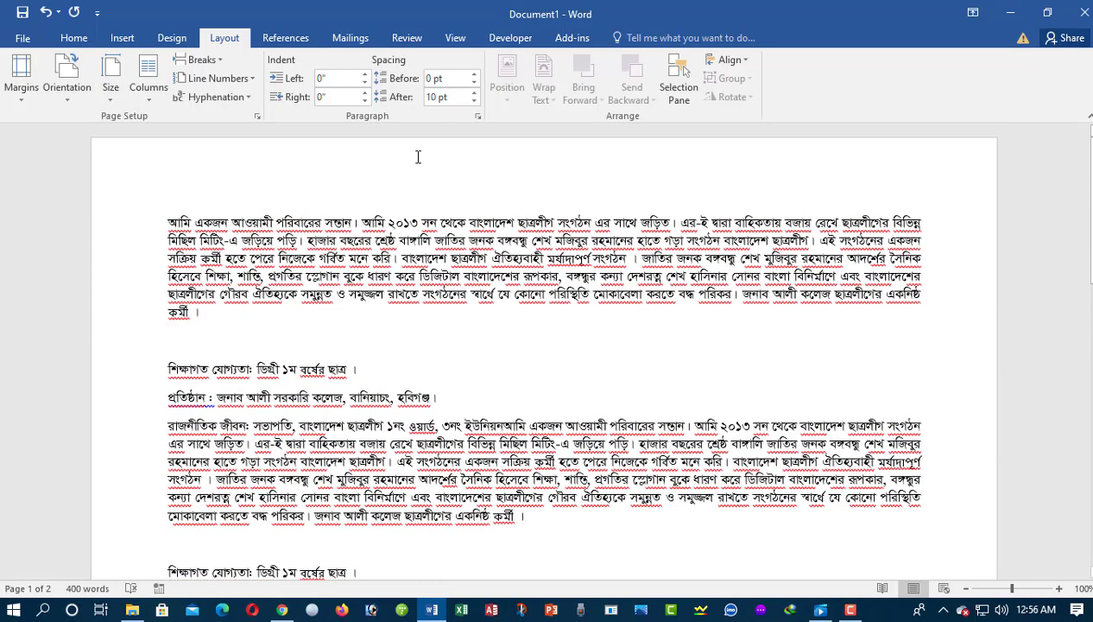
# Set the page orientation to Portrait and the paper size to A4.
pyautogui.click(68, 86)
pyautogui.click(80, 127)
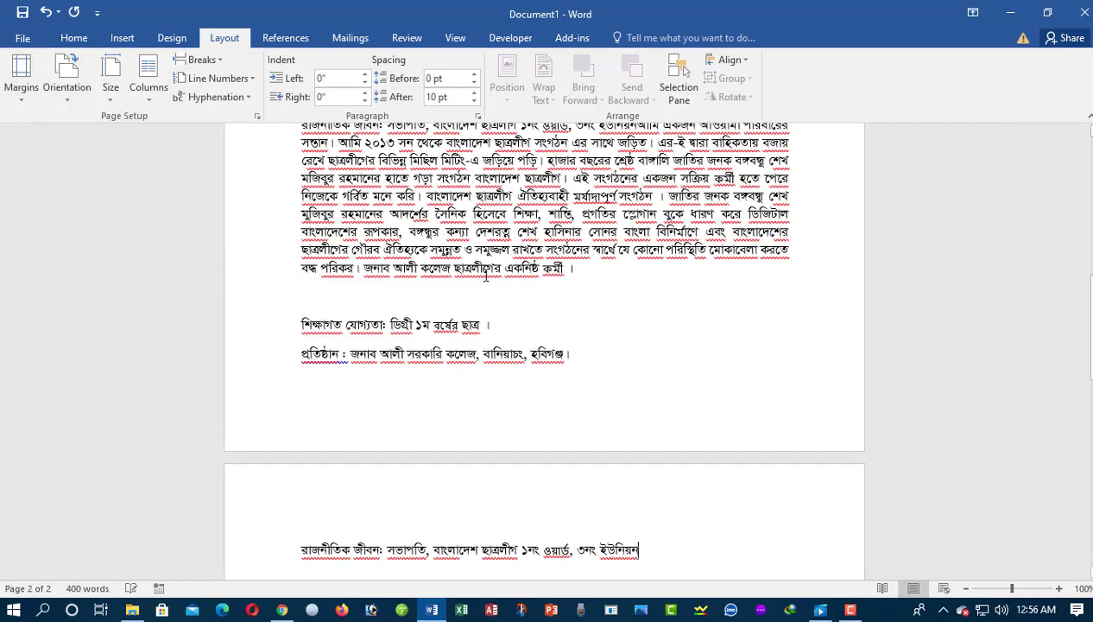
pyautogui.scroll(10, 486, 276)
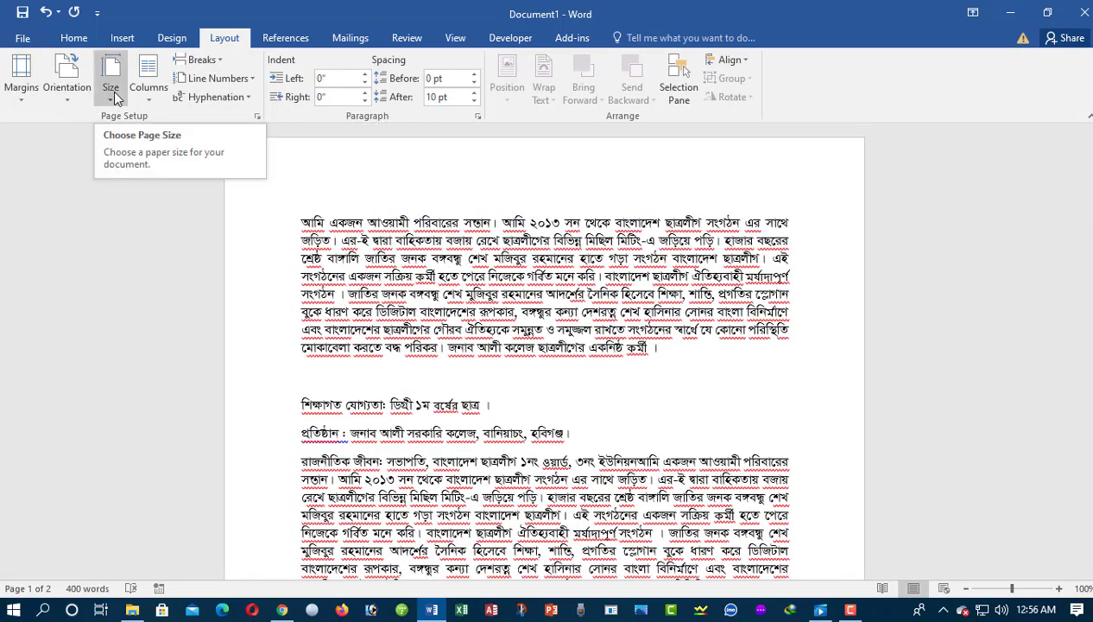
pyautogui.click(114, 95)
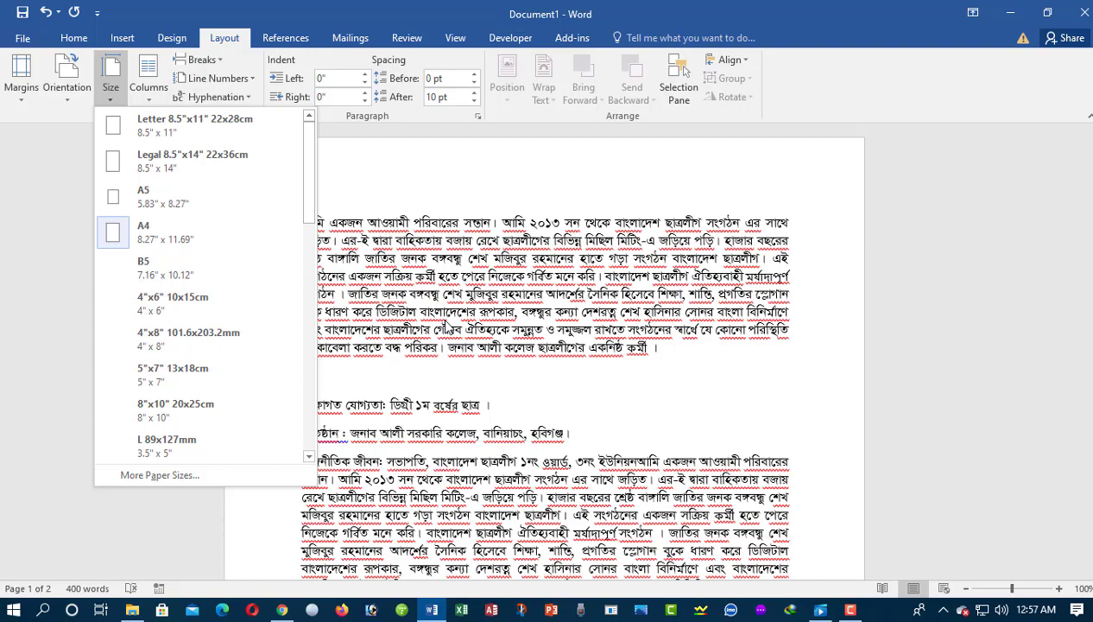
pyautogui.click(136, 233)
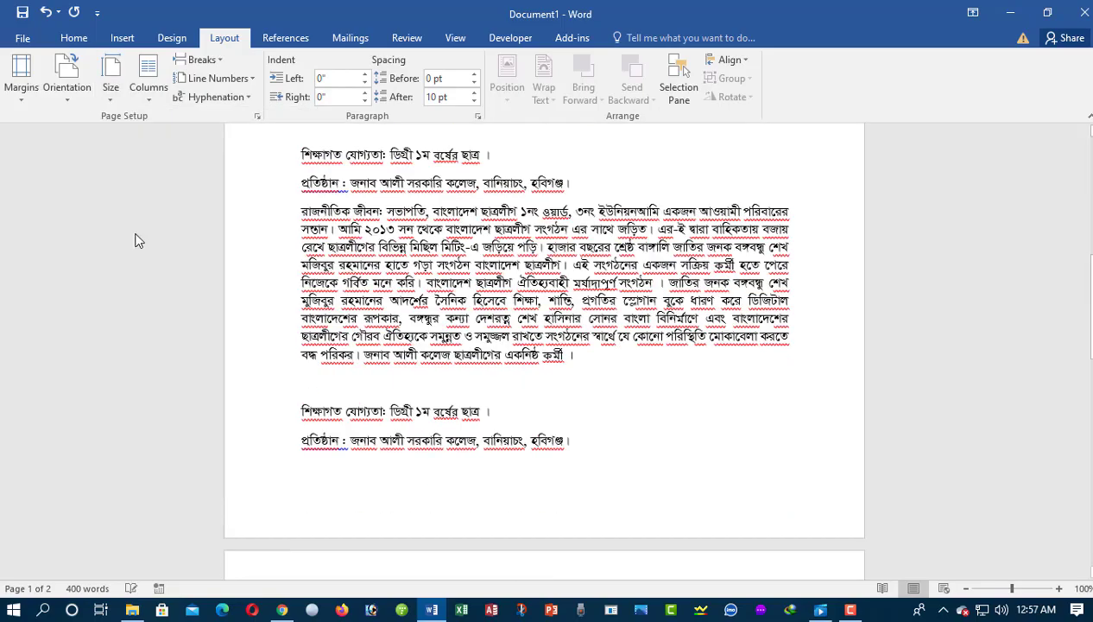
pyautogui.scroll(2, 385, 358)
pyautogui.scroll(2, 384, 358)
pyautogui.scroll(2, 384, 358)
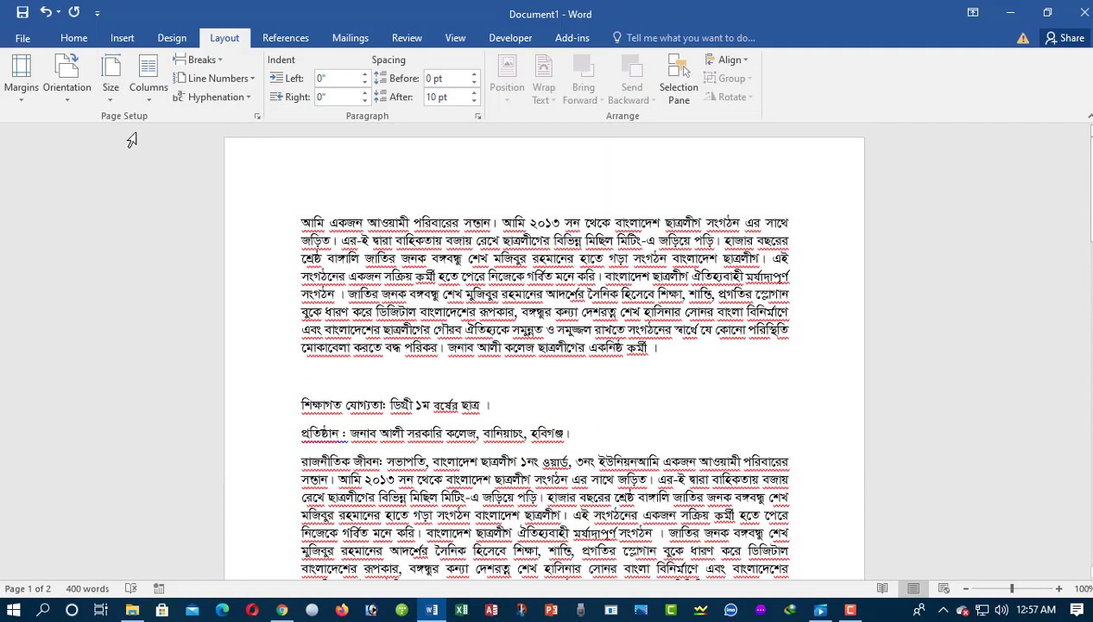
# Lay the document text out in three columns, then select a short phrase of it.
pyautogui.click(153, 100)
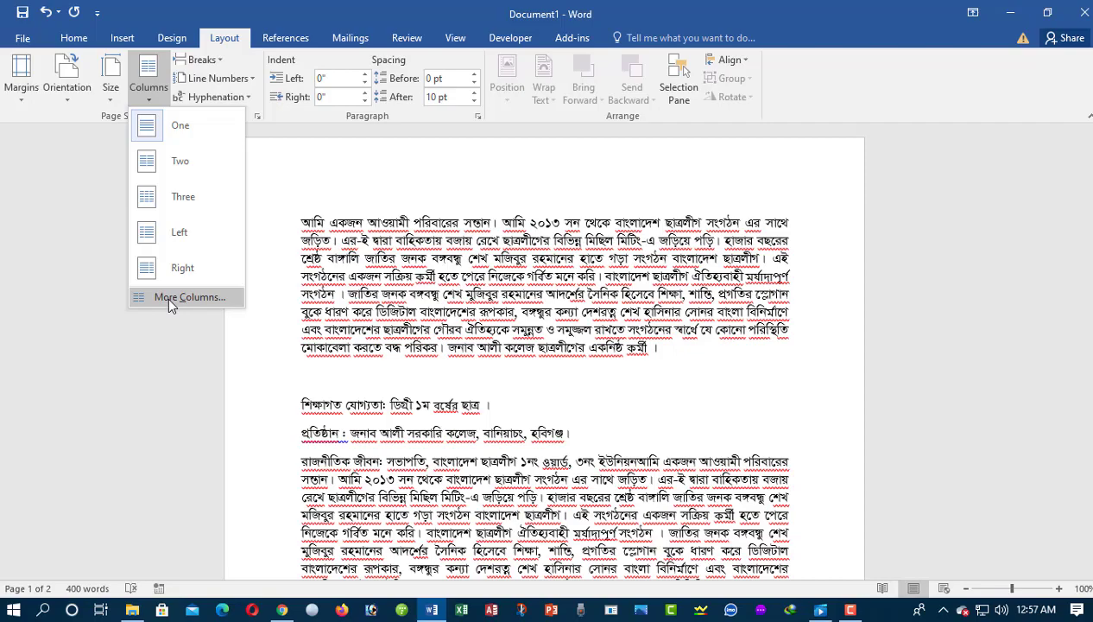
pyautogui.click(171, 201)
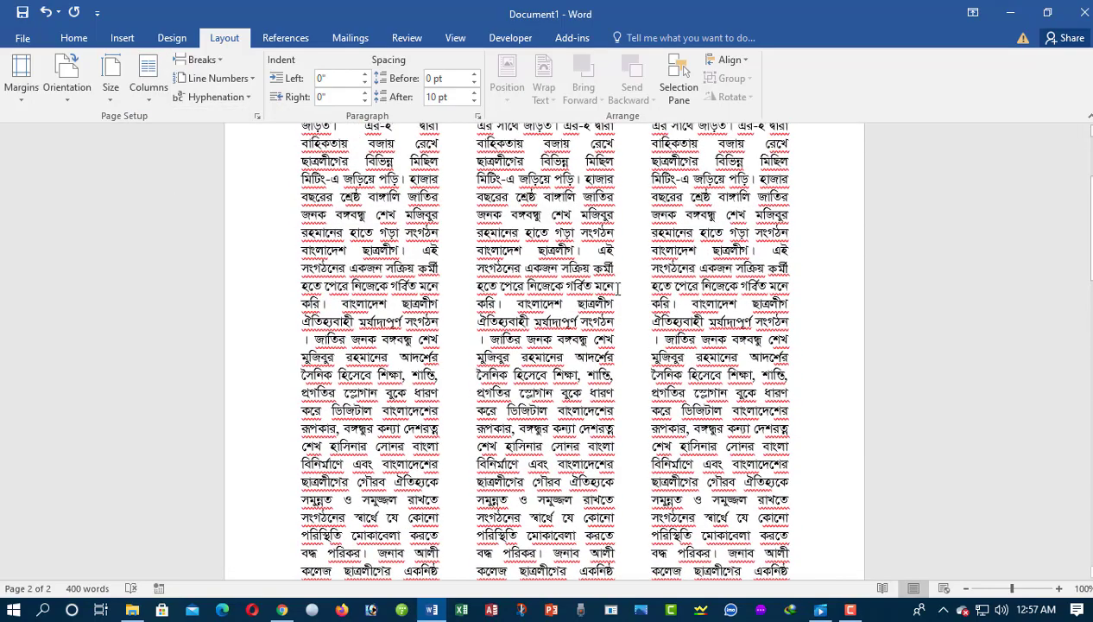
pyautogui.scroll(4, 618, 287)
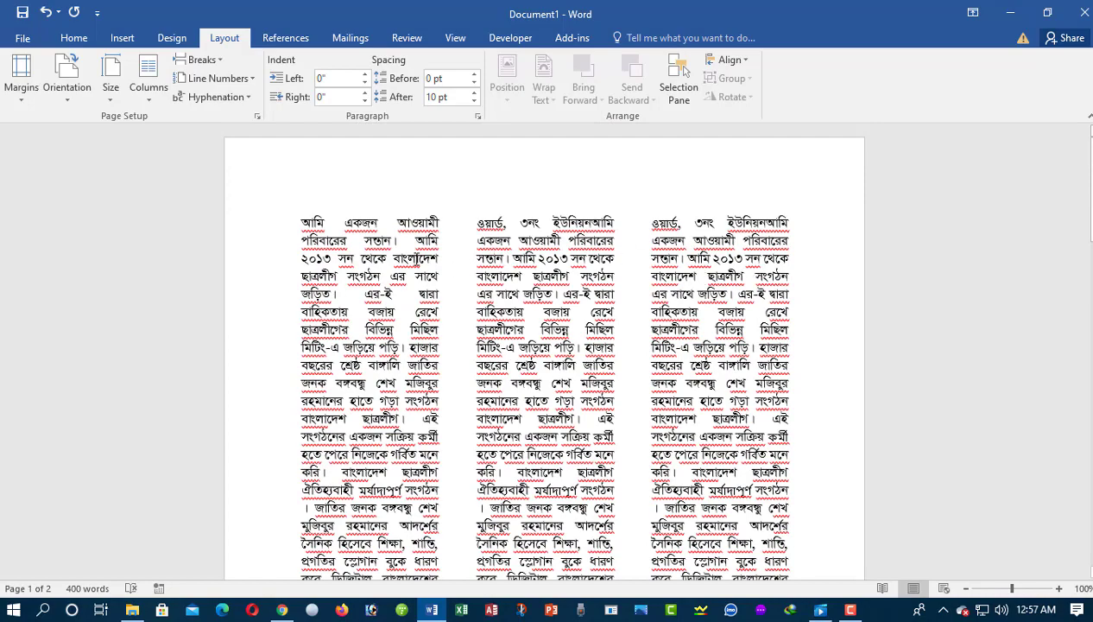
pyautogui.moveTo(277, 264); pyautogui.dragTo(788, 259)
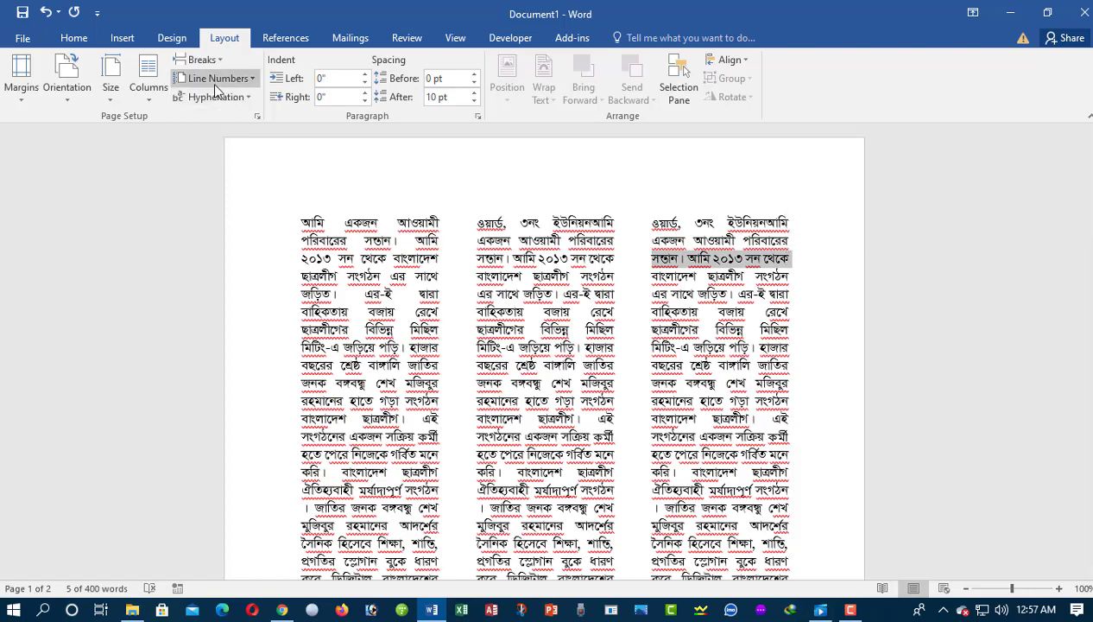
# Put the selected phrase in five columns with dividing lines via More Columns.
pyautogui.click(149, 91)
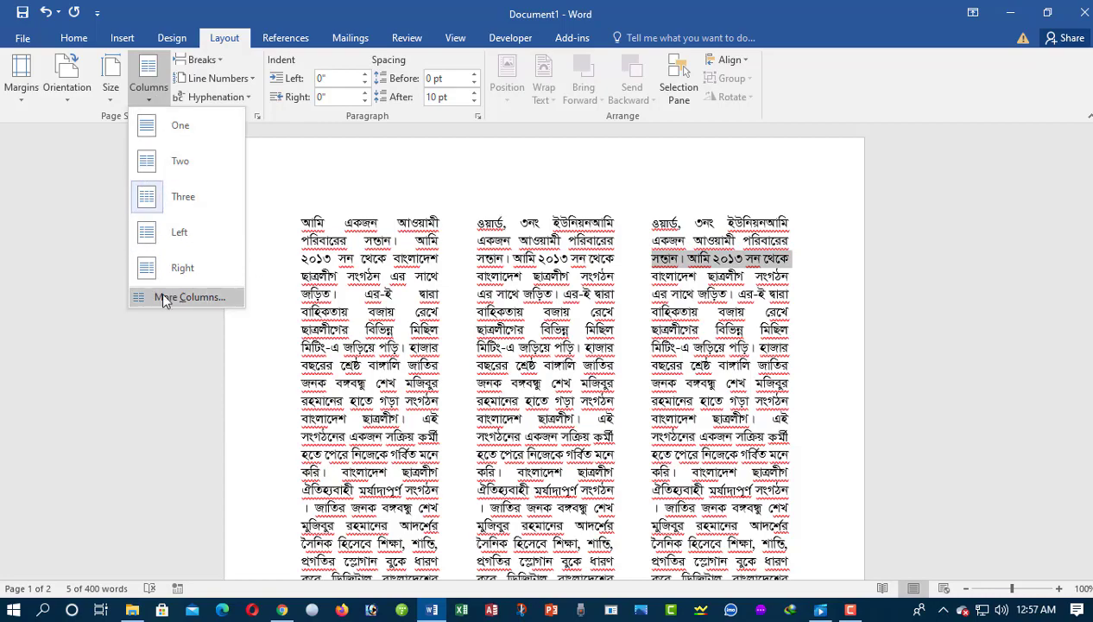
pyautogui.click(190, 297)
pyautogui.write('5')
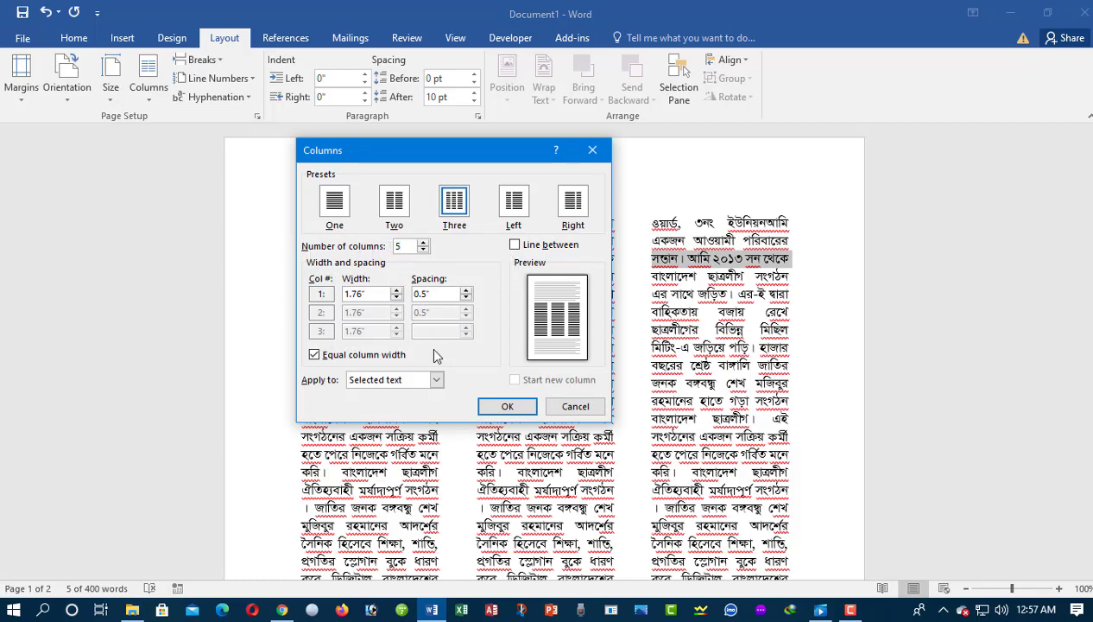
pyautogui.click(525, 248)
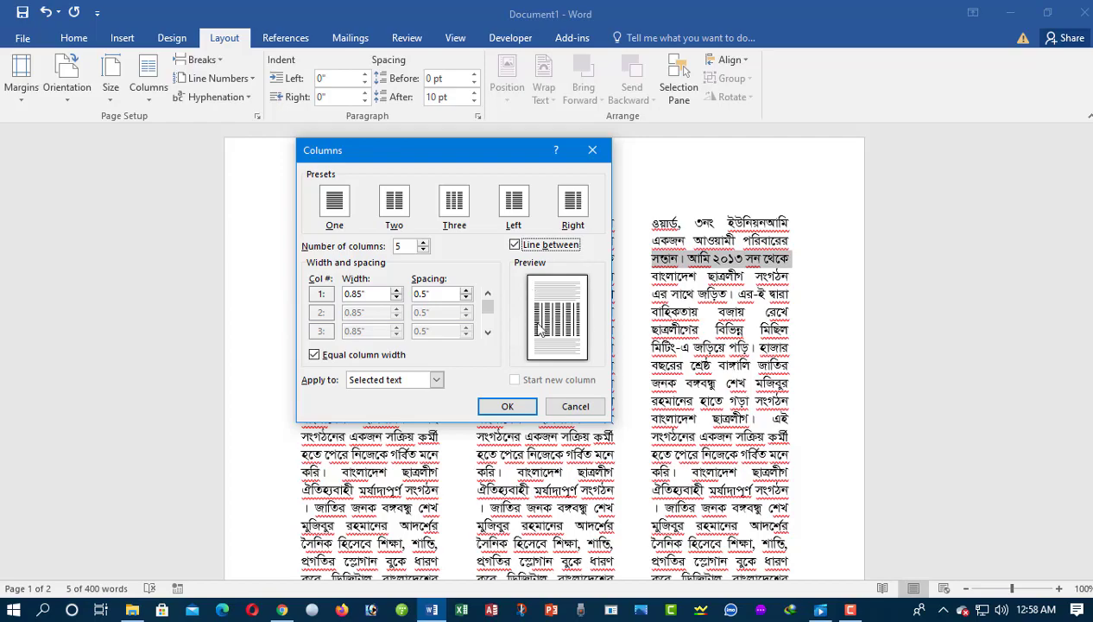
pyautogui.click(507, 406)
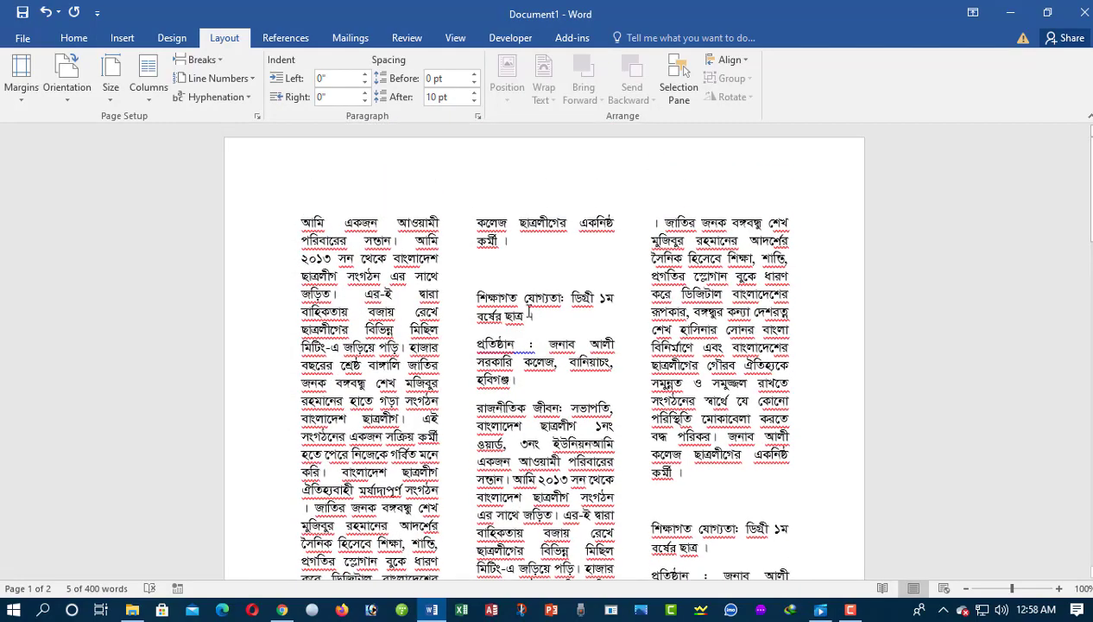
# Redo the phrase's column settings as five columns without dividing lines.
pyautogui.click(149, 82)
pyautogui.click(173, 300)
pyautogui.write('5')
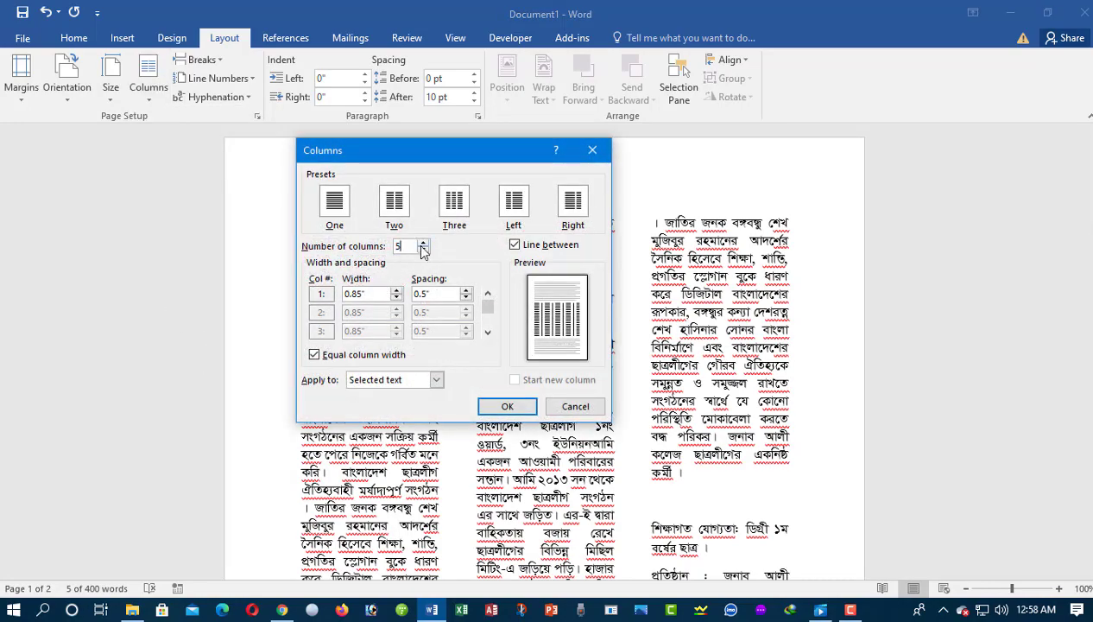
pyautogui.click(422, 245)
pyautogui.click(423, 250)
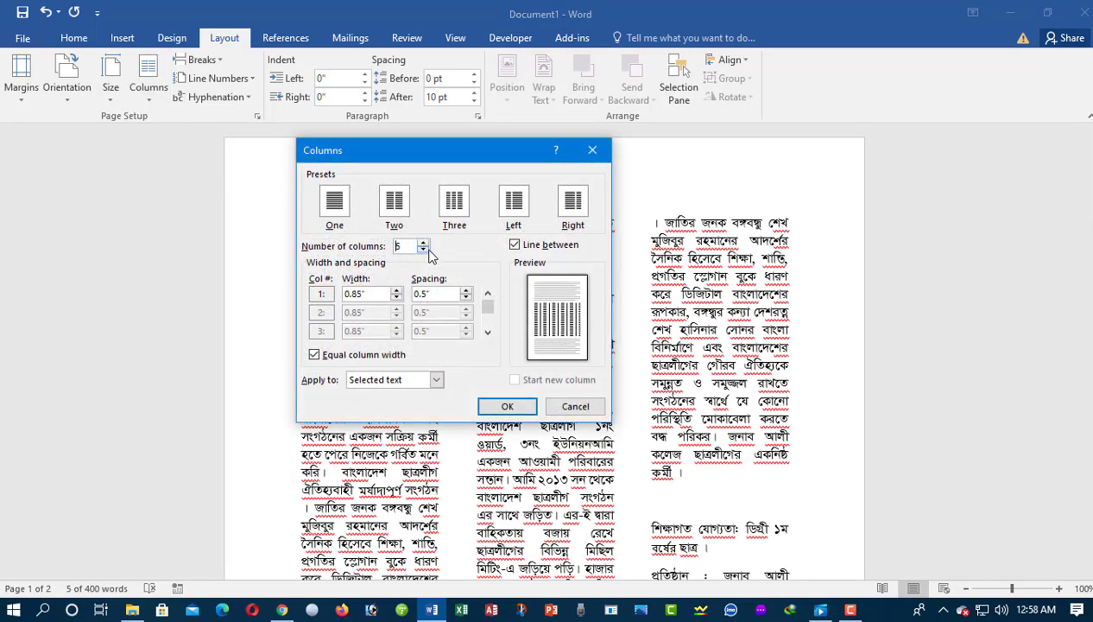
pyautogui.click(515, 244)
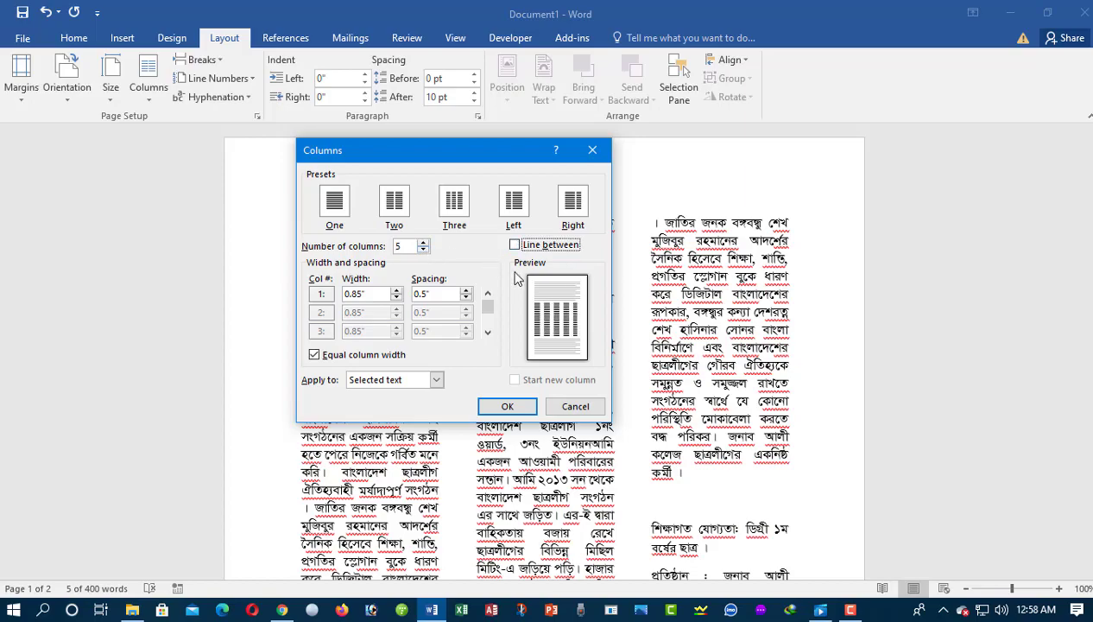
pyautogui.click(510, 404)
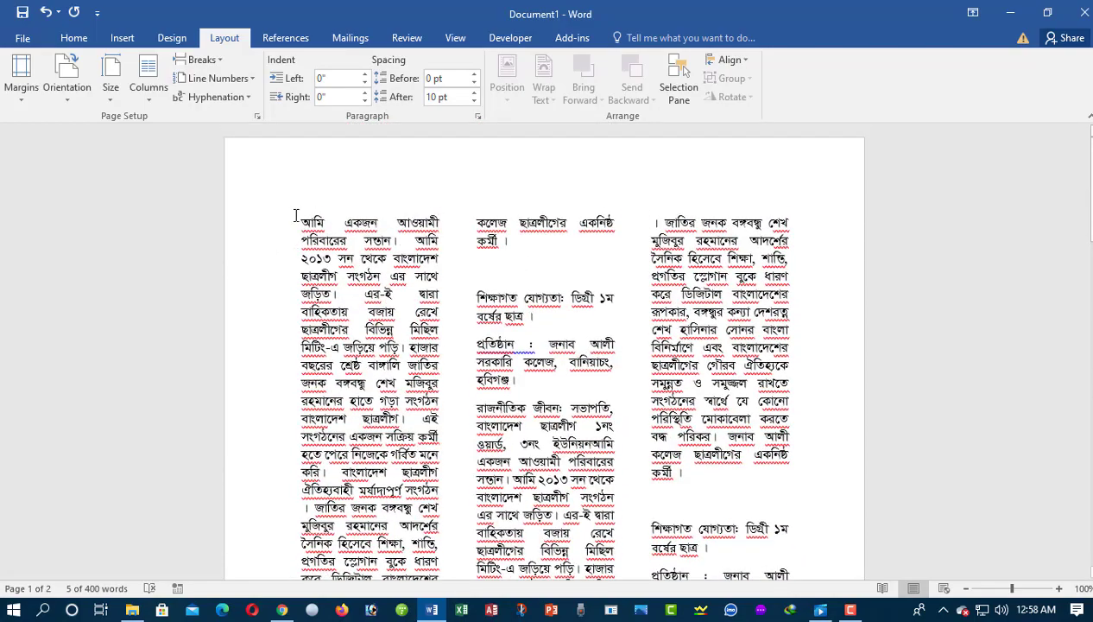
# Select the whole document and reflow it into six equal columns with no dividing lines.
pyautogui.hotkey('ctrl', 'a')
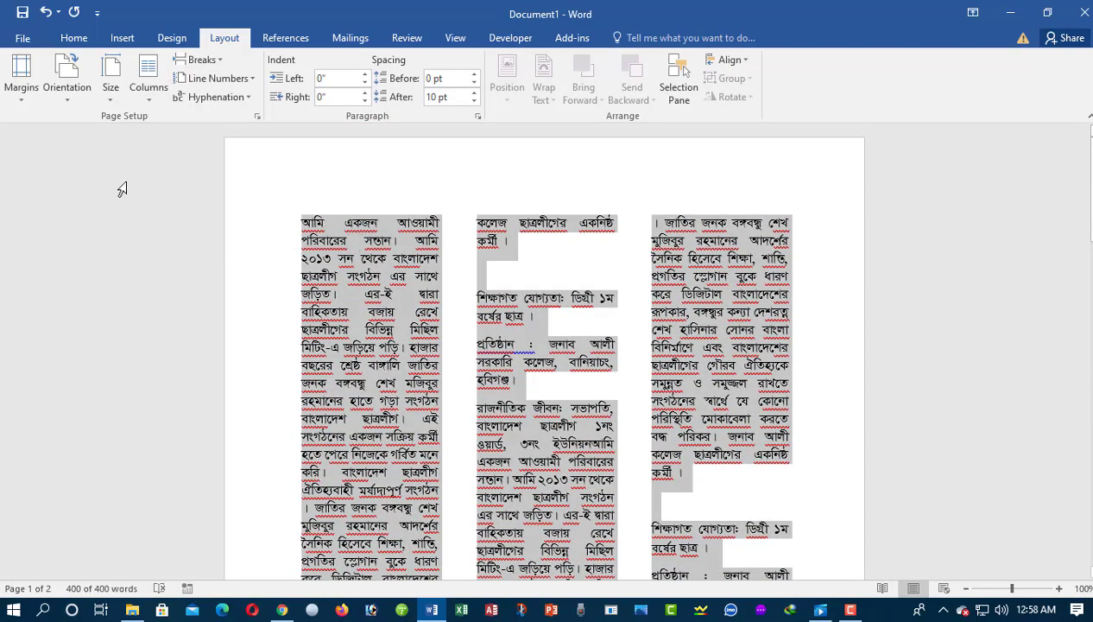
pyautogui.scroll(1, 118, 103)
pyautogui.scroll(1, 146, 102)
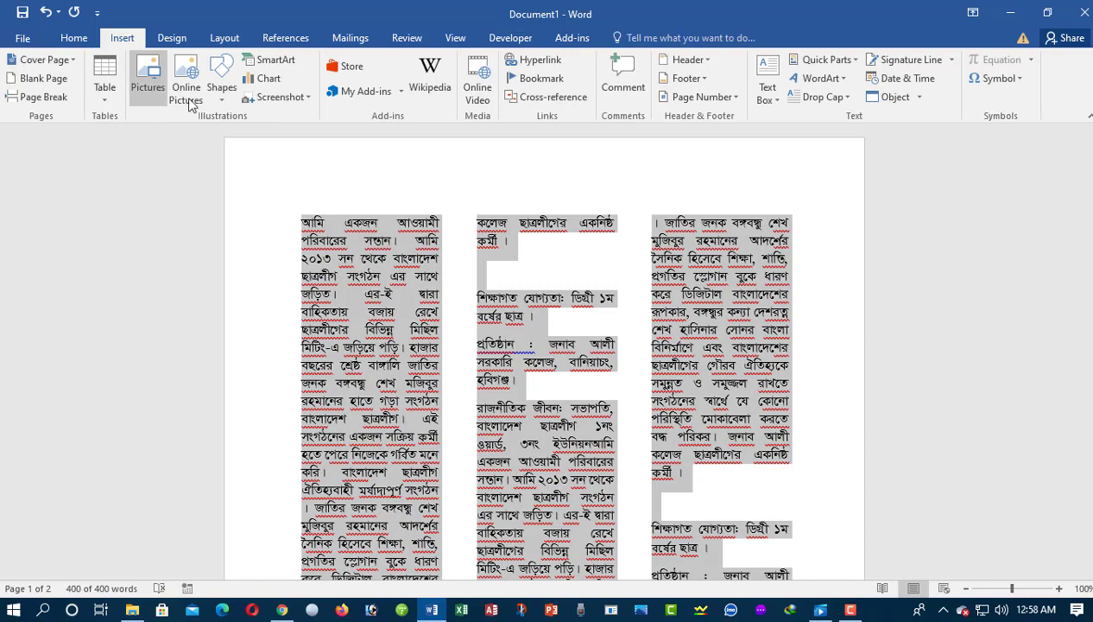
pyautogui.click(216, 41)
pyautogui.click(145, 86)
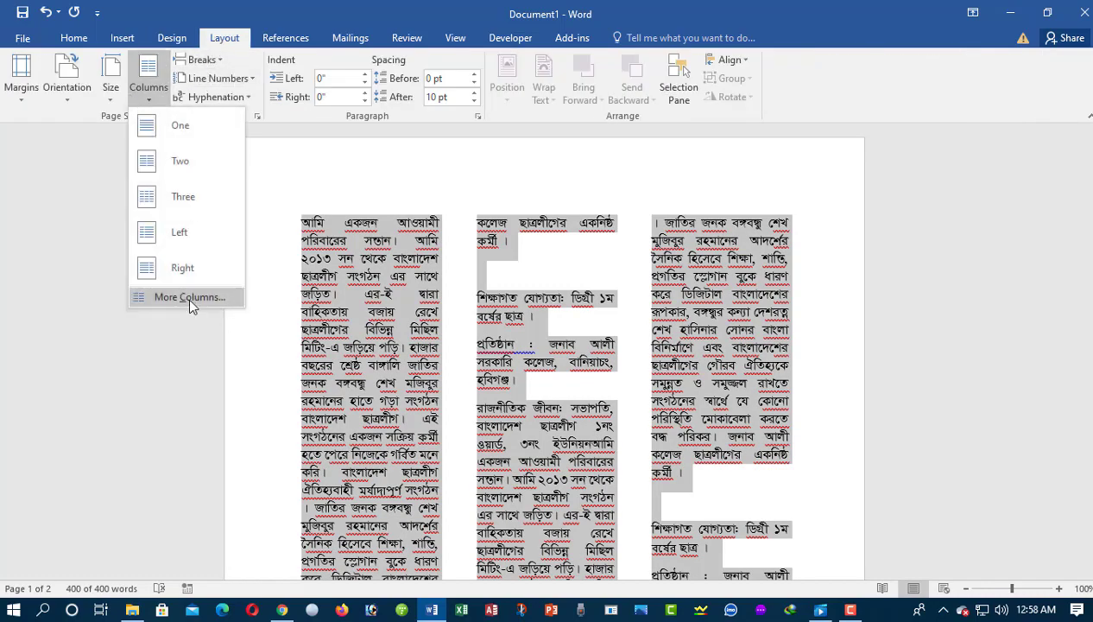
pyautogui.click(190, 298)
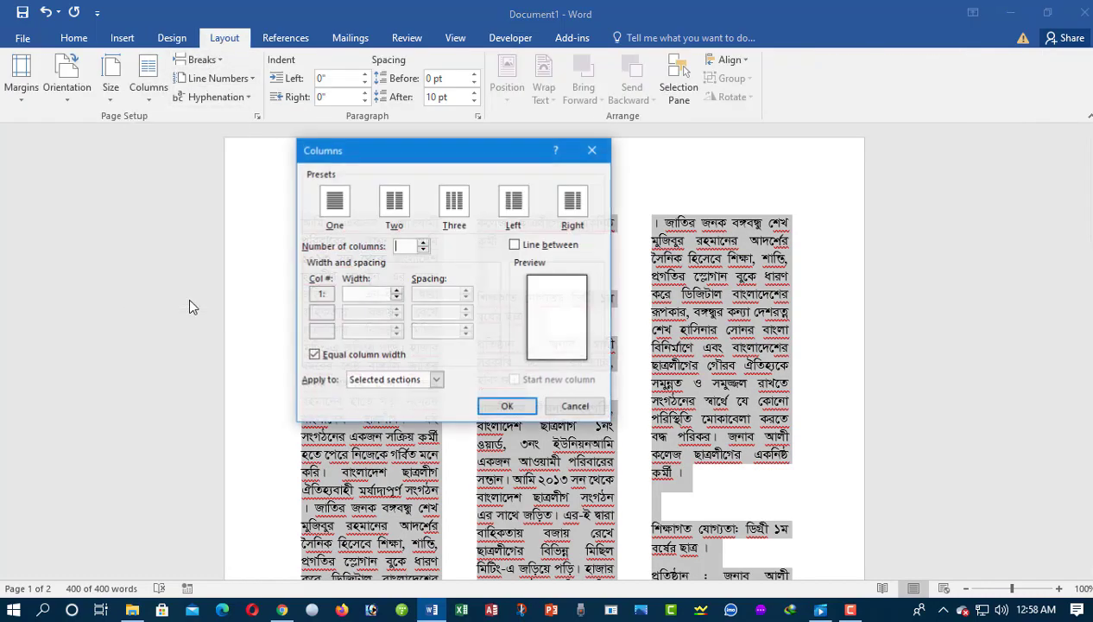
pyautogui.click(423, 242)
pyautogui.click(423, 241)
pyautogui.click(423, 241)
pyautogui.click(423, 242)
pyautogui.click(423, 242)
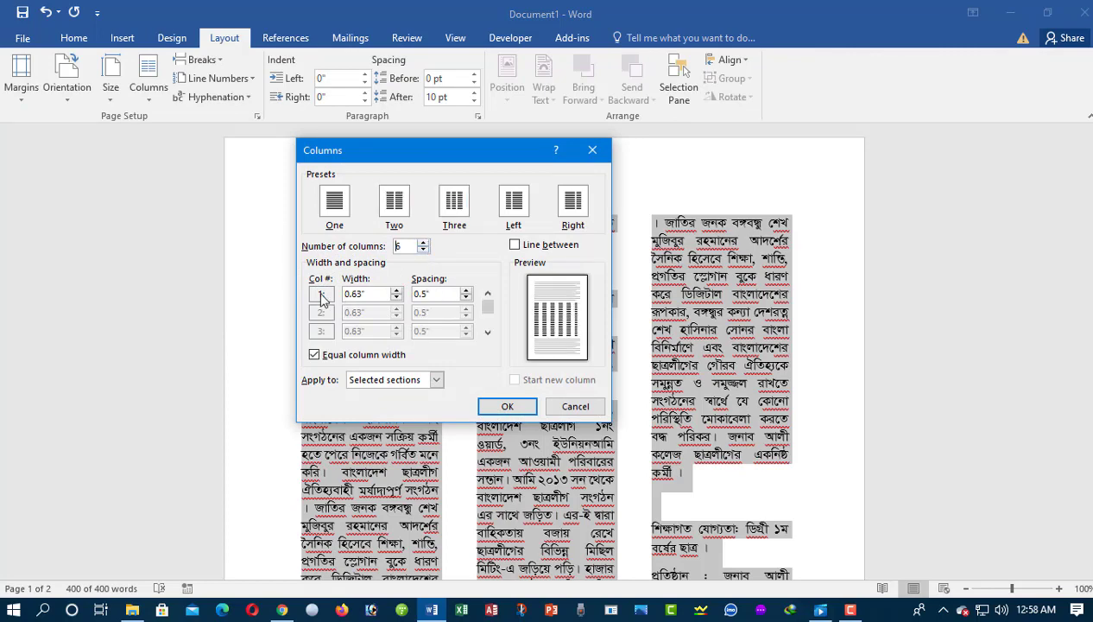
pyautogui.click(513, 245)
pyautogui.click(514, 245)
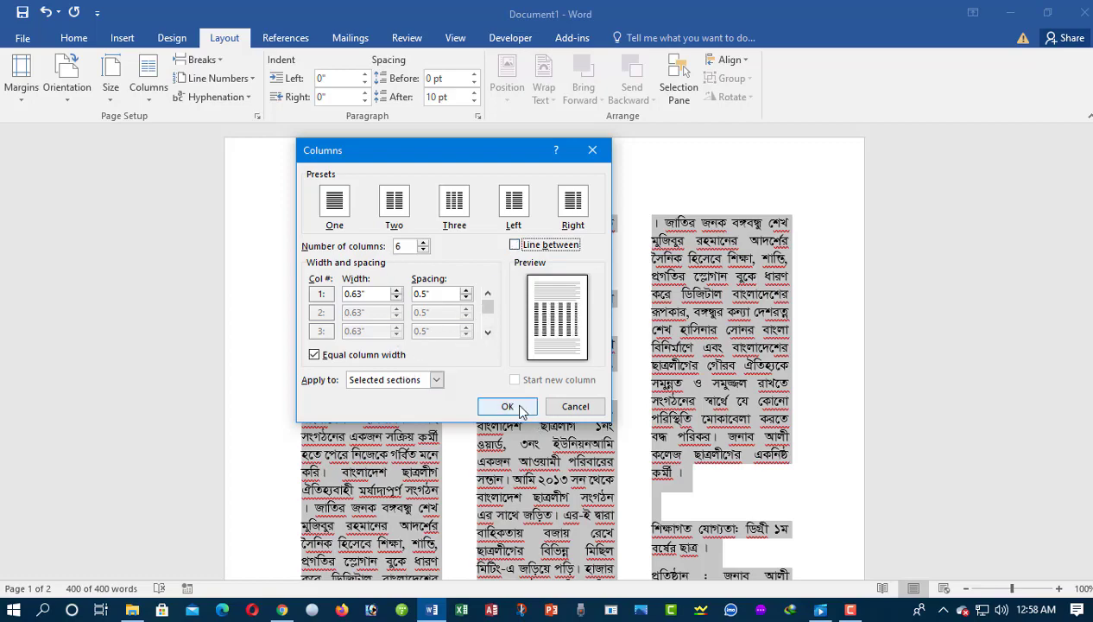
pyautogui.click(518, 406)
pyautogui.click(360, 234)
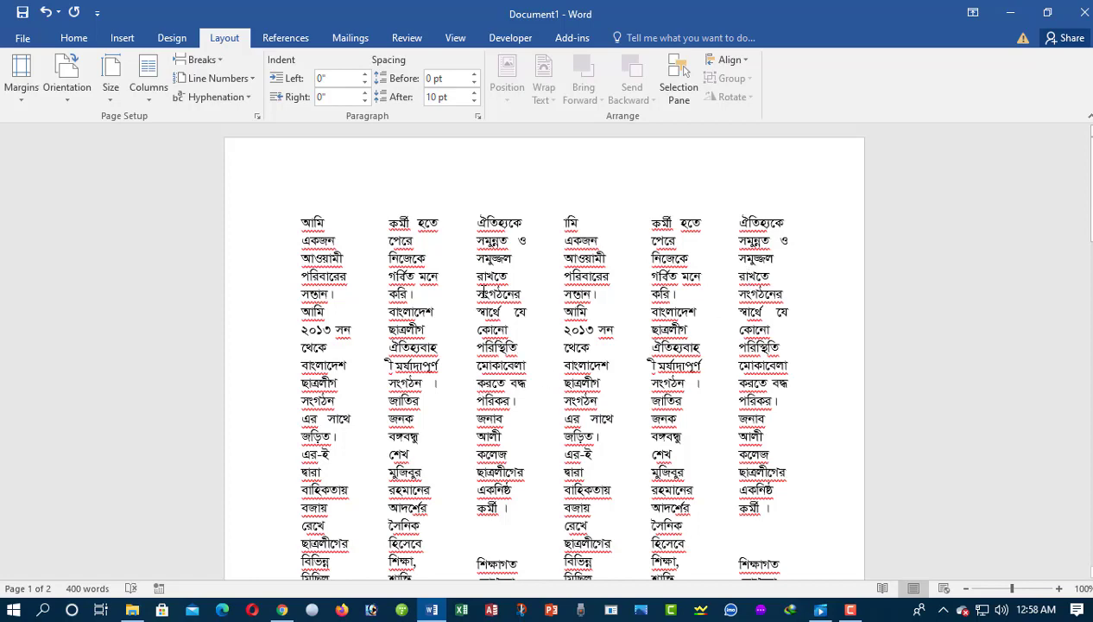
# Open the Columns list and dismiss it without choosing a layout.
pyautogui.click(148, 86)
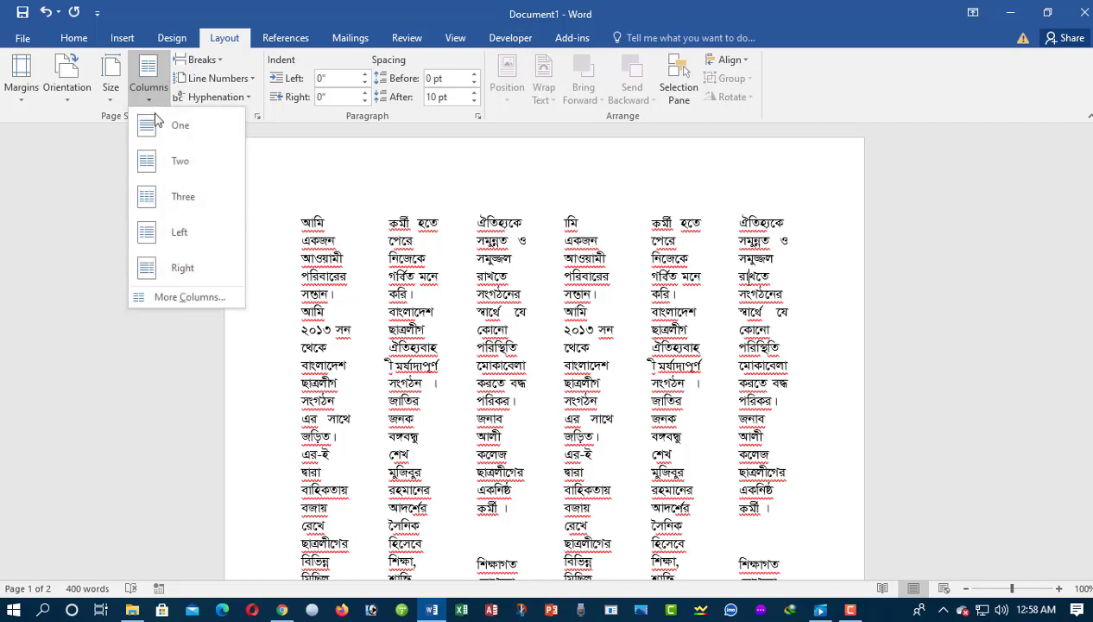
pyautogui.press('Escape')
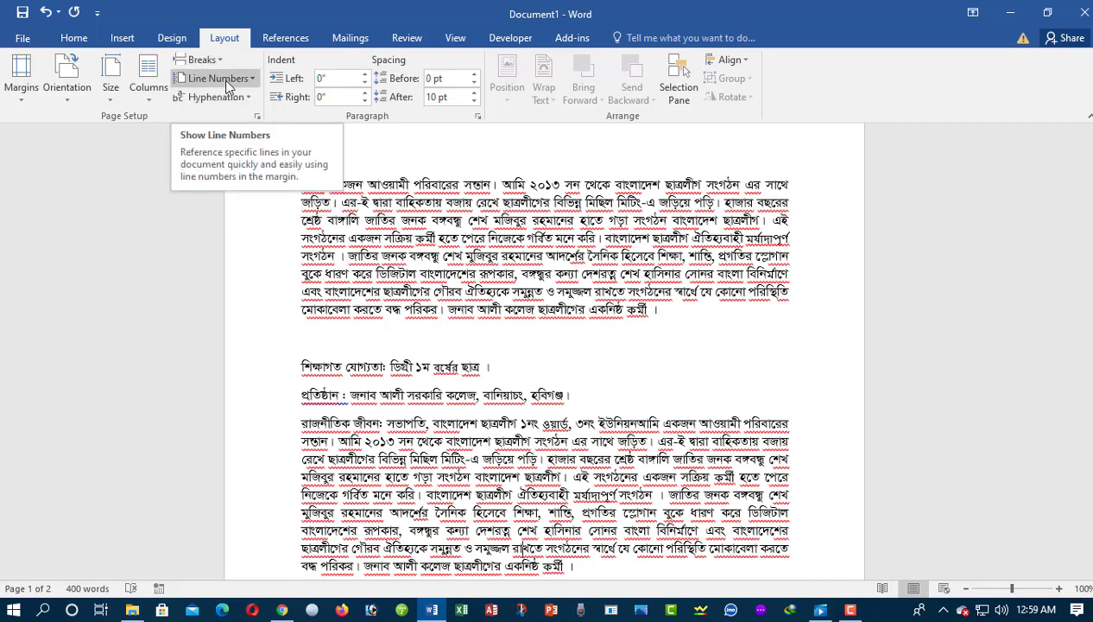
# Look over the line numbering choices, then select and deselect the first paragraph.
pyautogui.click(227, 79)
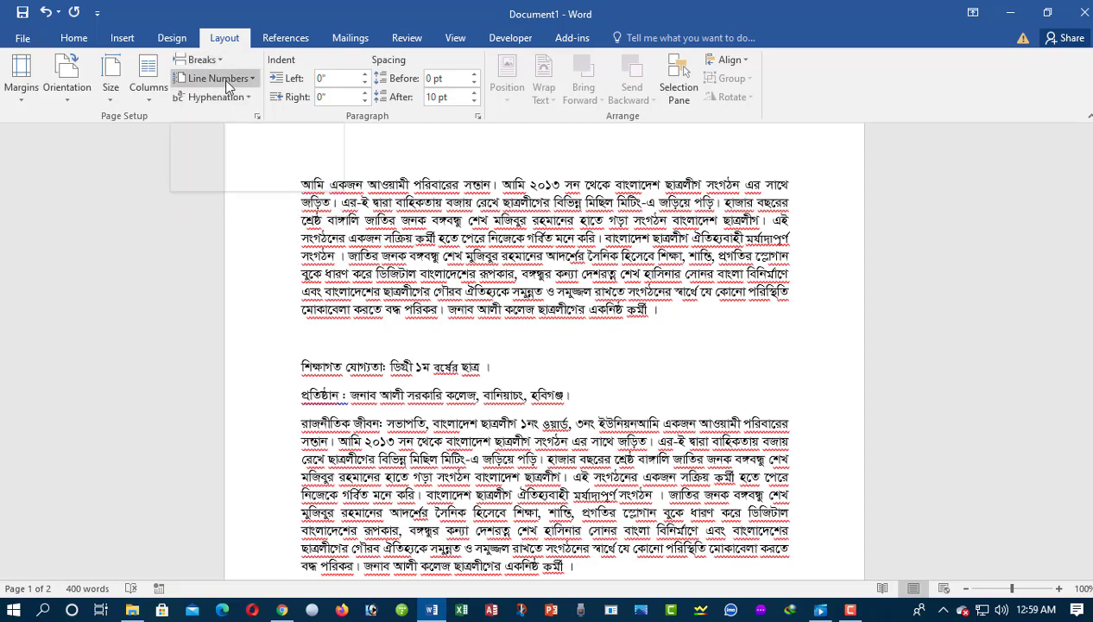
pyautogui.click(102, 252)
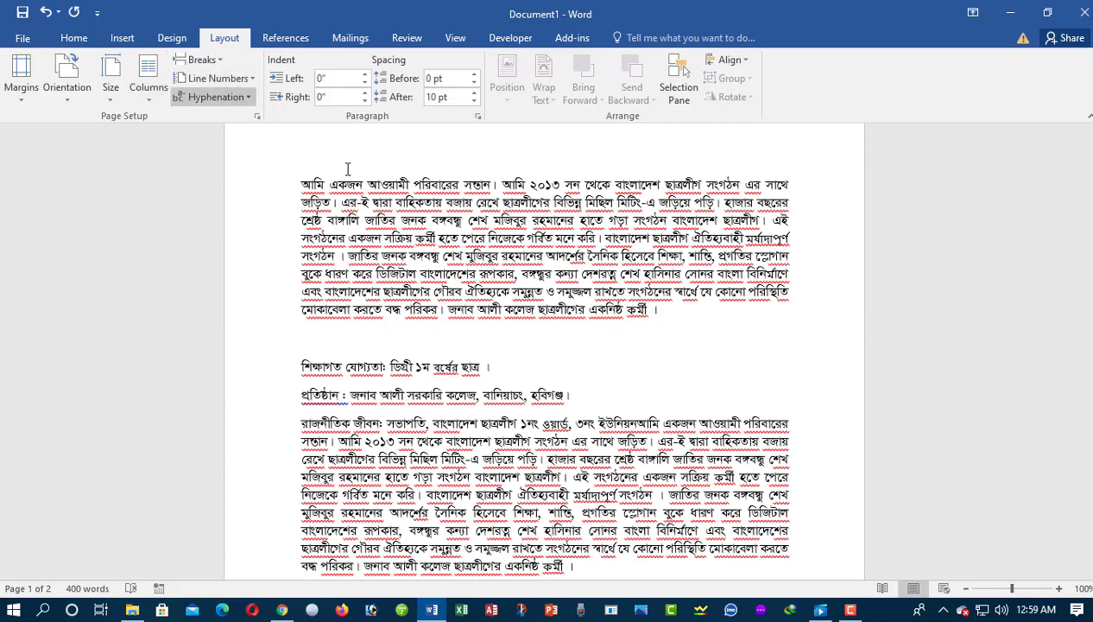
pyautogui.moveTo(294, 177); pyautogui.dragTo(665, 340)
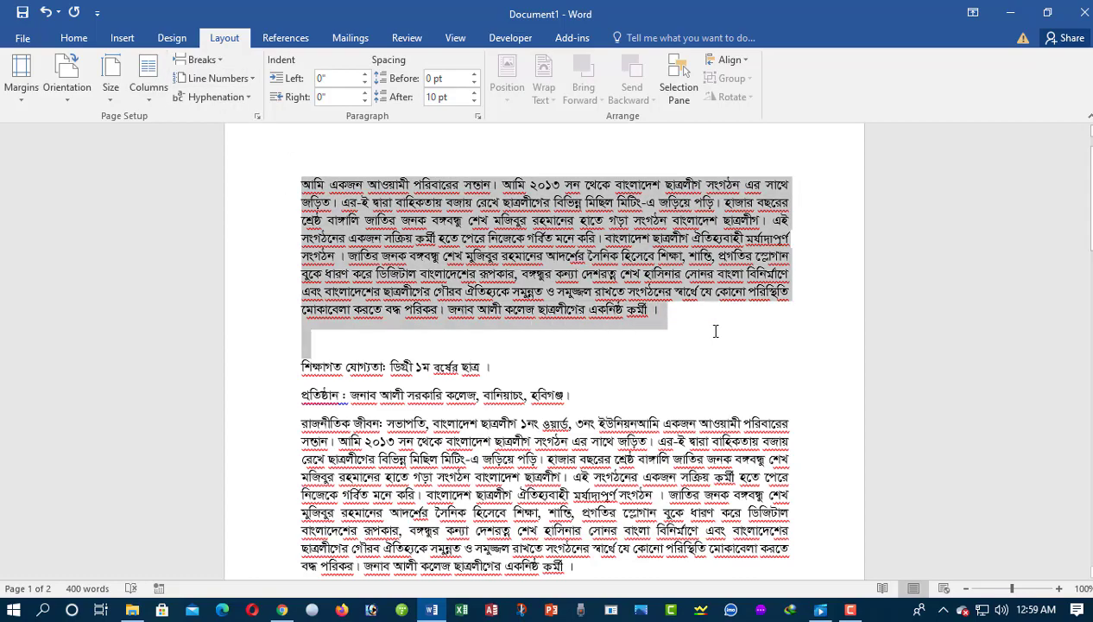
pyautogui.click(564, 323)
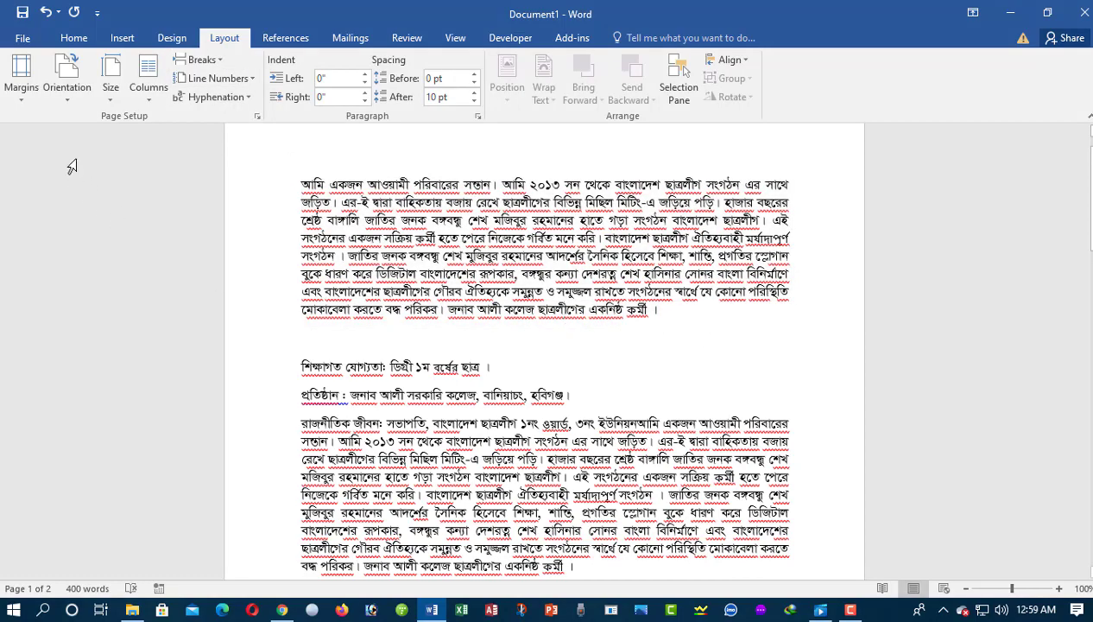
# Number the lines continuously through the document and scroll to check them.
pyautogui.click(216, 78)
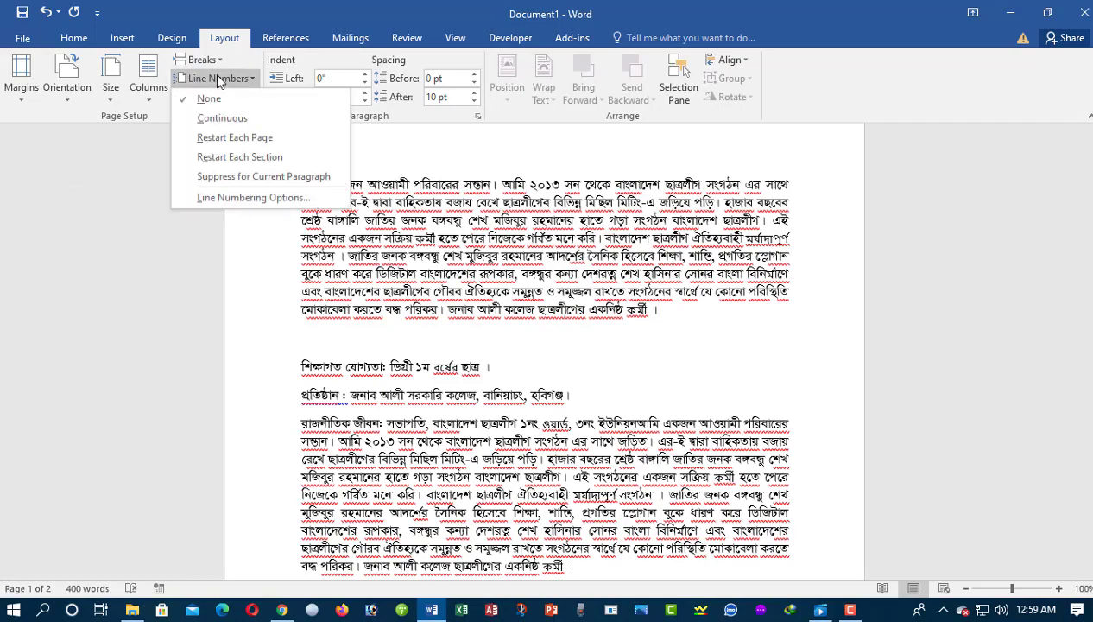
pyautogui.click(218, 123)
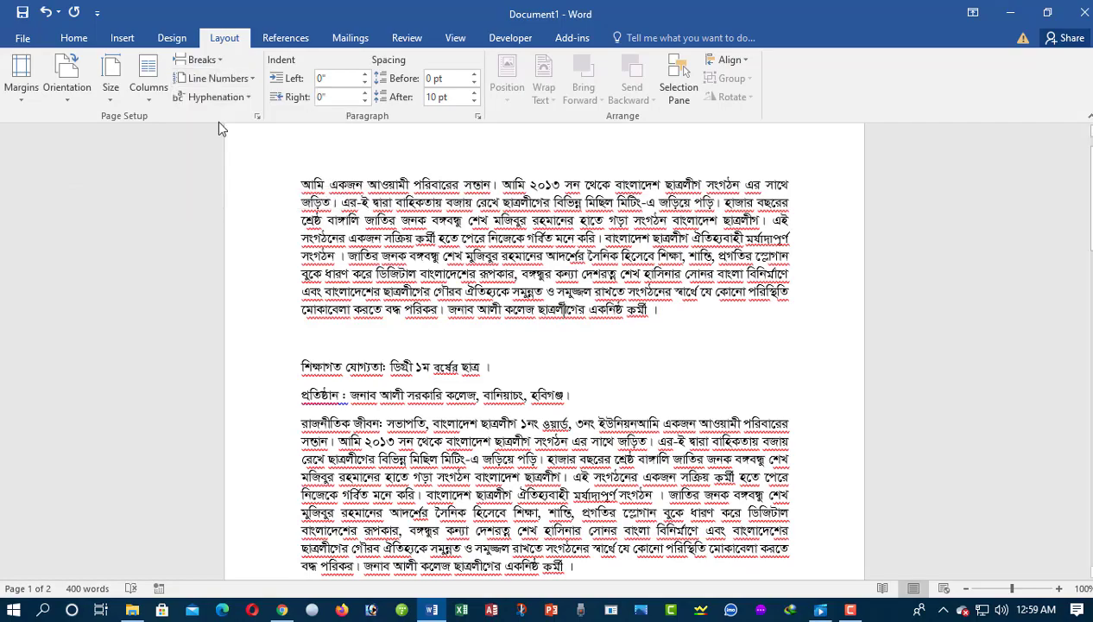
pyautogui.scroll(-2, 260, 250)
pyautogui.scroll(-3, 259, 259)
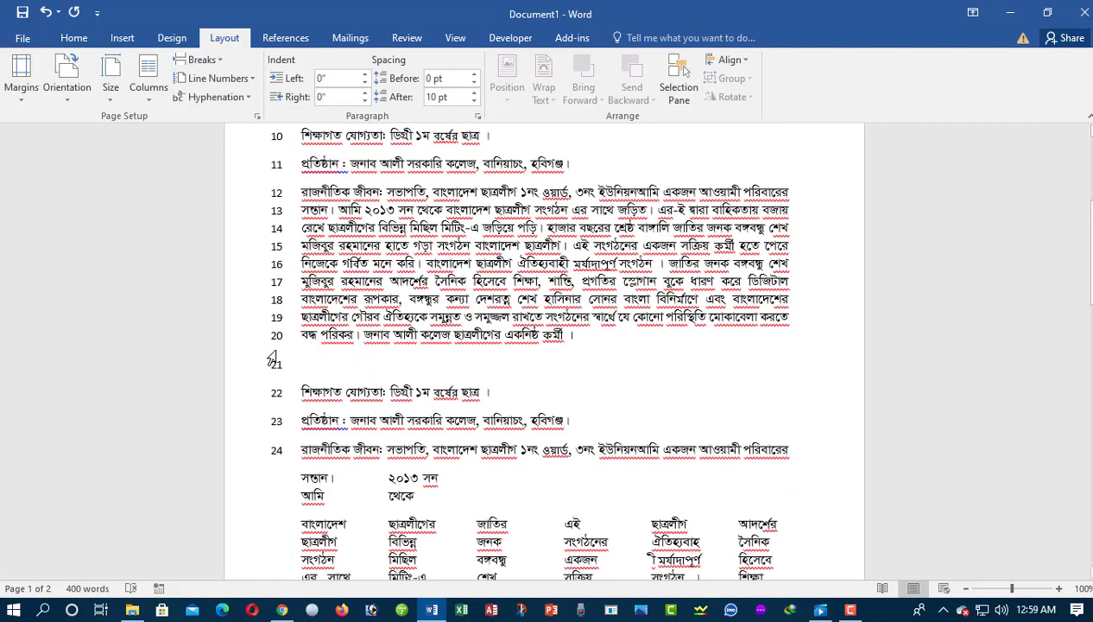
pyautogui.scroll(-5, 273, 366)
pyautogui.scroll(5, 273, 366)
pyautogui.scroll(5, 273, 366)
pyautogui.scroll(5, 276, 345)
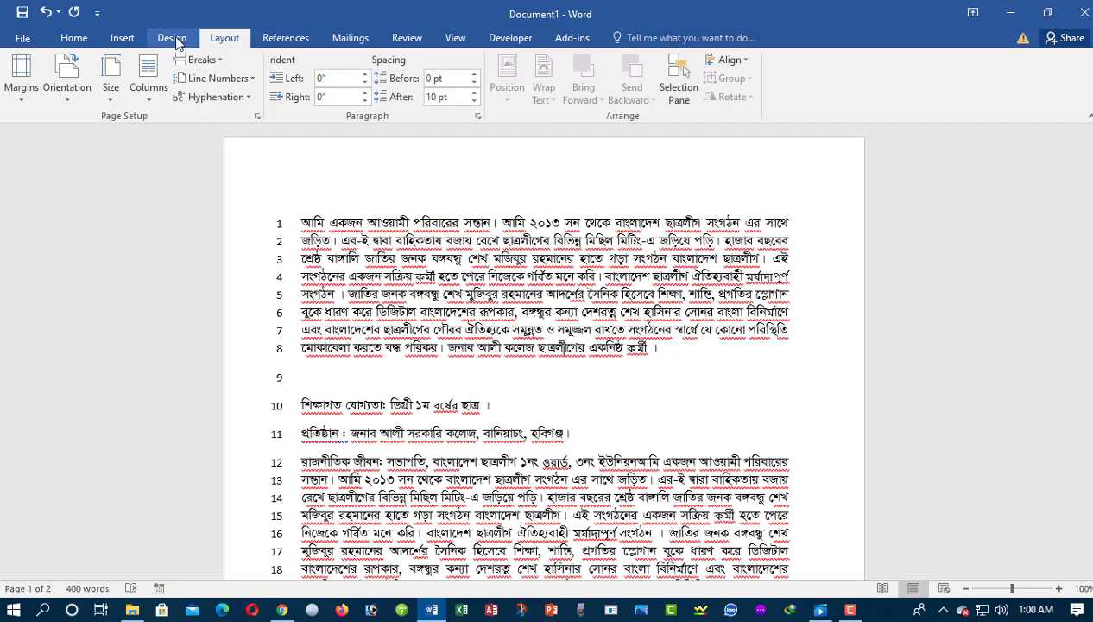
# Browse the document themes on the Design tab without changing the theme.
pyautogui.click(173, 38)
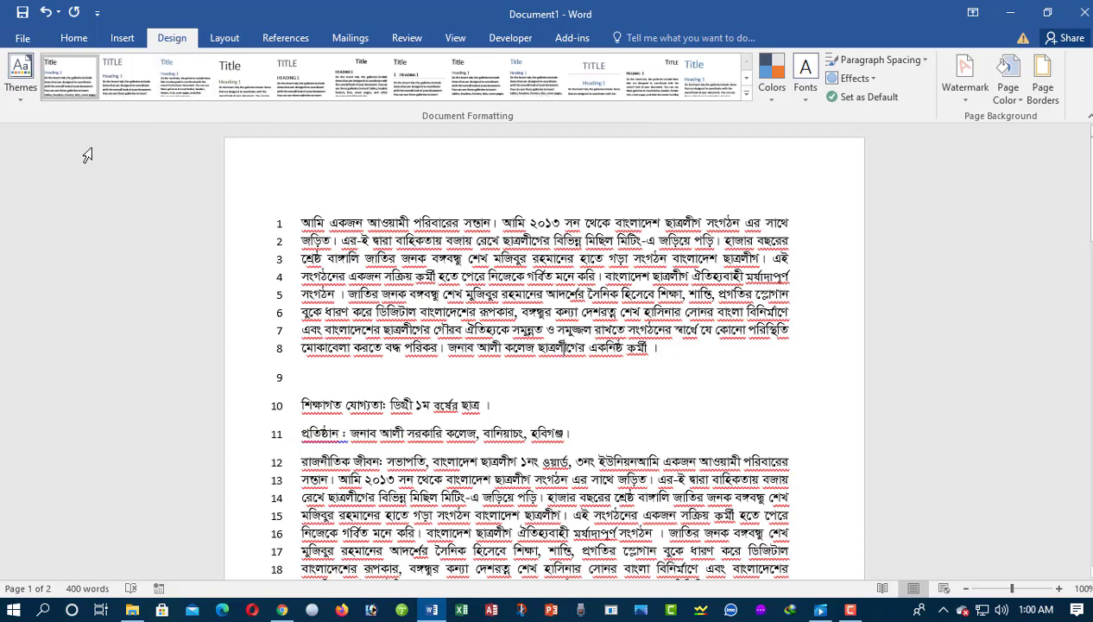
pyautogui.click(17, 86)
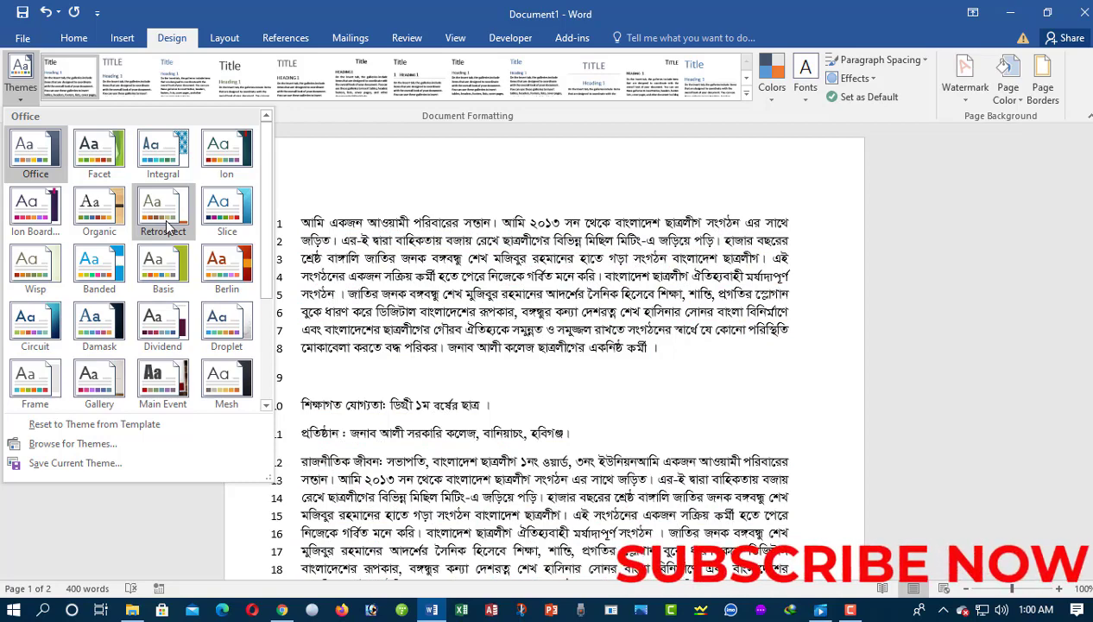
pyautogui.scroll(-3, 147, 319)
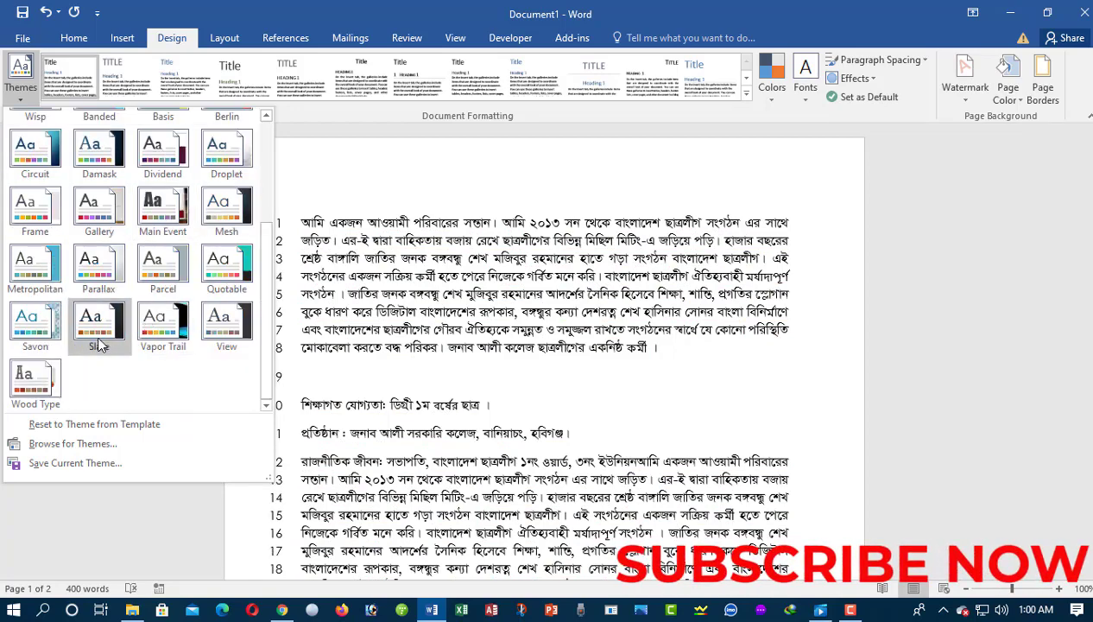
pyautogui.scroll(3, 107, 368)
pyautogui.click(104, 494)
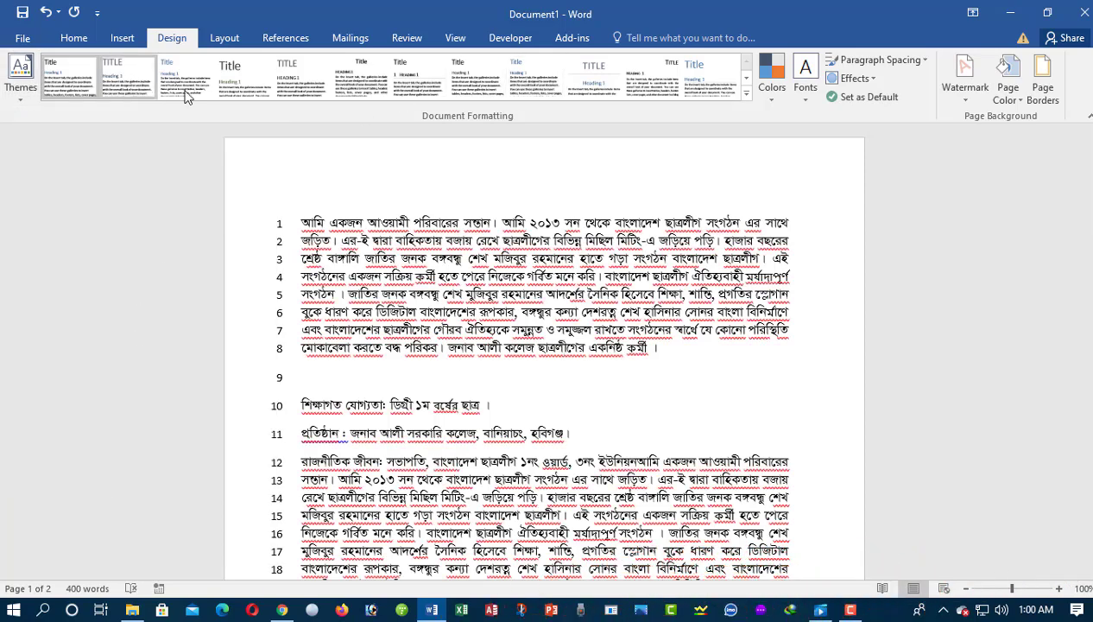
# Apply the fourth built-in style set from the expanded style set gallery.
pyautogui.click(746, 93)
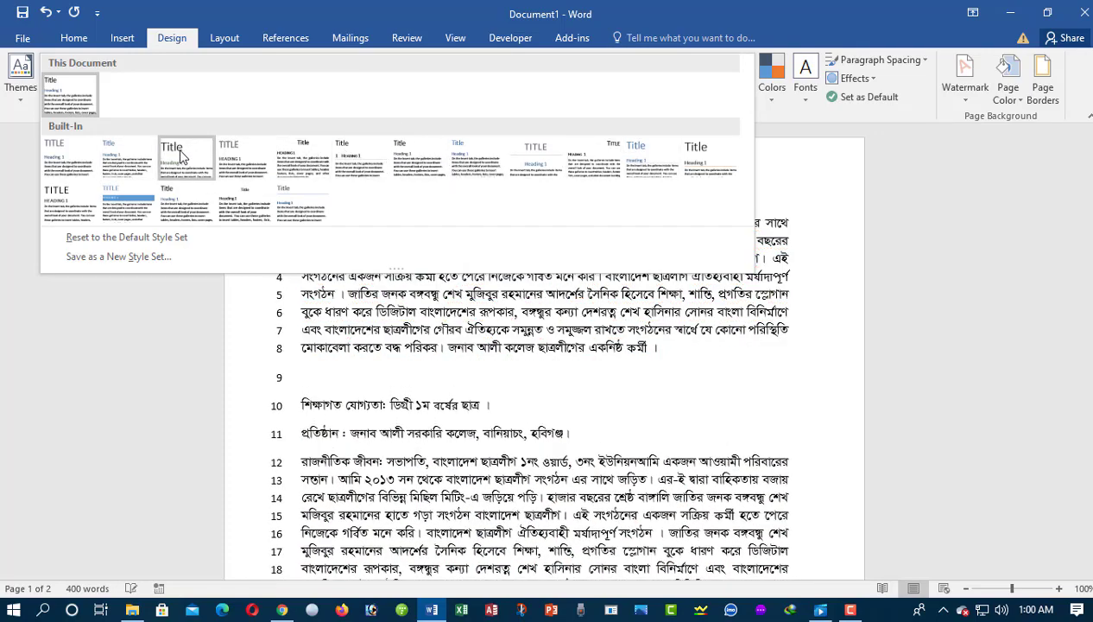
pyautogui.click(226, 156)
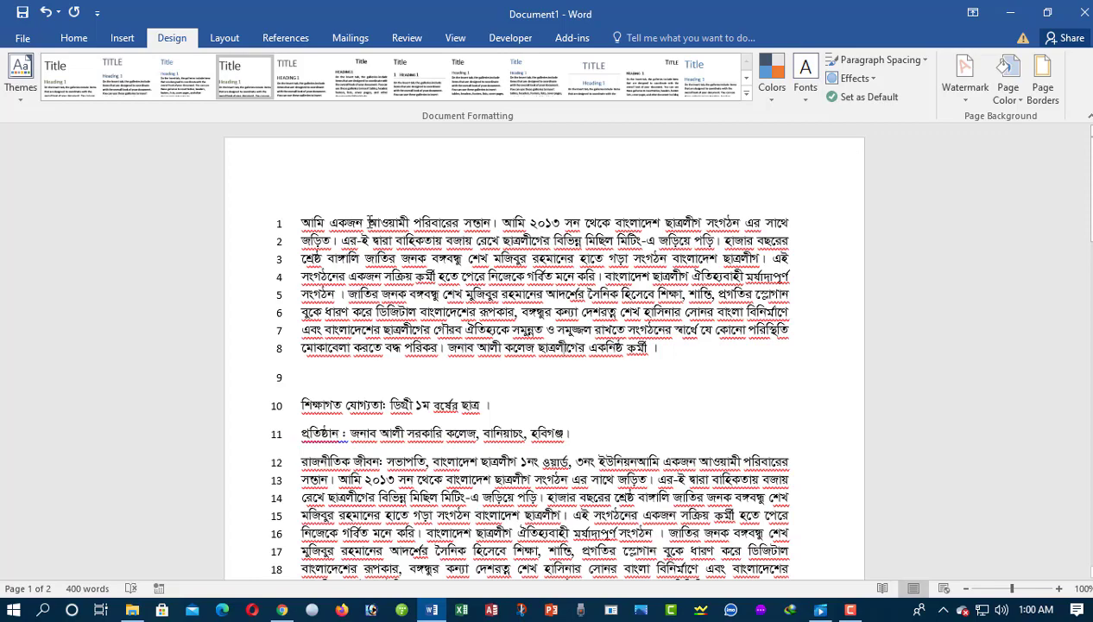
pyautogui.click(279, 221)
pyautogui.click(309, 228)
# Select the whole document and set Line Numbers to None.
pyautogui.hotkey('ctrl', 'a')
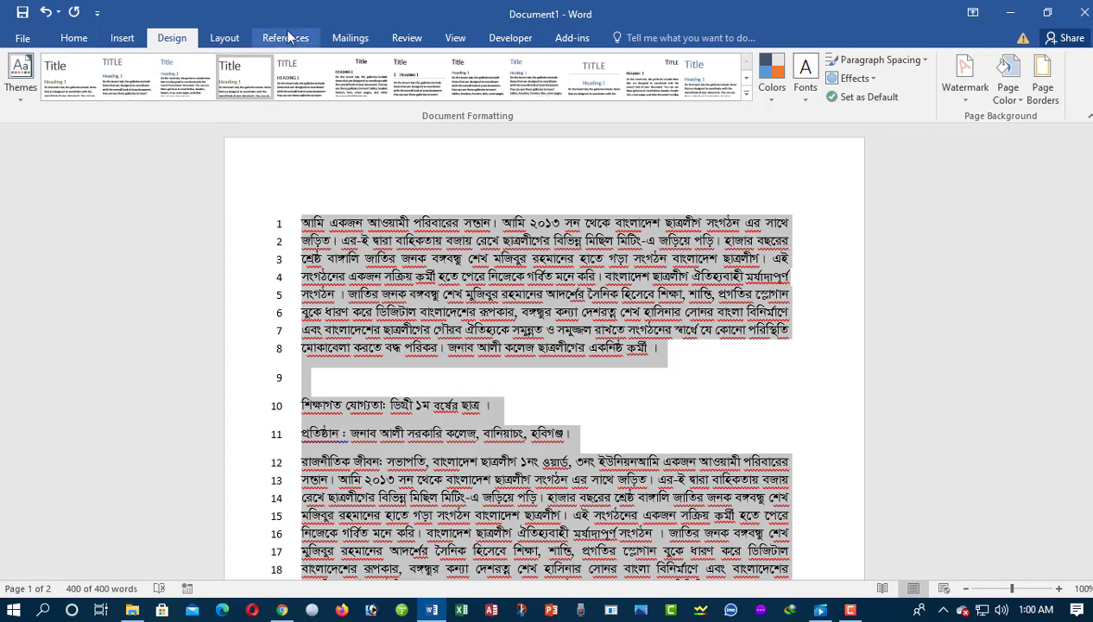
pyautogui.click(224, 38)
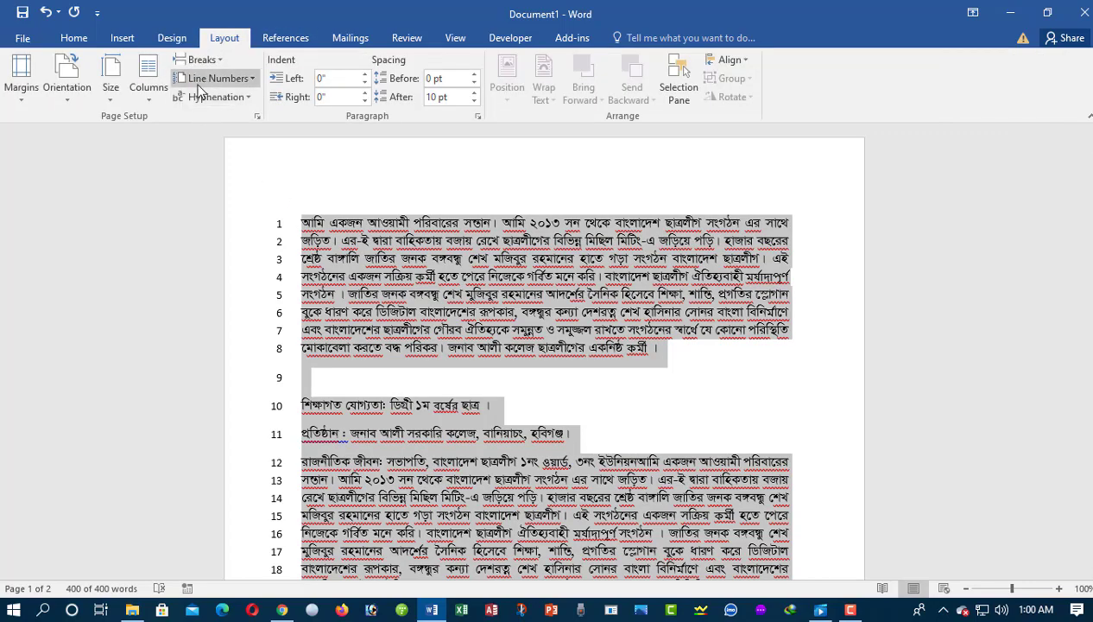
pyautogui.click(198, 86)
pyautogui.click(203, 98)
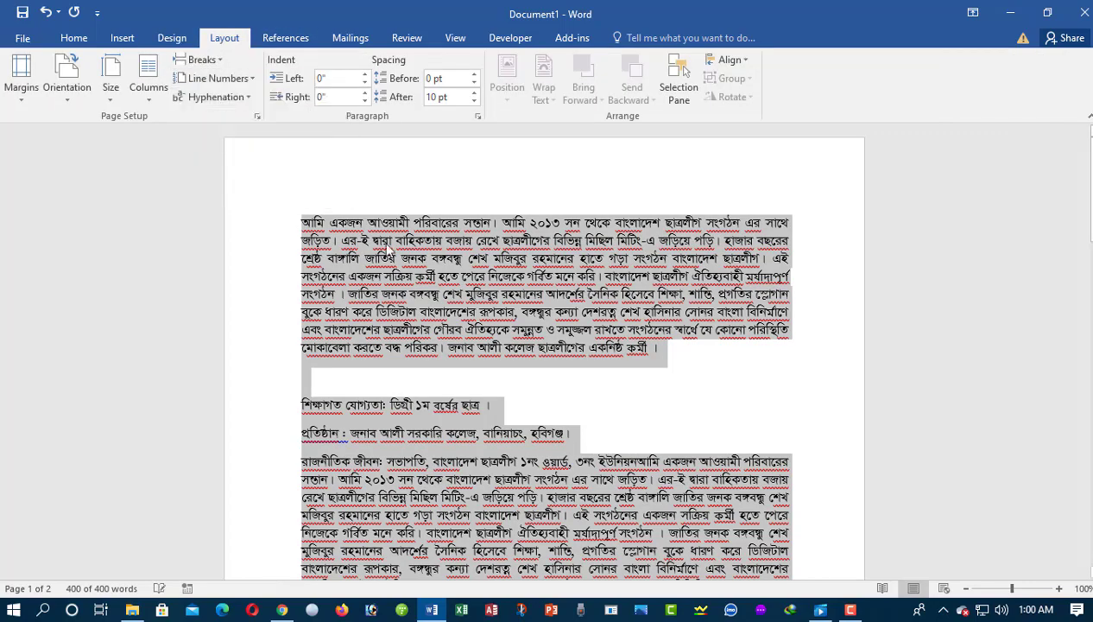
pyautogui.click(308, 226)
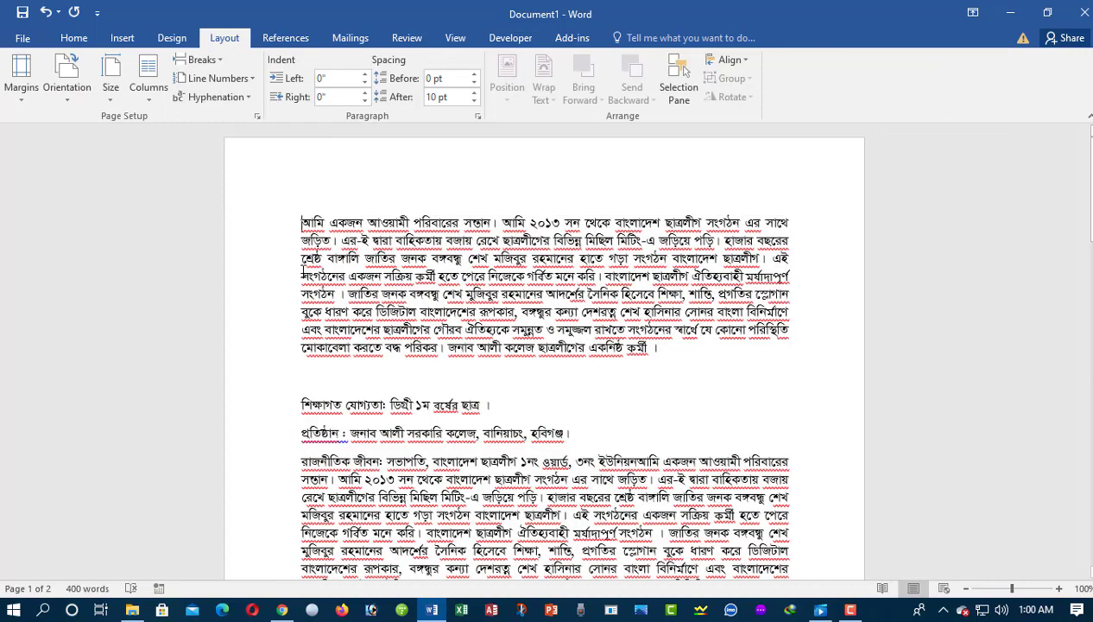
# Preview the theme colour palettes and font sets without changing either.
pyautogui.click(176, 39)
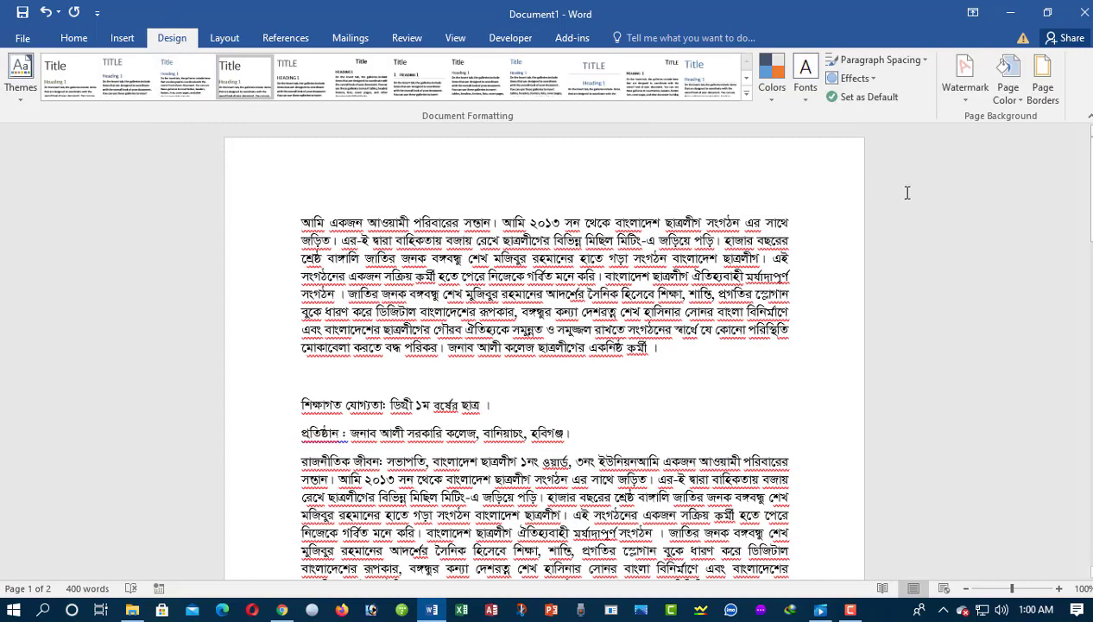
pyautogui.click(774, 95)
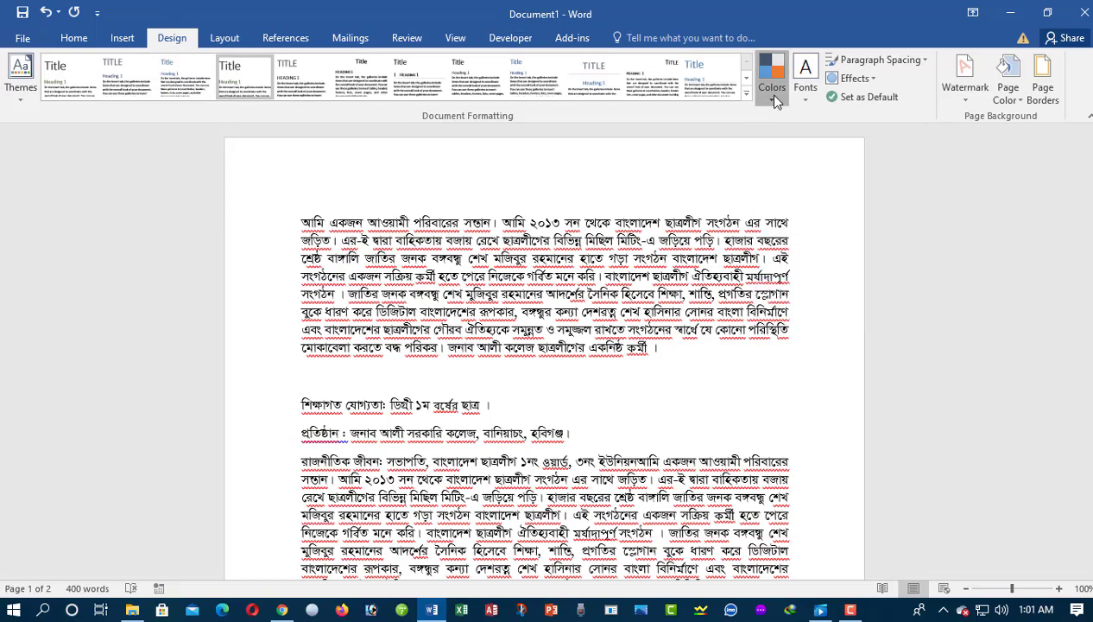
pyautogui.click(773, 99)
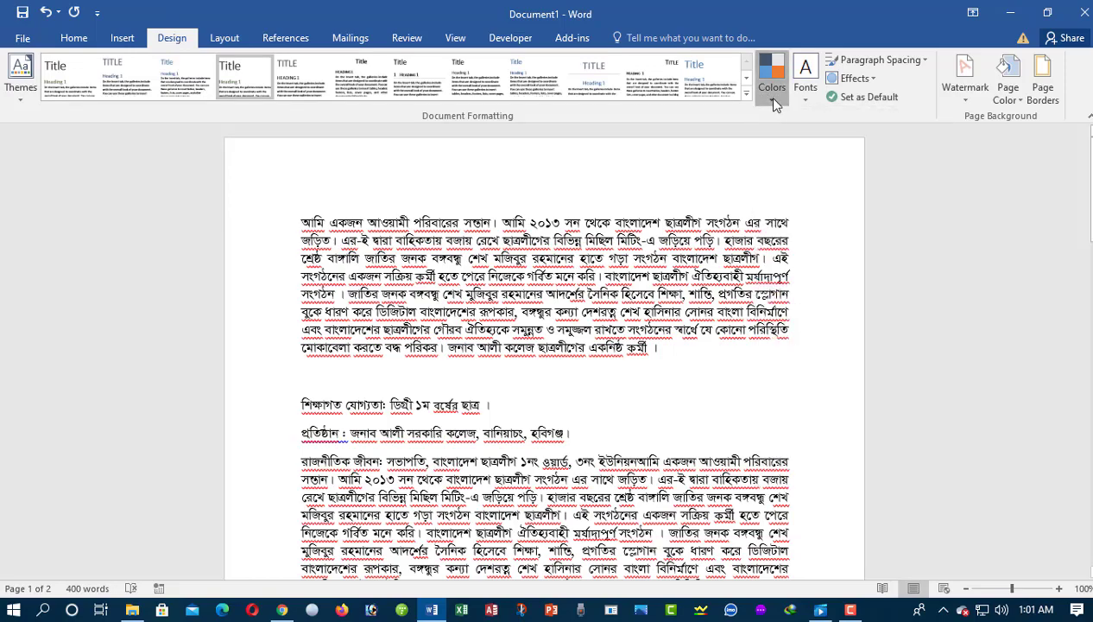
pyautogui.click(807, 94)
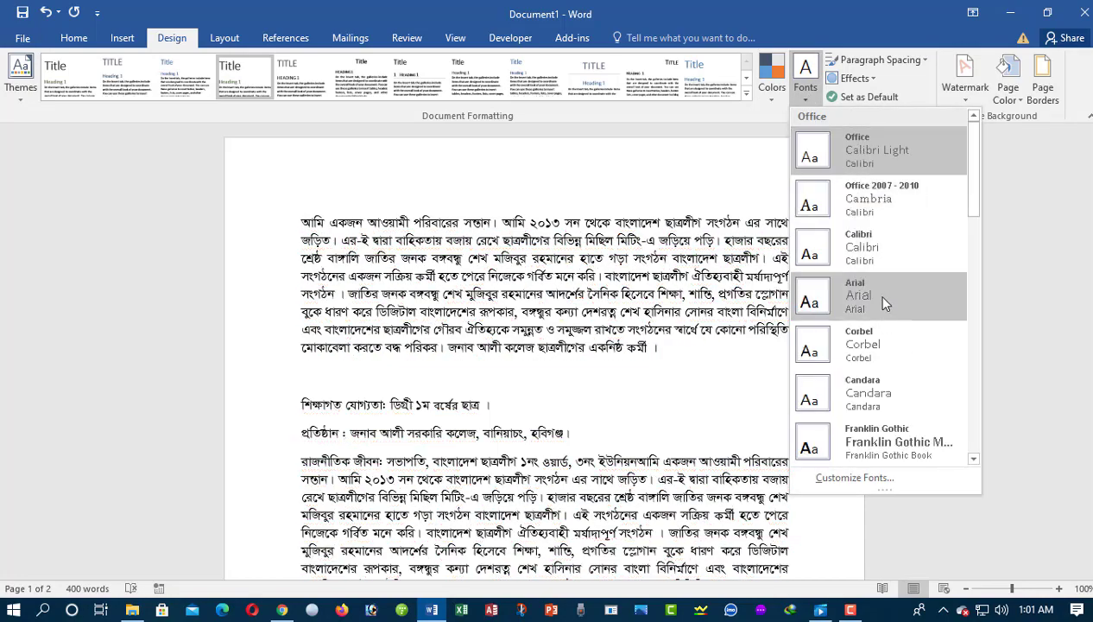
pyautogui.click(989, 227)
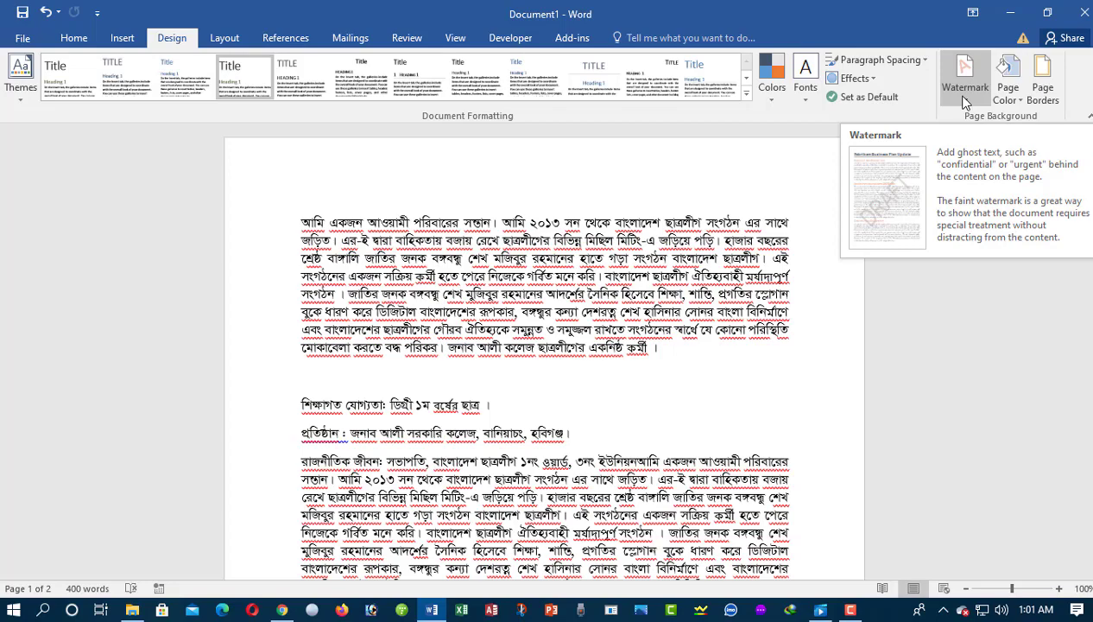
# Set a custom picture watermark using the JPG image from the Desktop.
pyautogui.click(965, 100)
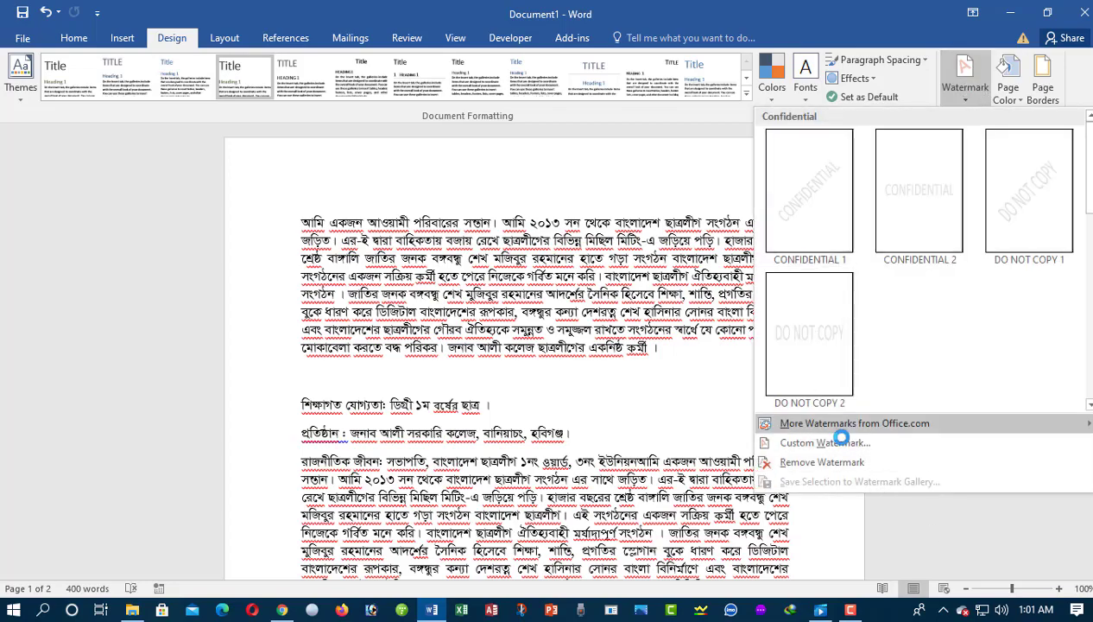
pyautogui.click(819, 444)
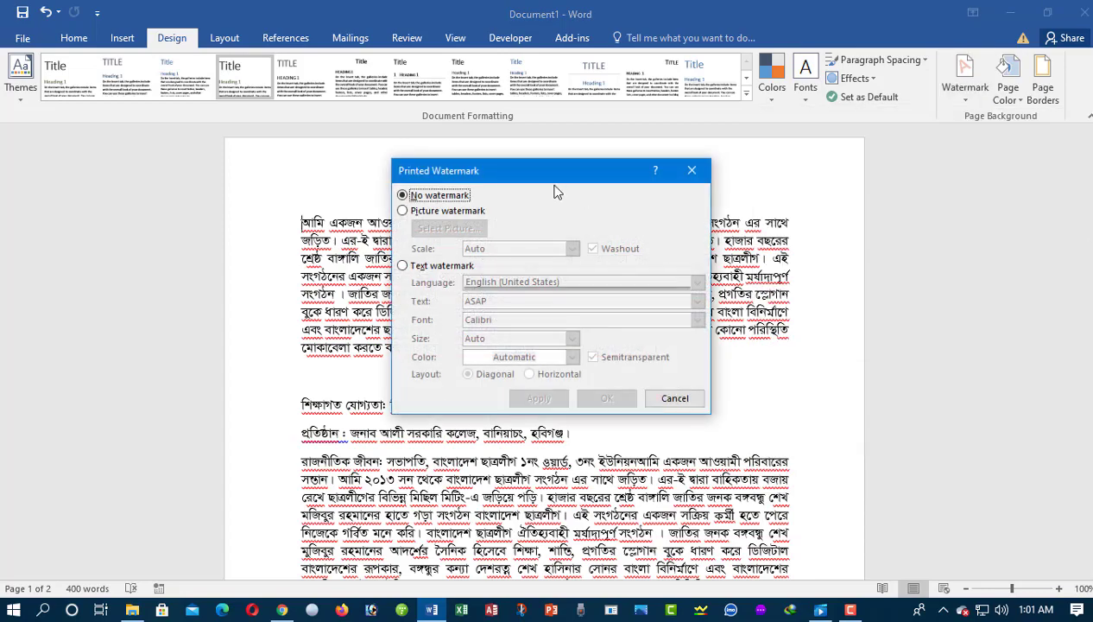
pyautogui.moveTo(538, 165); pyautogui.dragTo(511, 163)
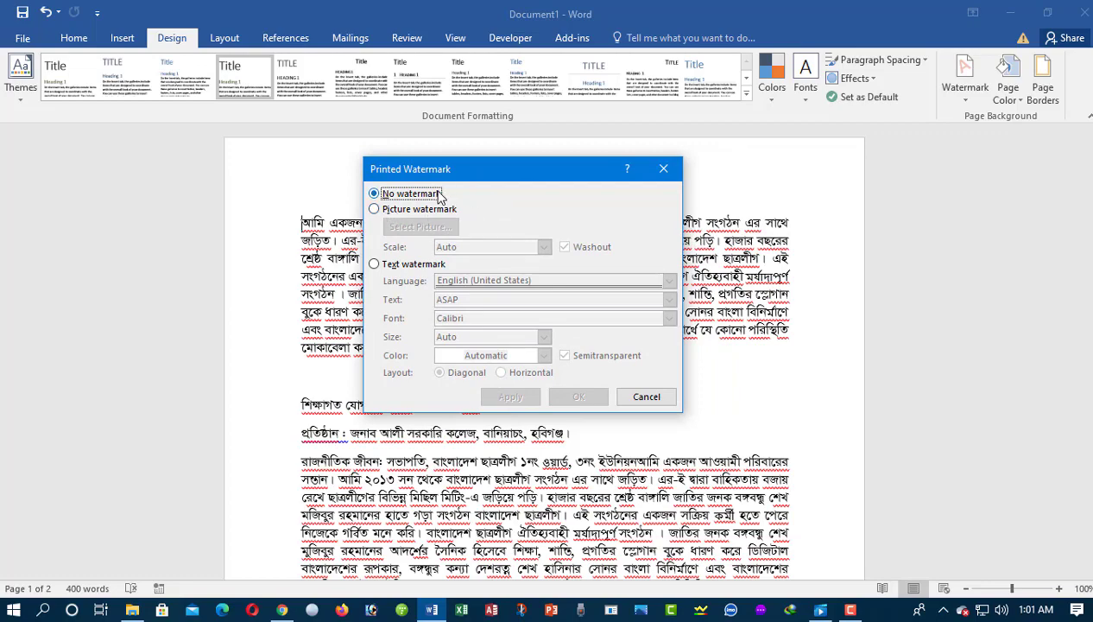
pyautogui.click(374, 210)
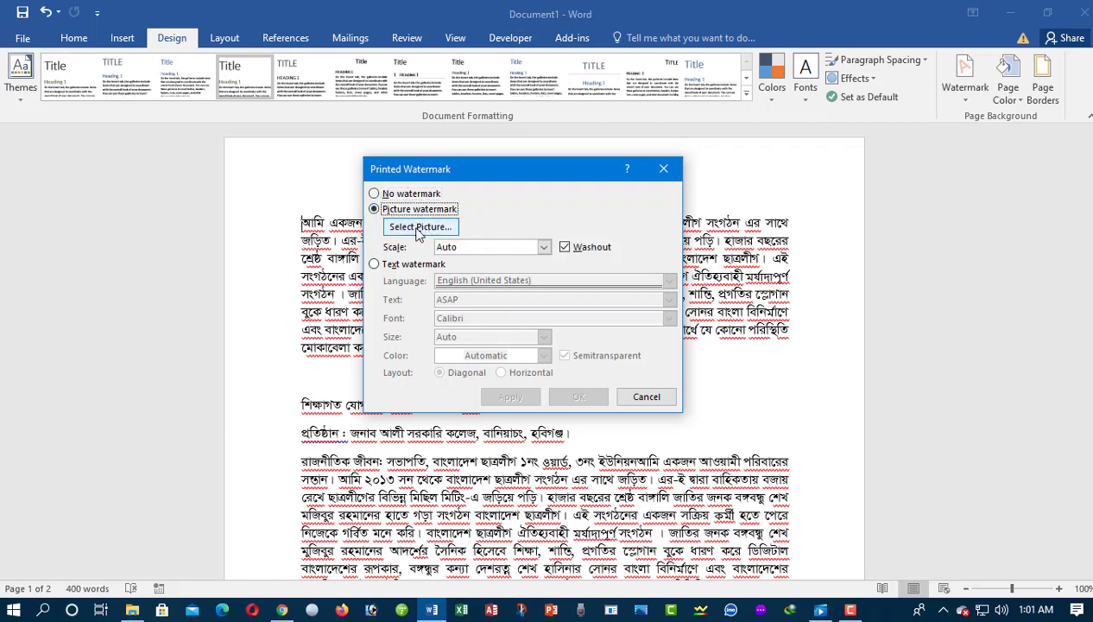
pyautogui.click(389, 224)
pyautogui.click(408, 226)
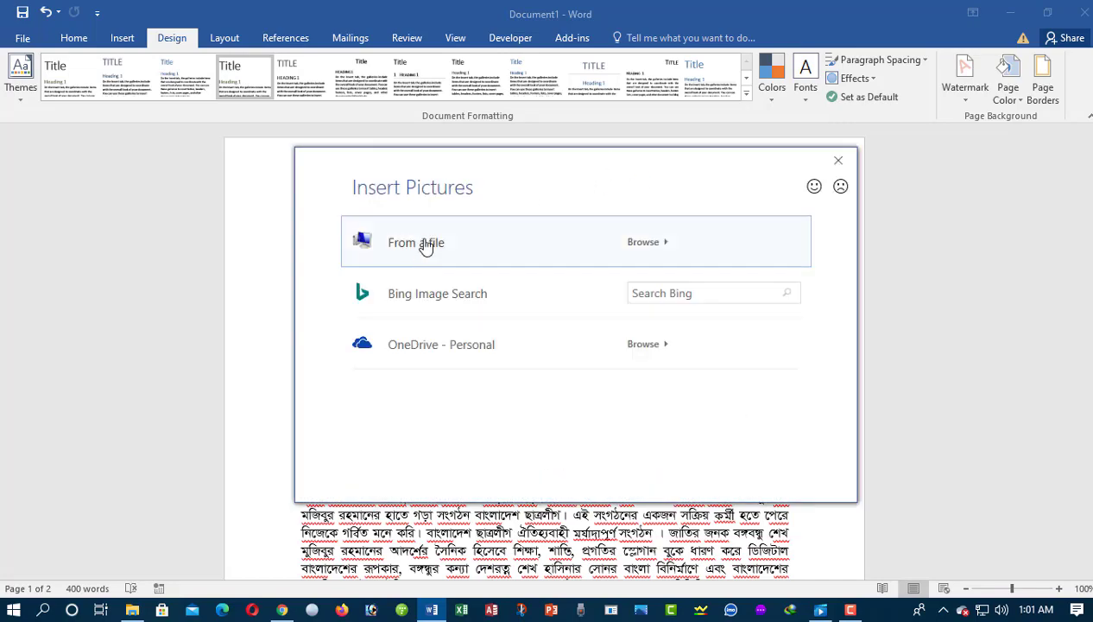
pyautogui.click(427, 244)
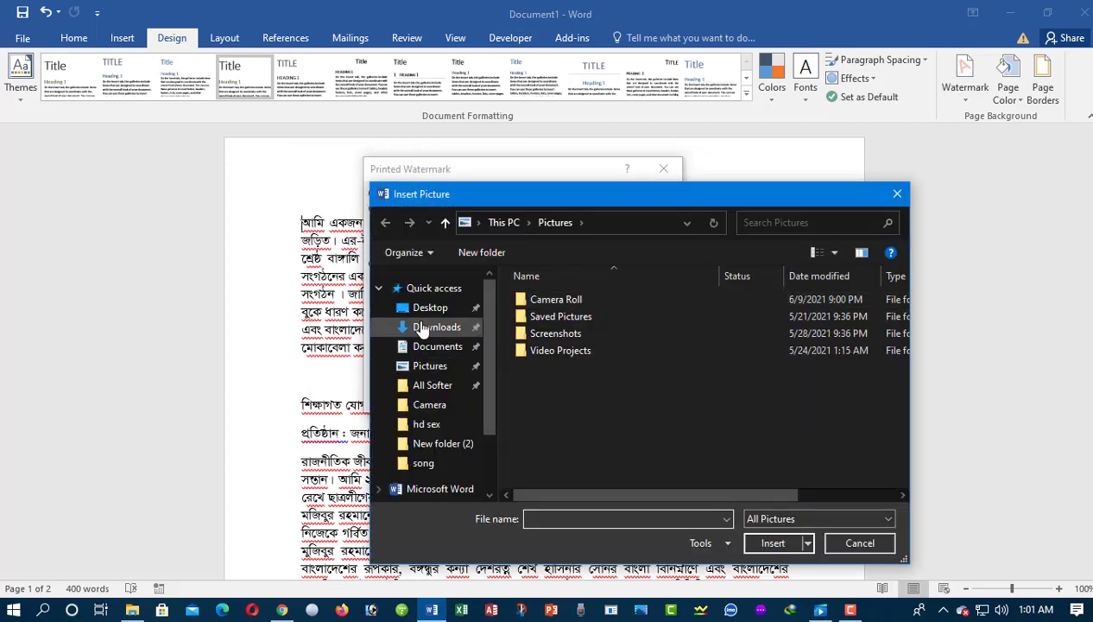
pyautogui.click(428, 308)
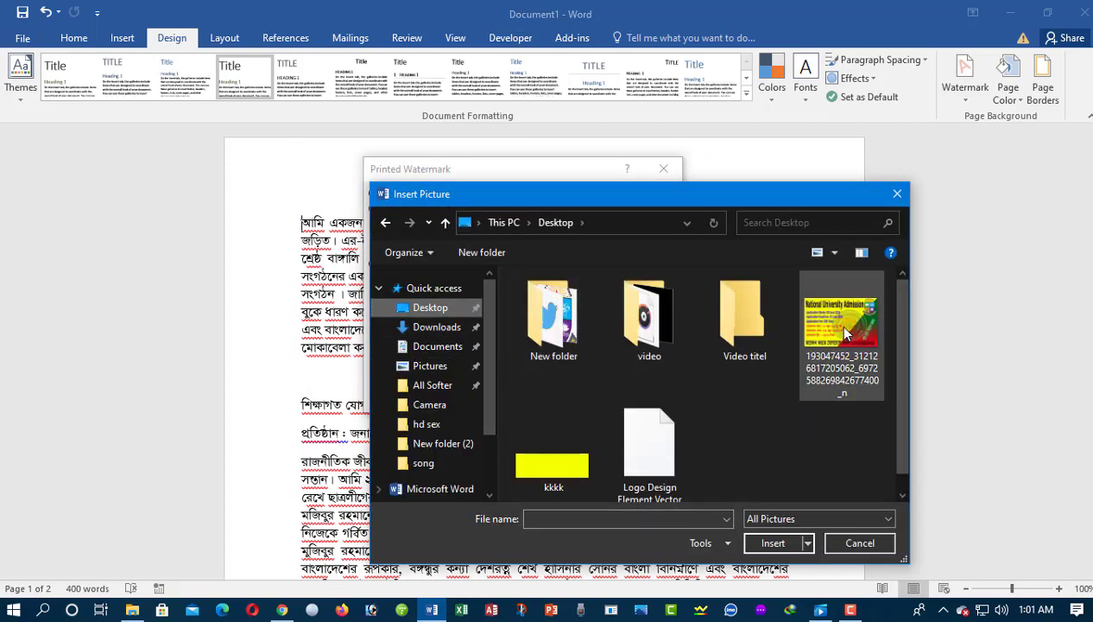
pyautogui.doubleClick(834, 323)
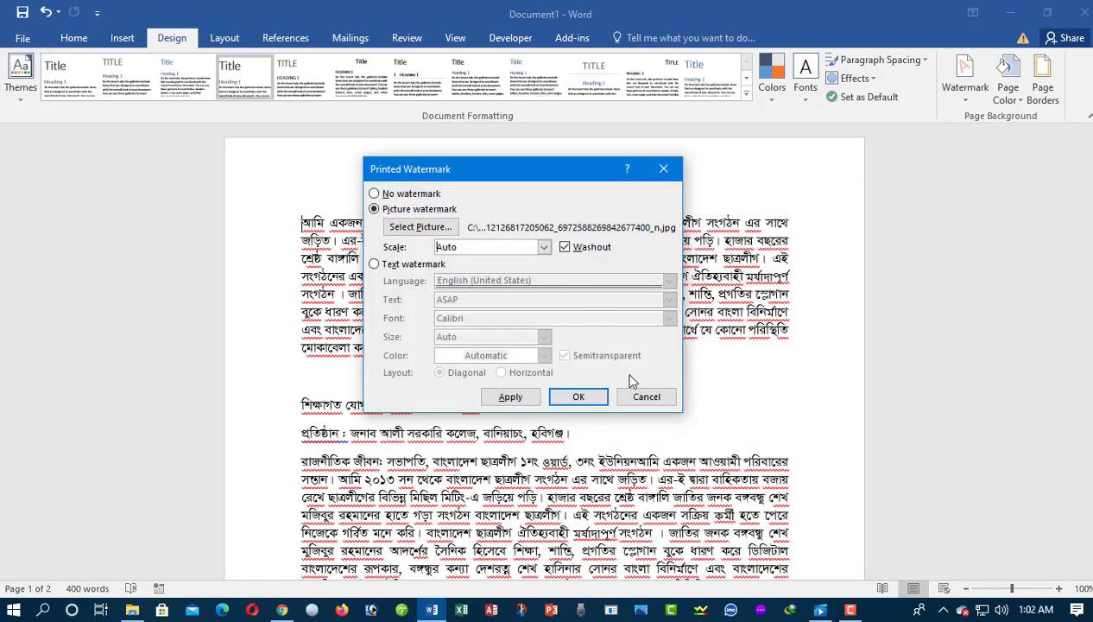
pyautogui.click(571, 405)
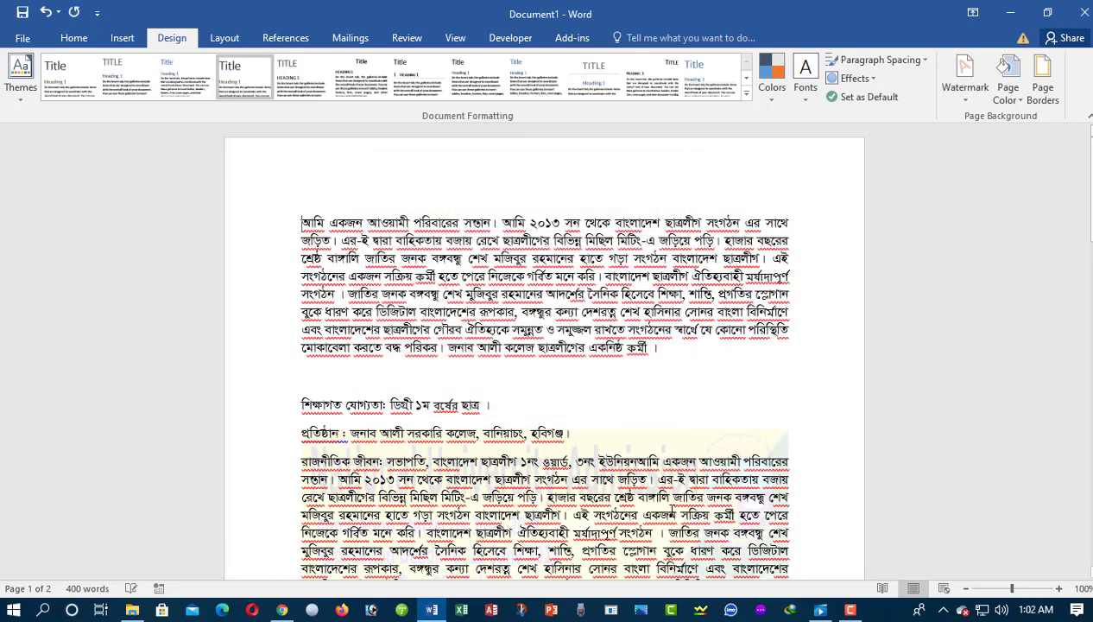
# Reopen Custom Watermark, keep the picture scale at Auto, and choose Text watermark.
pyautogui.scroll(-5, 570, 406)
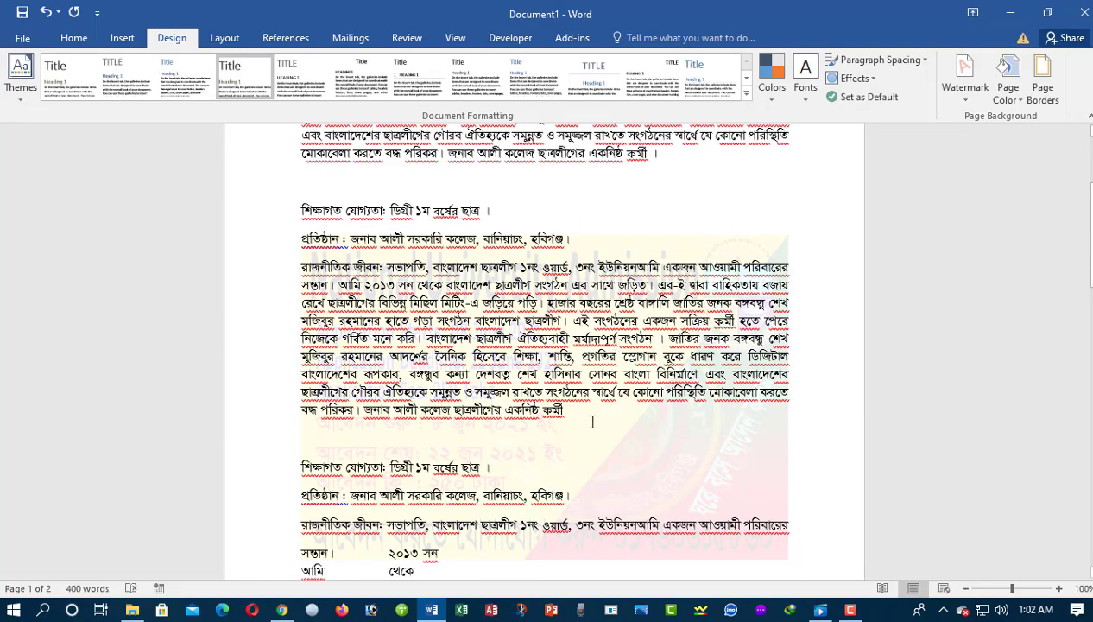
pyautogui.click(949, 91)
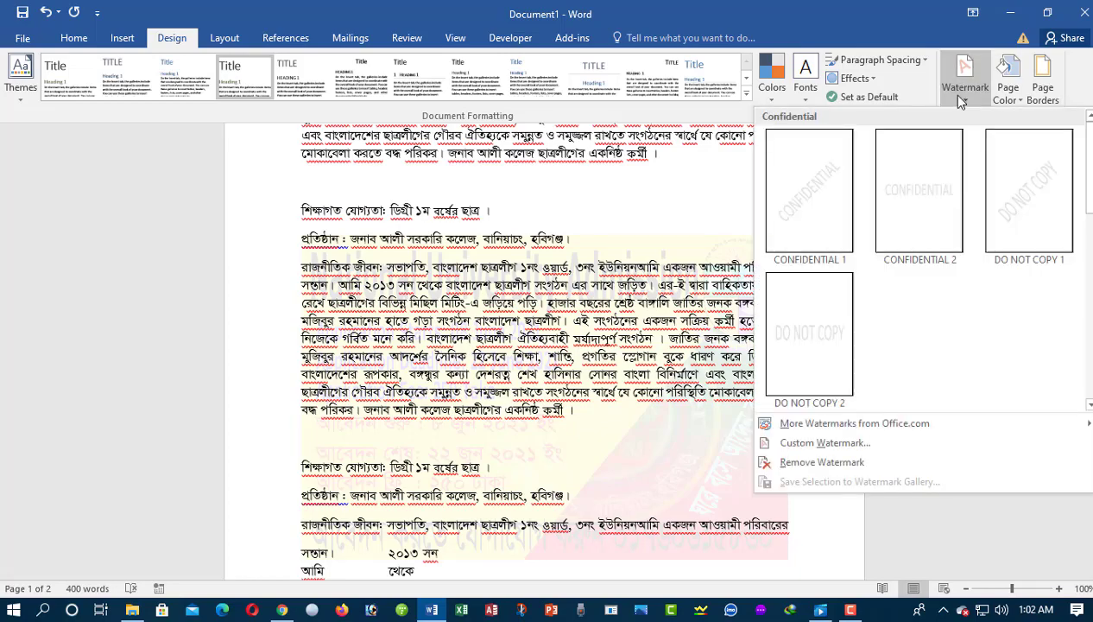
pyautogui.click(825, 443)
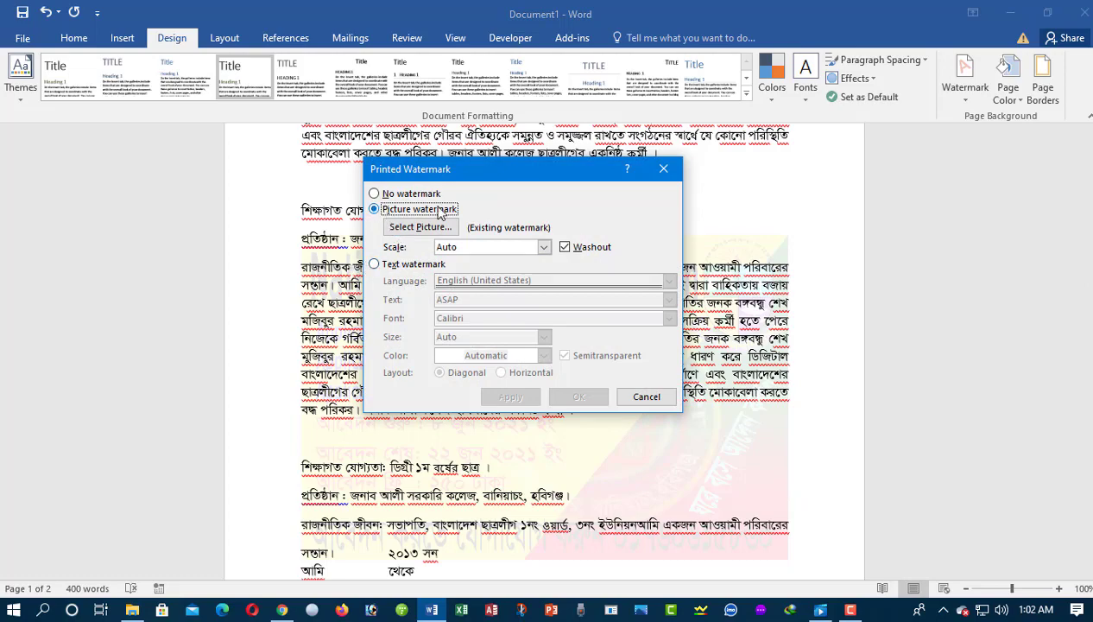
pyautogui.click(543, 247)
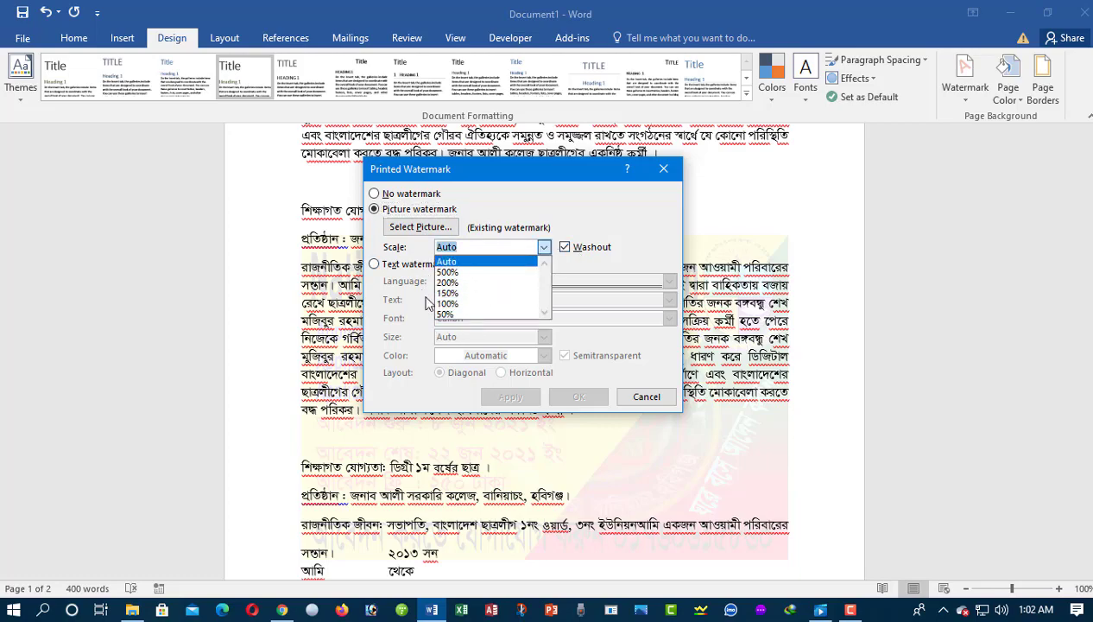
pyautogui.click(447, 261)
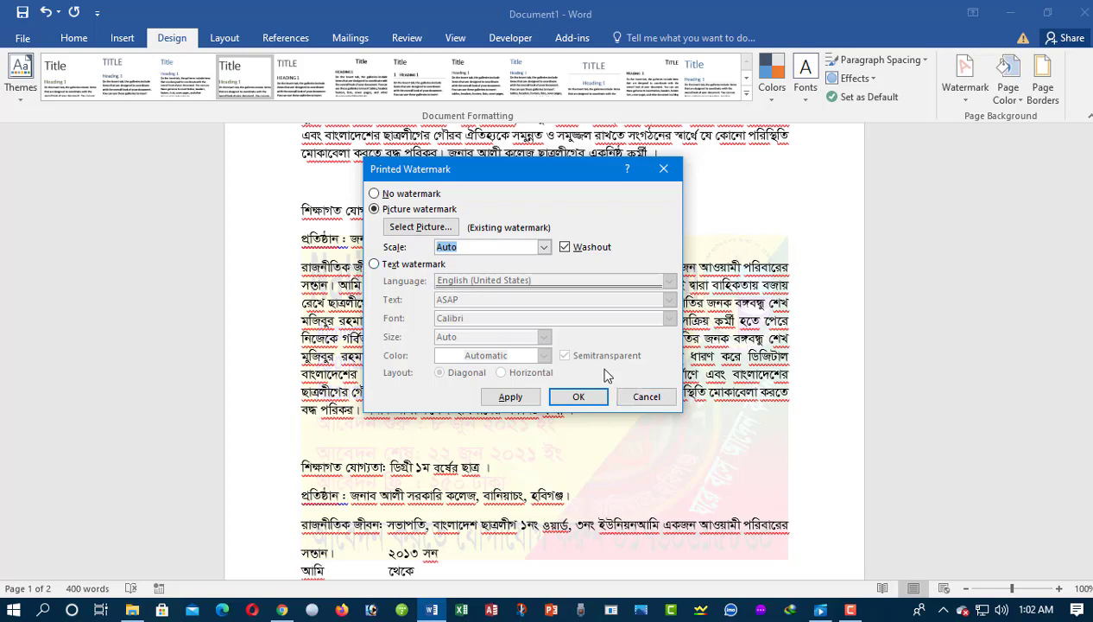
pyautogui.click(387, 264)
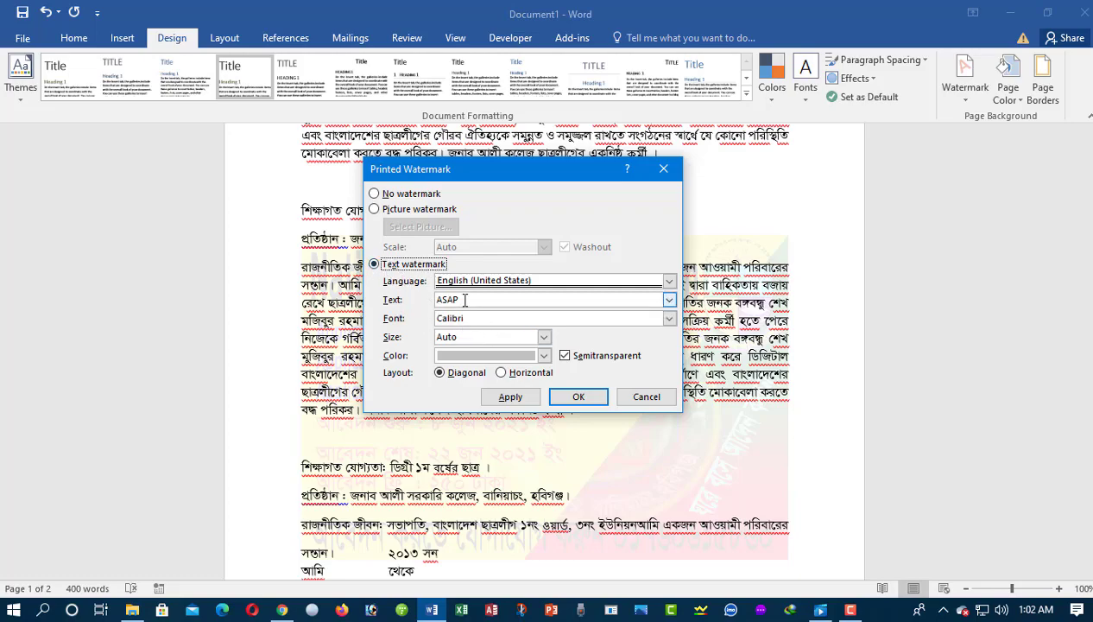
# Set the ASAP watermark's font to N.S computer in the Printed Watermark dialog.
pyautogui.moveTo(464, 299); pyautogui.dragTo(437, 299)
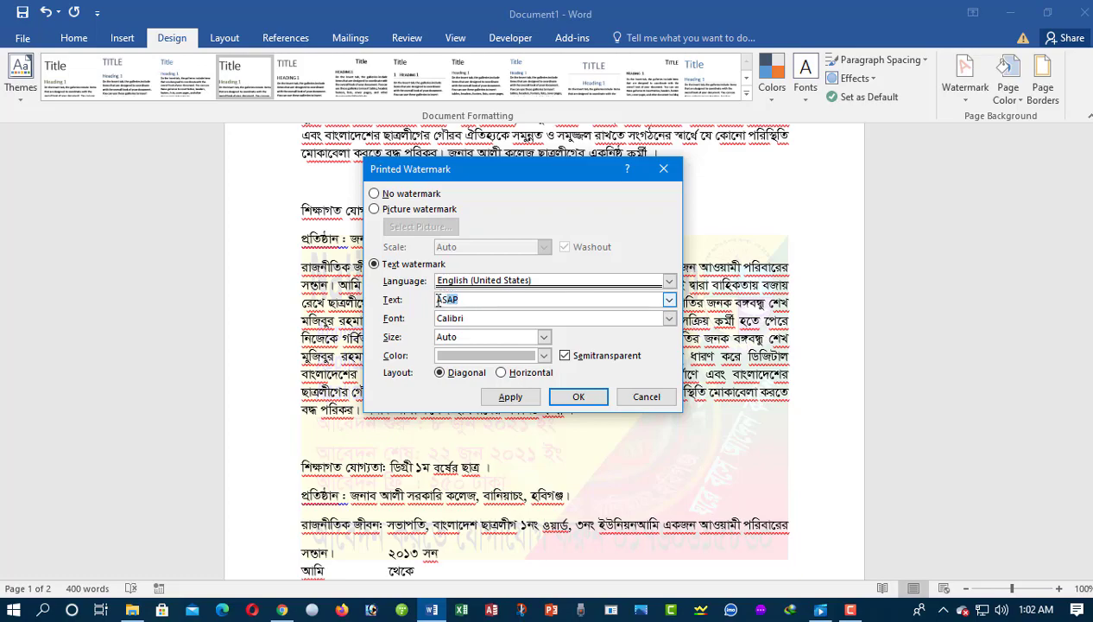
pyautogui.click(488, 320)
pyautogui.moveTo(487, 320); pyautogui.dragTo(408, 318)
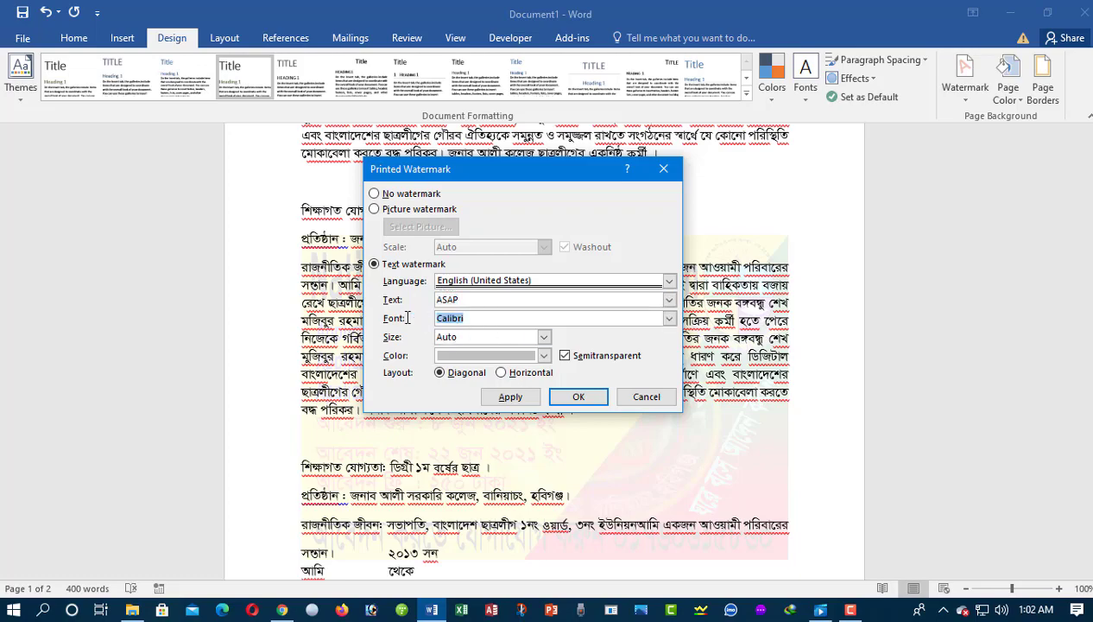
pyautogui.moveTo(471, 298); pyautogui.dragTo(412, 304)
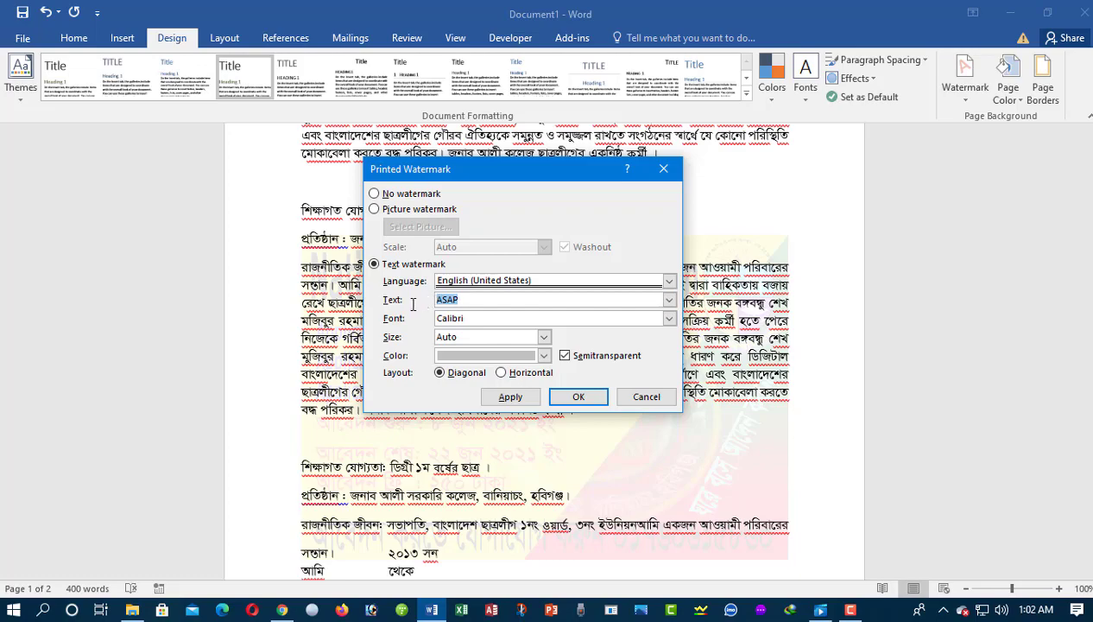
pyautogui.write('N.S computer')
pyautogui.moveTo(483, 320); pyautogui.dragTo(423, 320)
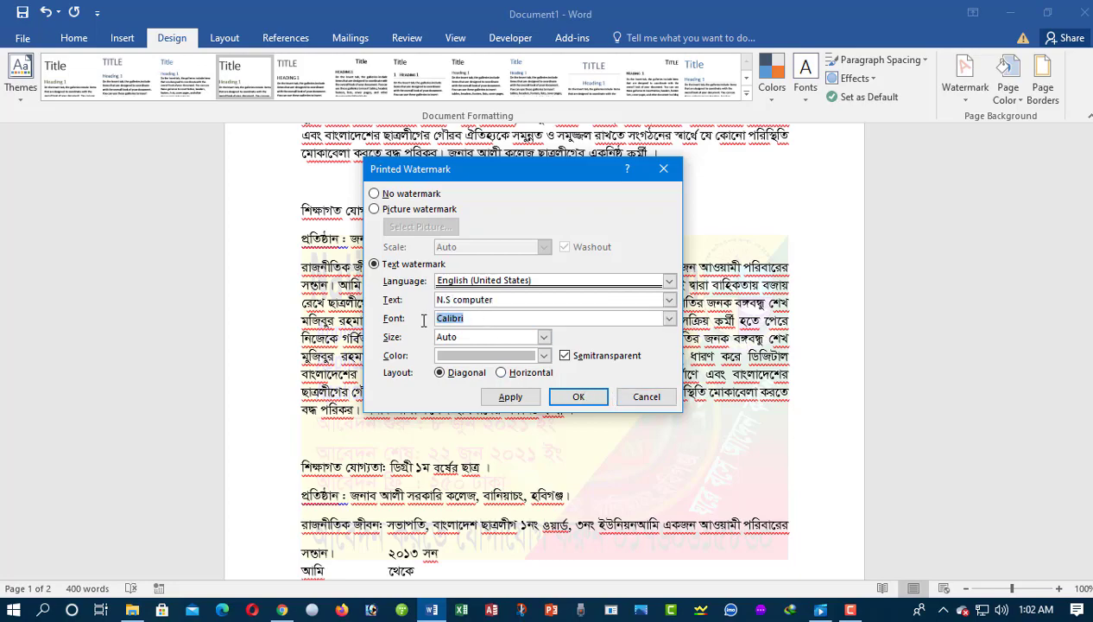
pyautogui.write('N.S computer')
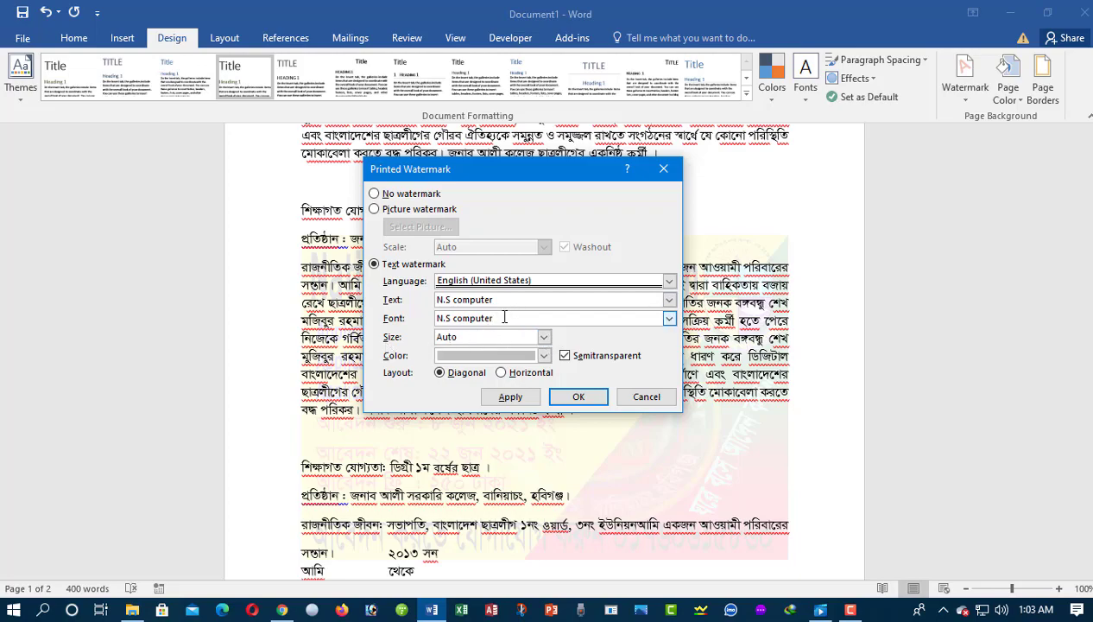
pyautogui.moveTo(484, 317); pyautogui.dragTo(432, 318)
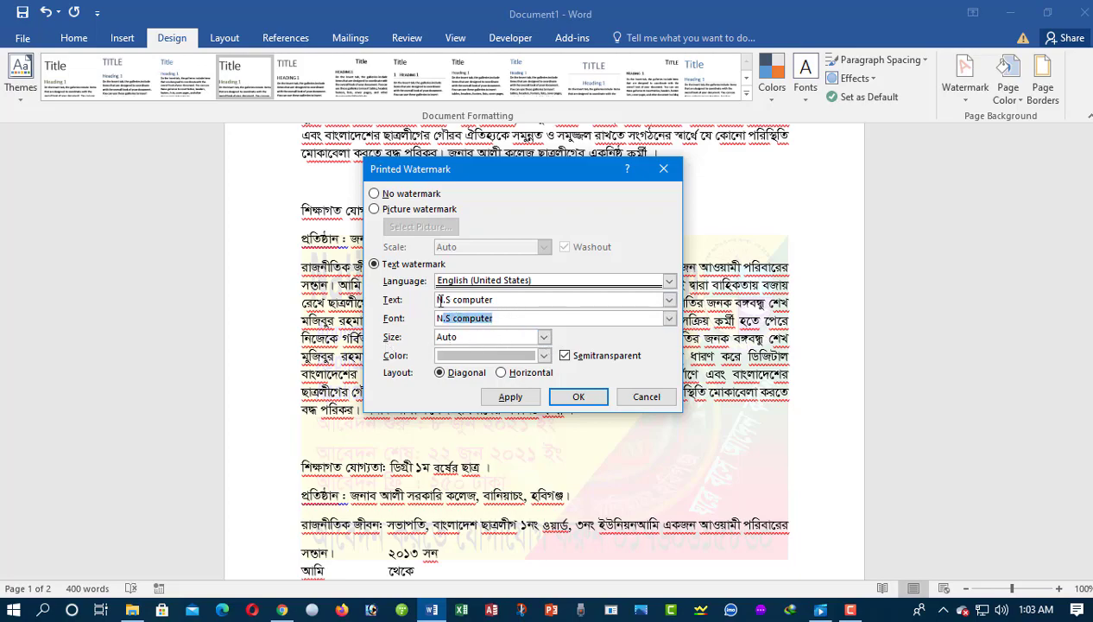
# Keep size Auto and language English, make it dark green, and apply the diagonal watermark.
pyautogui.click(543, 337)
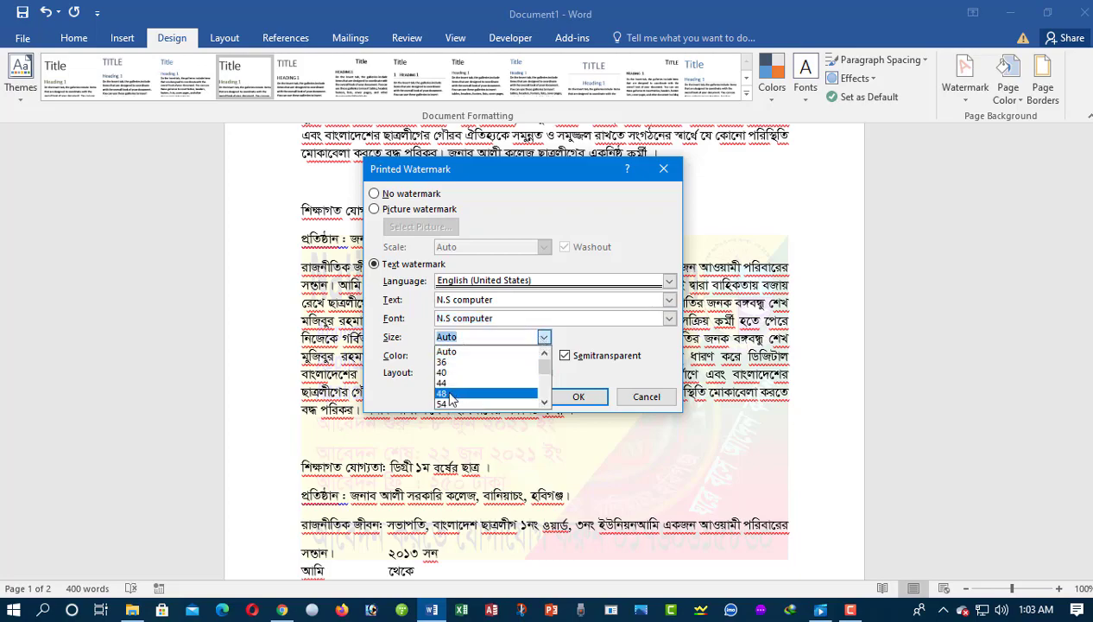
pyautogui.click(454, 352)
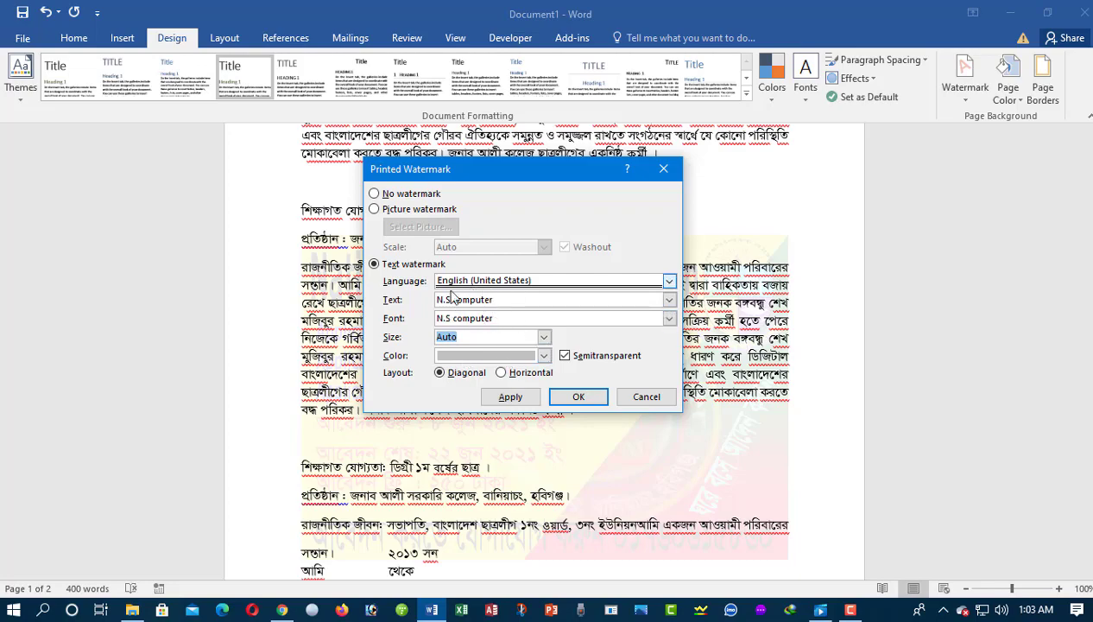
pyautogui.click(530, 358)
pyautogui.click(531, 359)
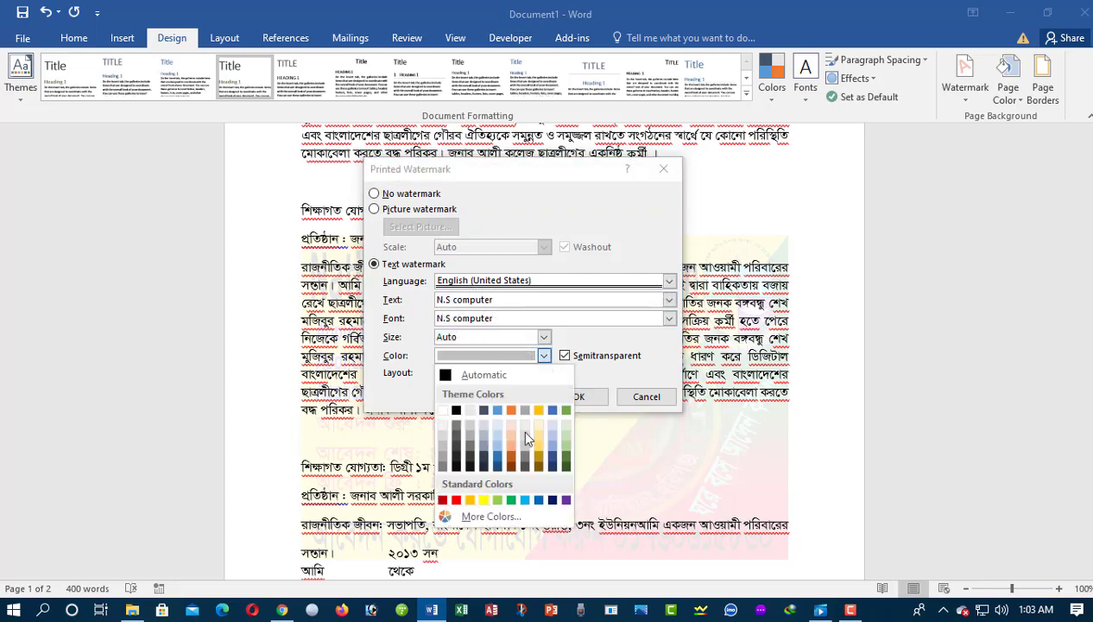
pyautogui.click(567, 458)
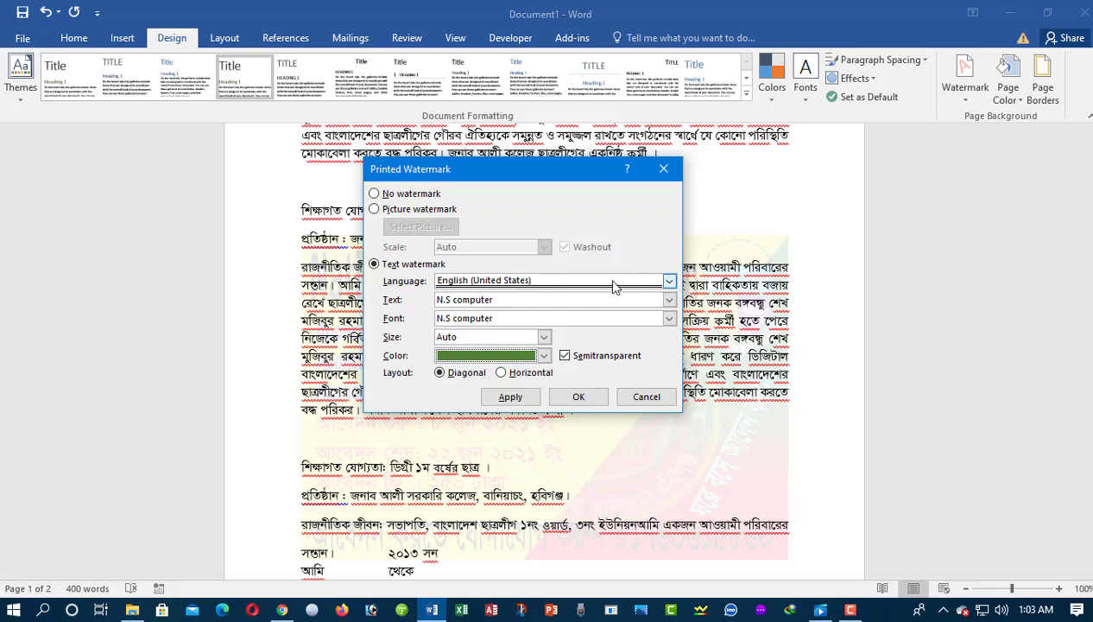
pyautogui.click(669, 282)
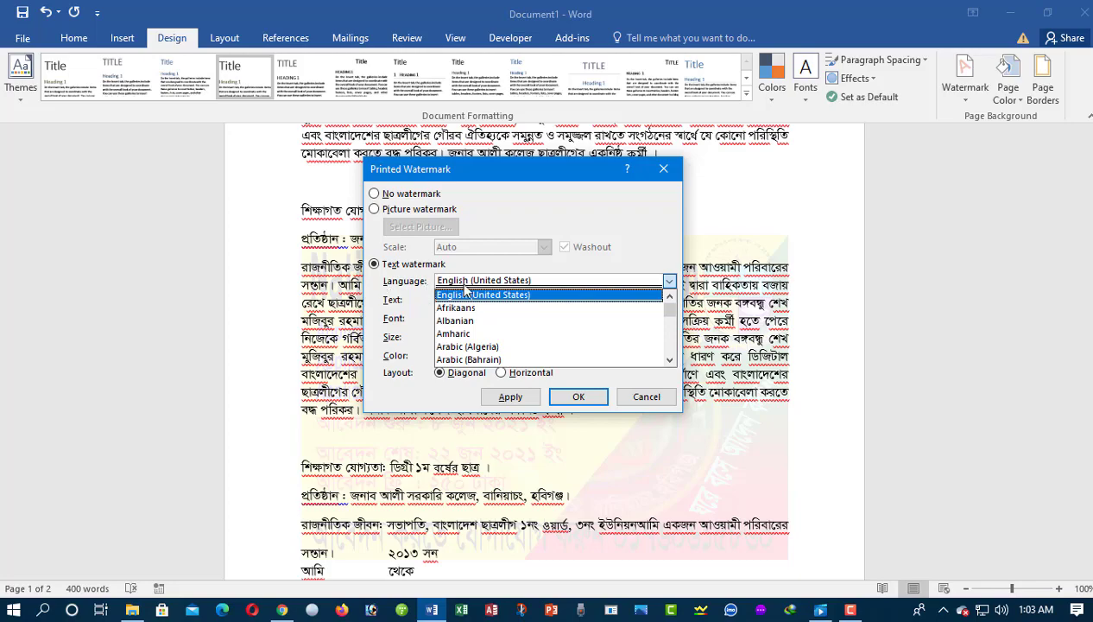
pyautogui.click(666, 286)
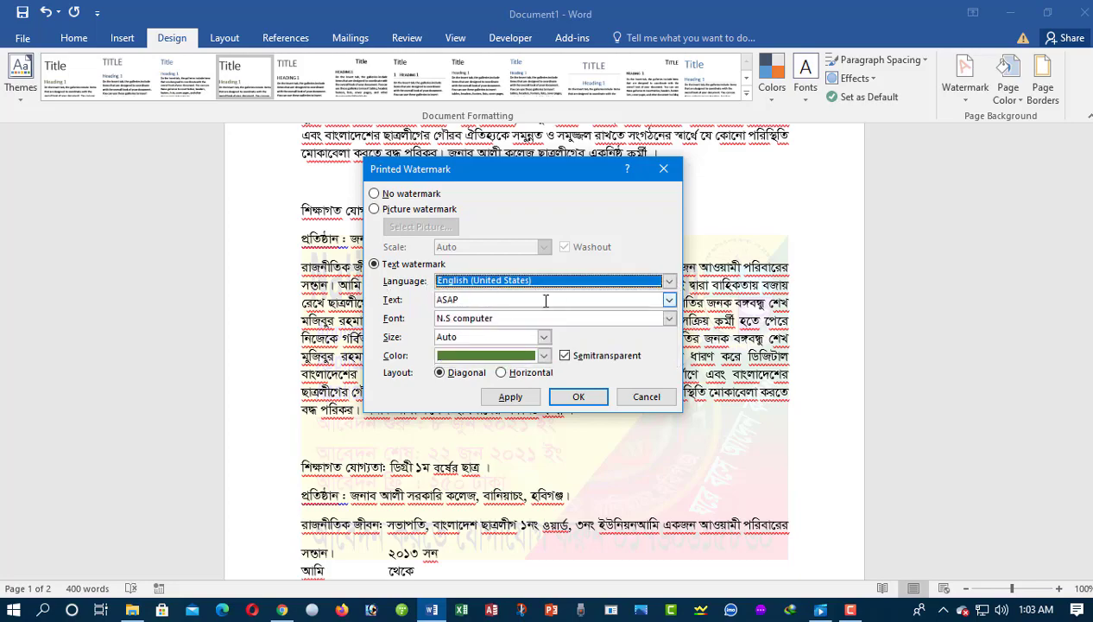
pyautogui.click(576, 399)
pyautogui.scroll(1, 639, 449)
# Change the custom watermark text from ASAP to N.S computer, colour it green, and apply.
pyautogui.scroll(3, 639, 449)
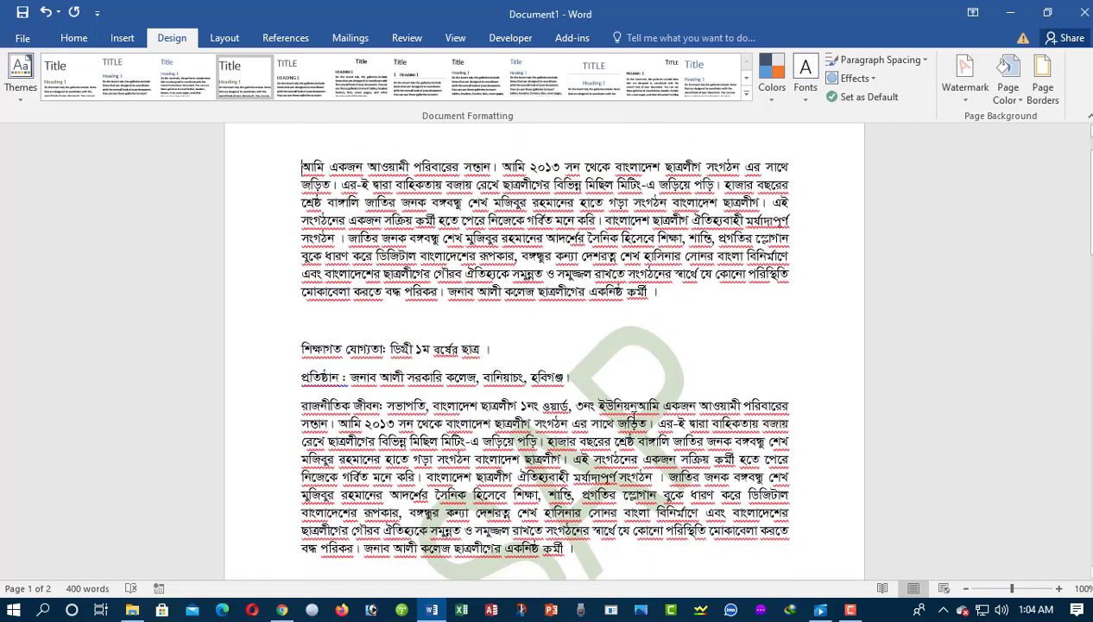
pyautogui.scroll(-5, 516, 394)
pyautogui.scroll(-1, 516, 395)
pyautogui.scroll(2, 517, 395)
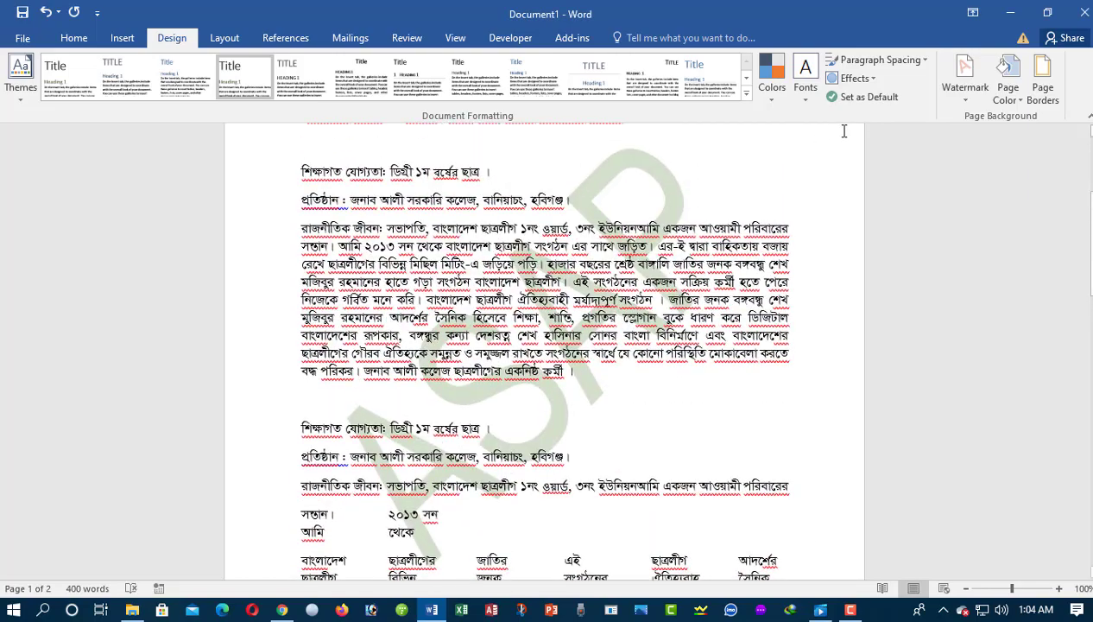
pyautogui.click(972, 90)
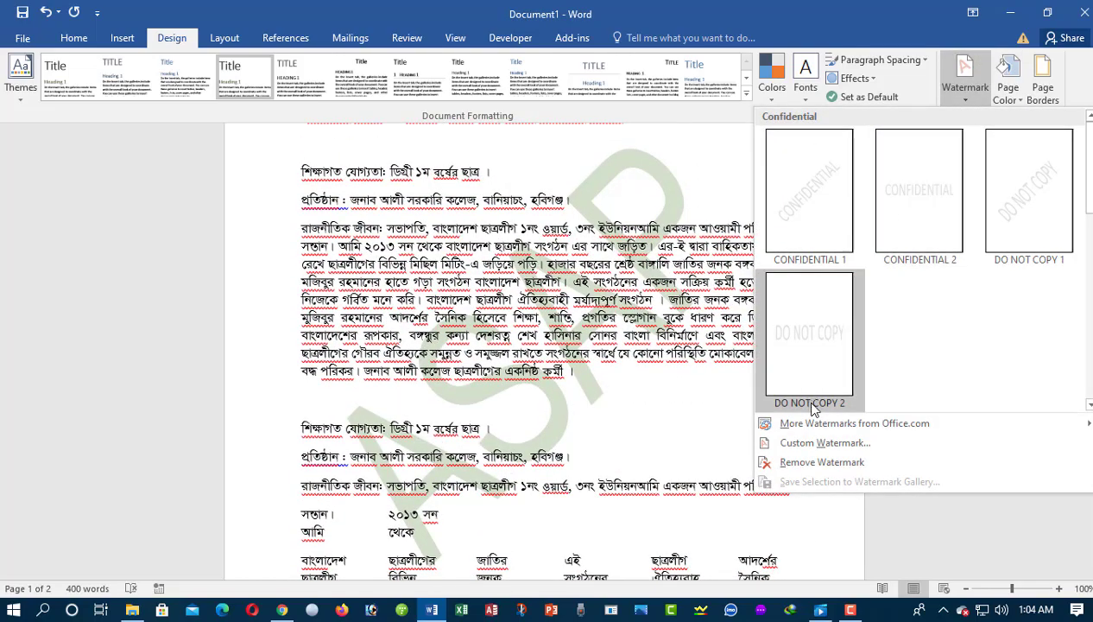
pyautogui.click(815, 444)
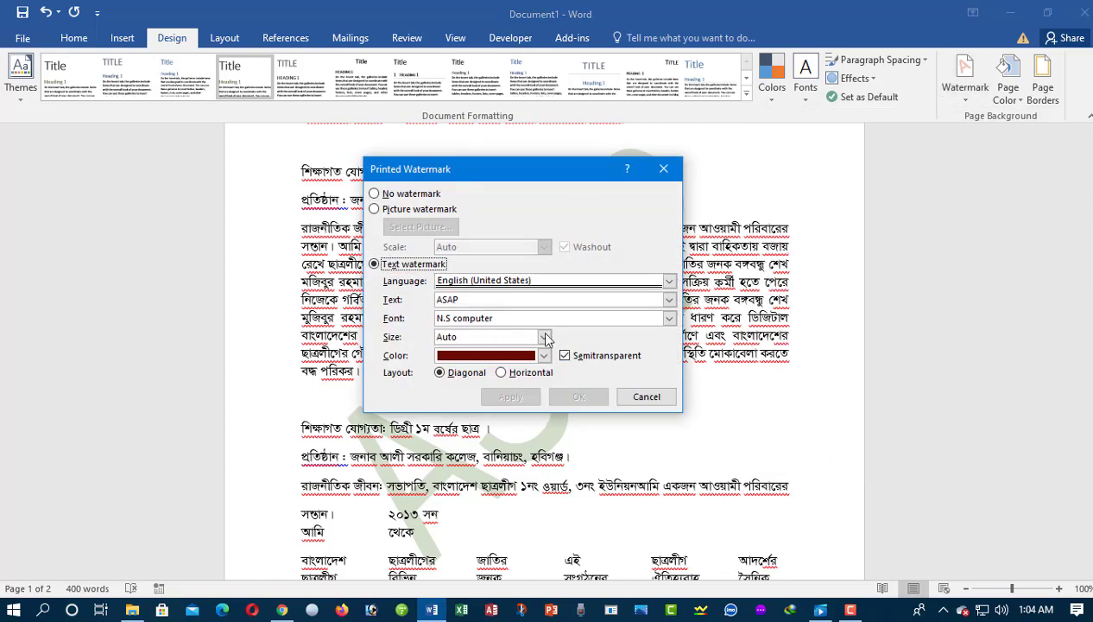
pyautogui.moveTo(470, 302); pyautogui.dragTo(413, 298)
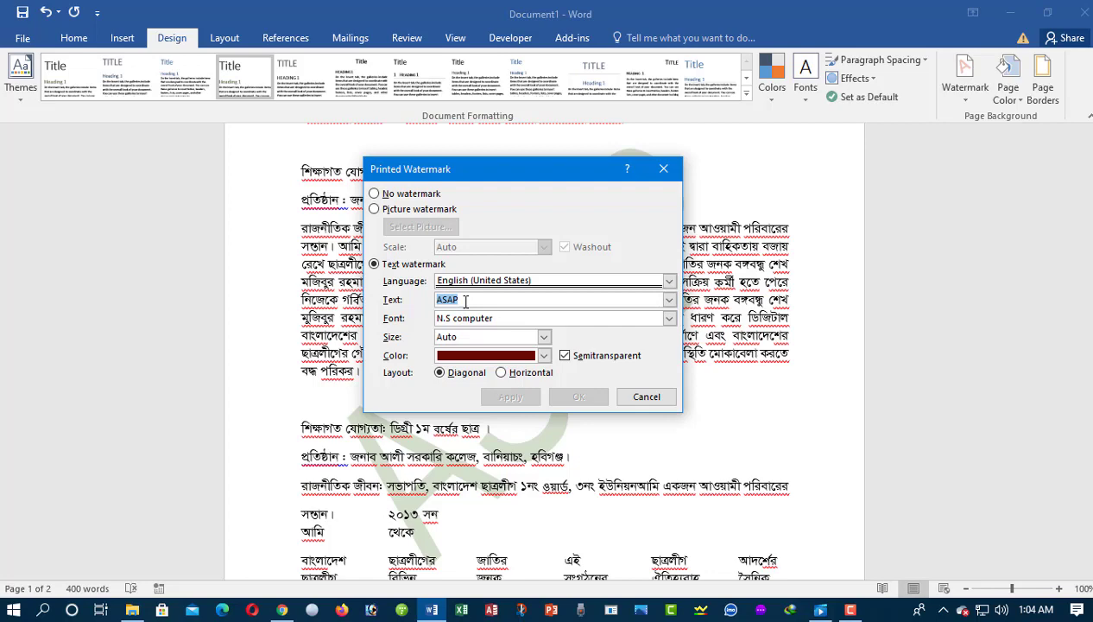
pyautogui.write('N')
pyautogui.write('.s ')
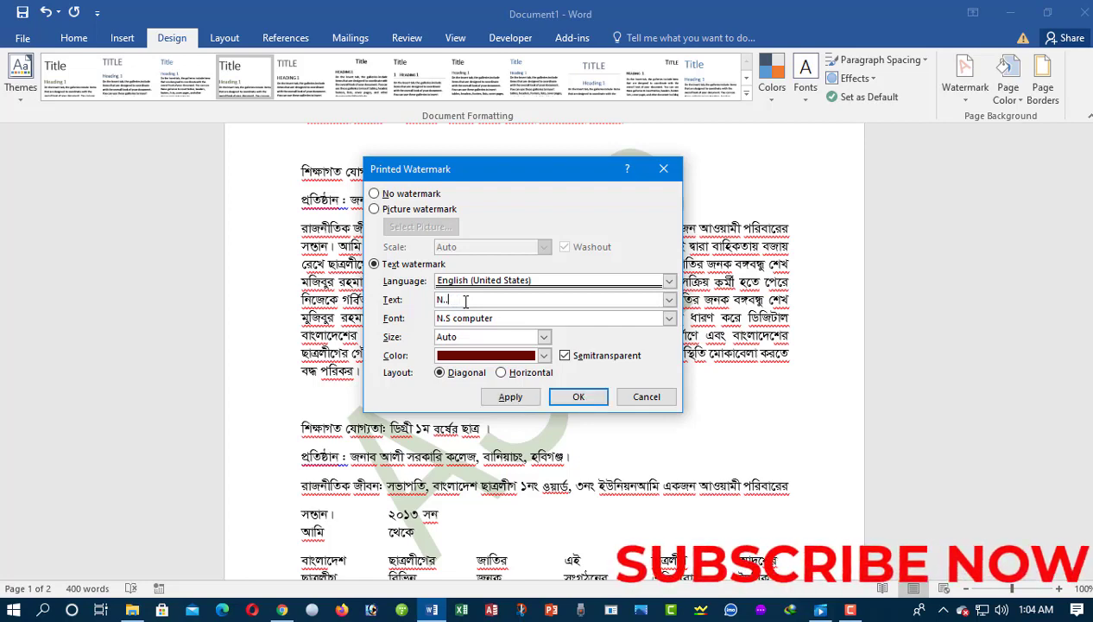
pyautogui.write('computer')
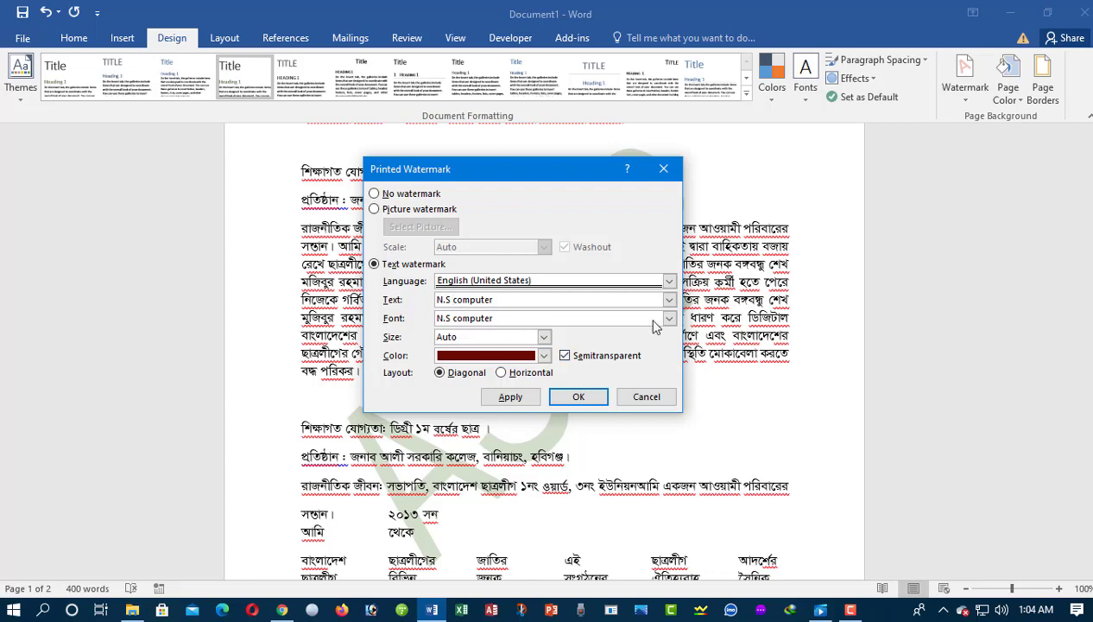
pyautogui.click(518, 363)
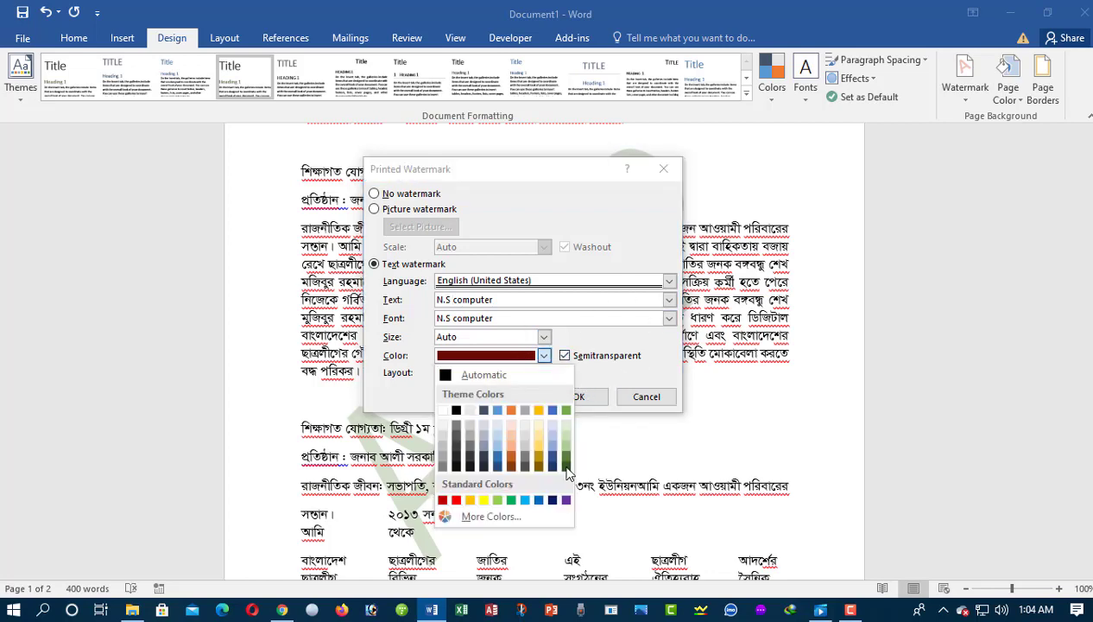
pyautogui.click(563, 458)
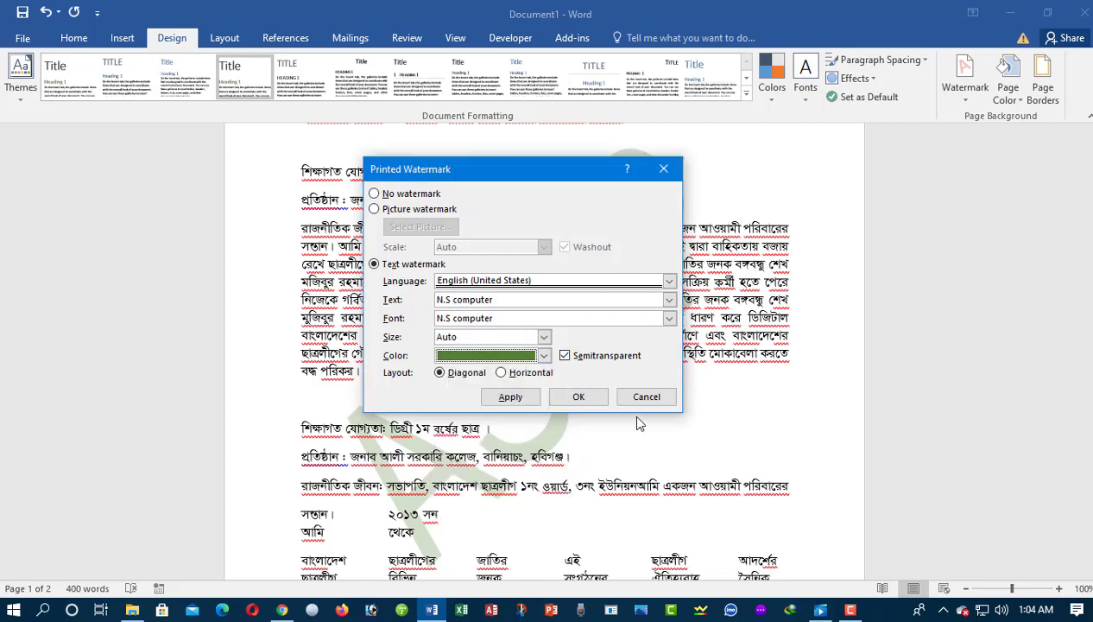
pyautogui.click(577, 398)
pyautogui.scroll(-3, 394, 442)
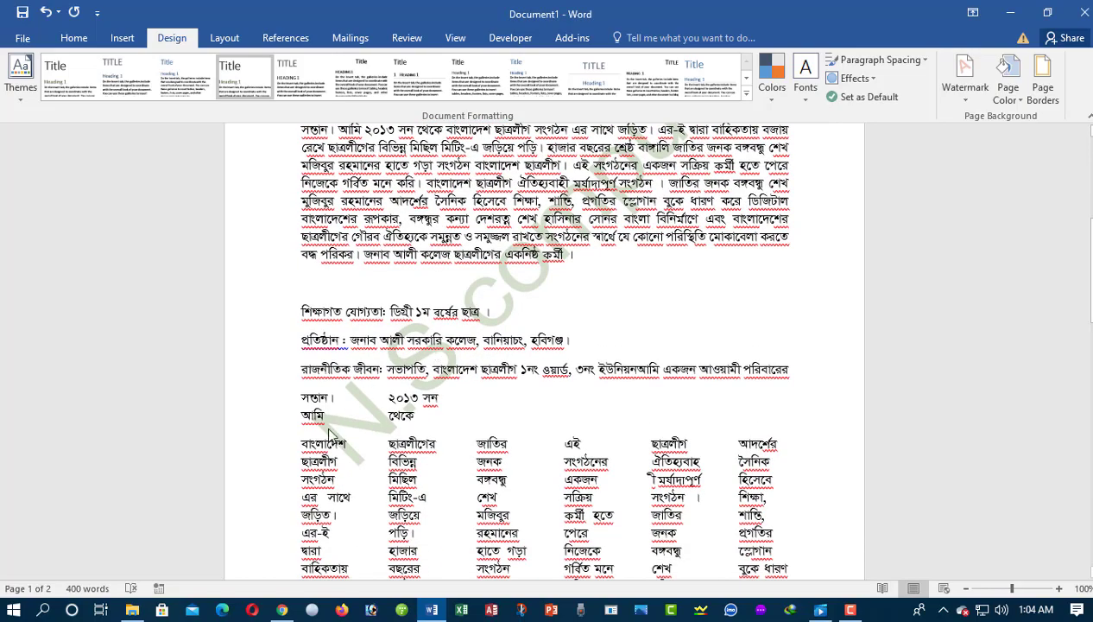
# Set the Page Color to the yellow/gold swatch.
pyautogui.scroll(4, 650, 258)
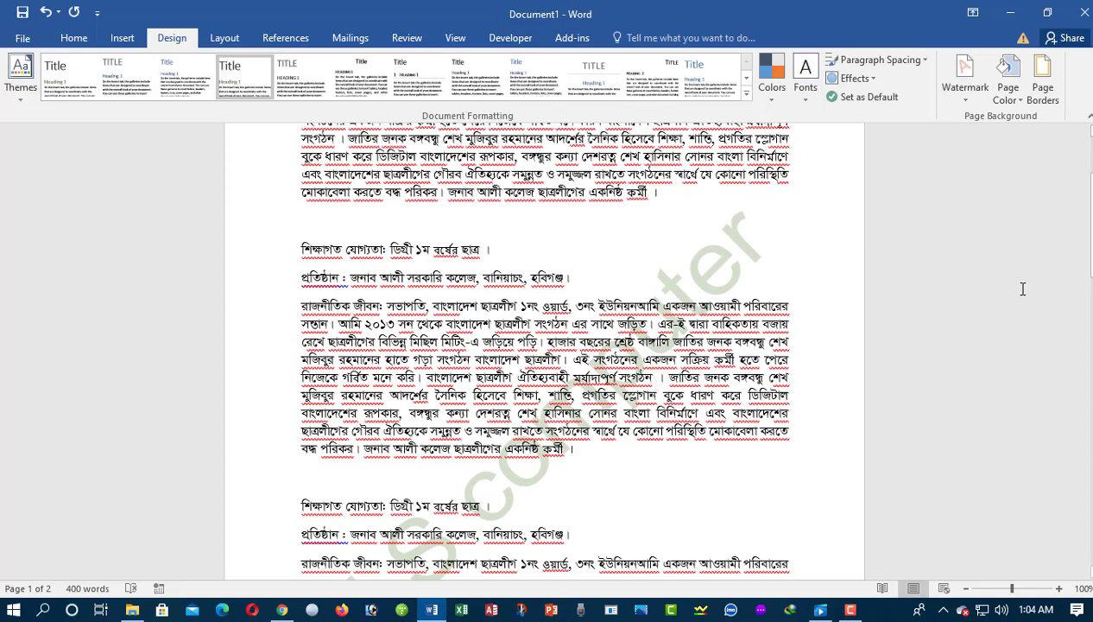
pyautogui.click(1007, 101)
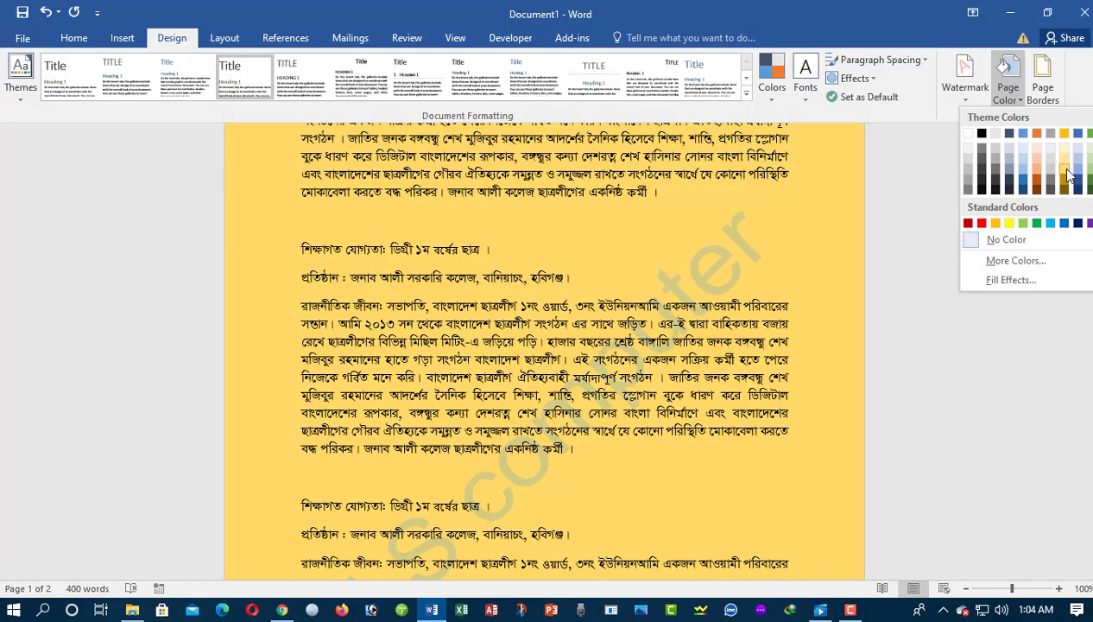
pyautogui.click(1068, 176)
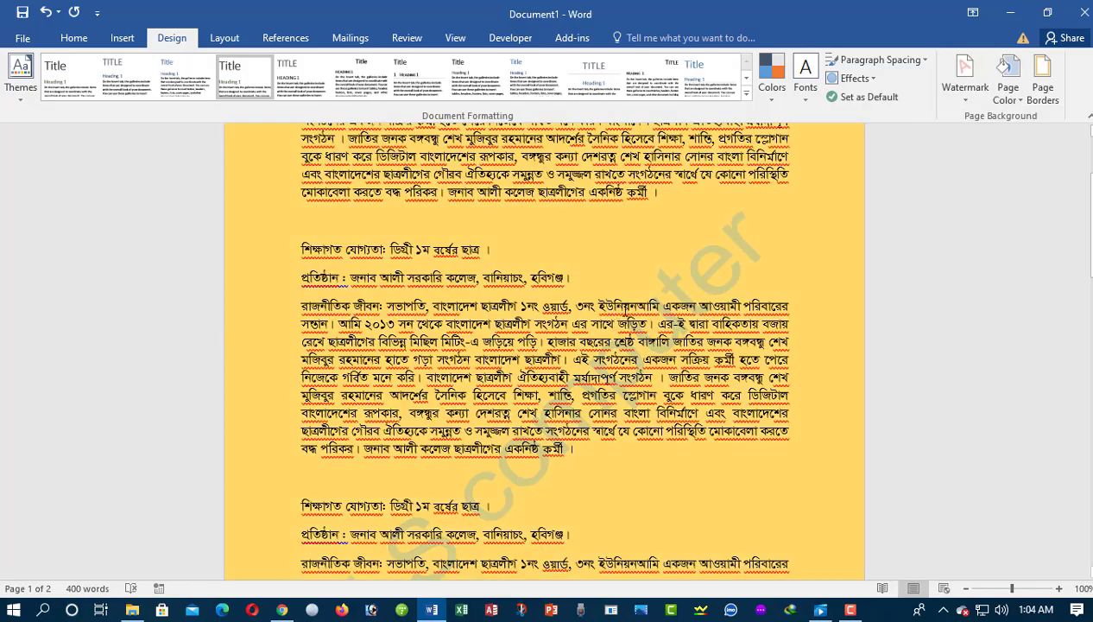
pyautogui.scroll(-5, 669, 275)
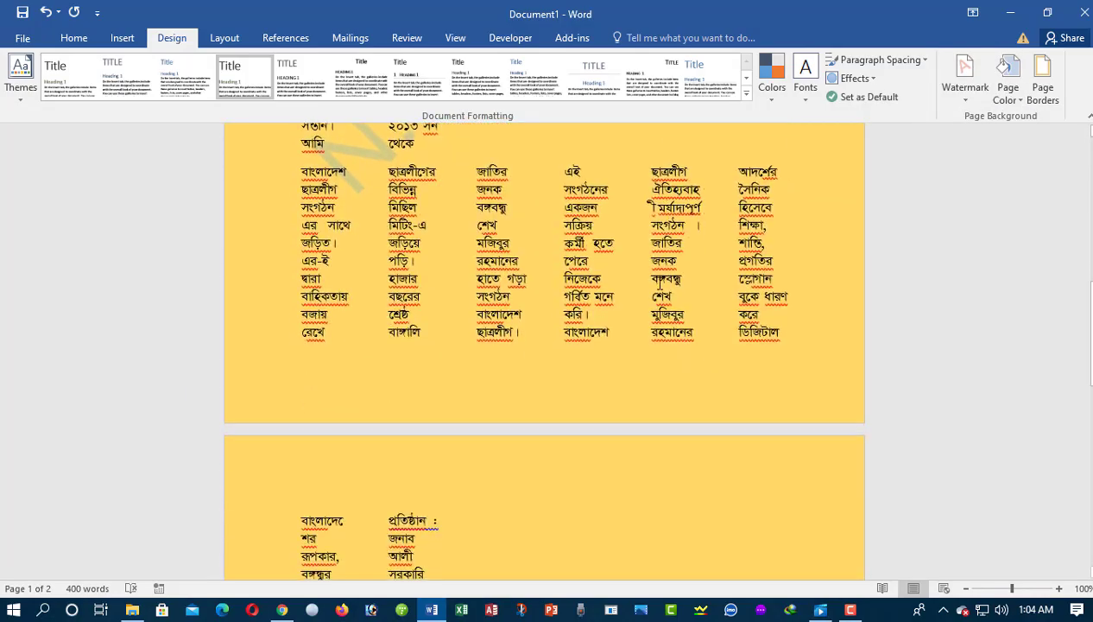
pyautogui.scroll(-3, 493, 390)
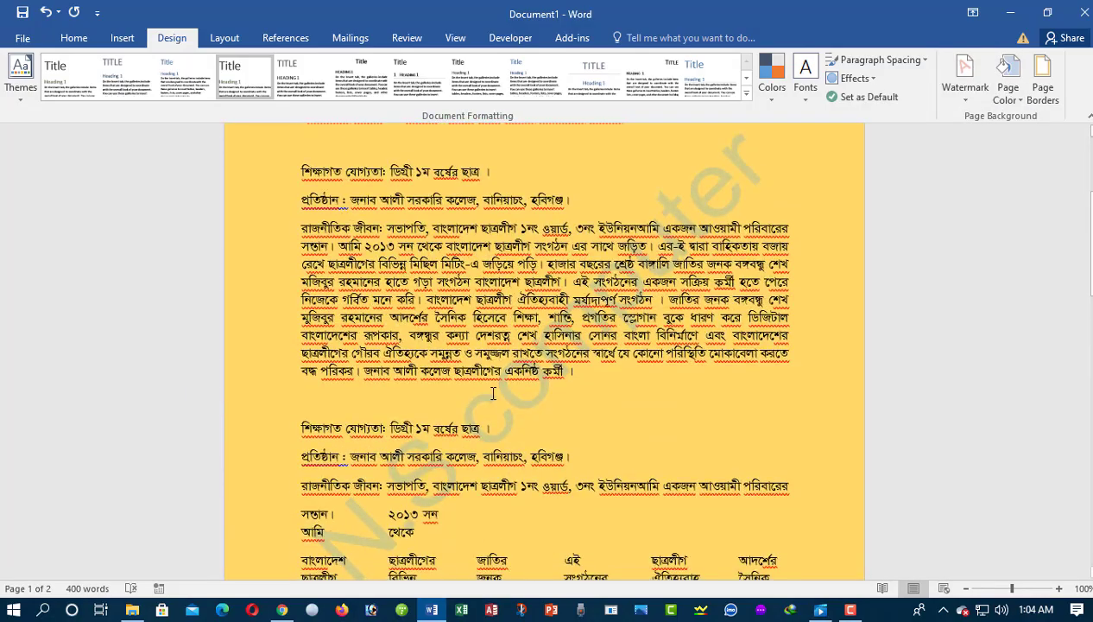
pyautogui.scroll(-2, 475, 341)
pyautogui.scroll(3, 738, 434)
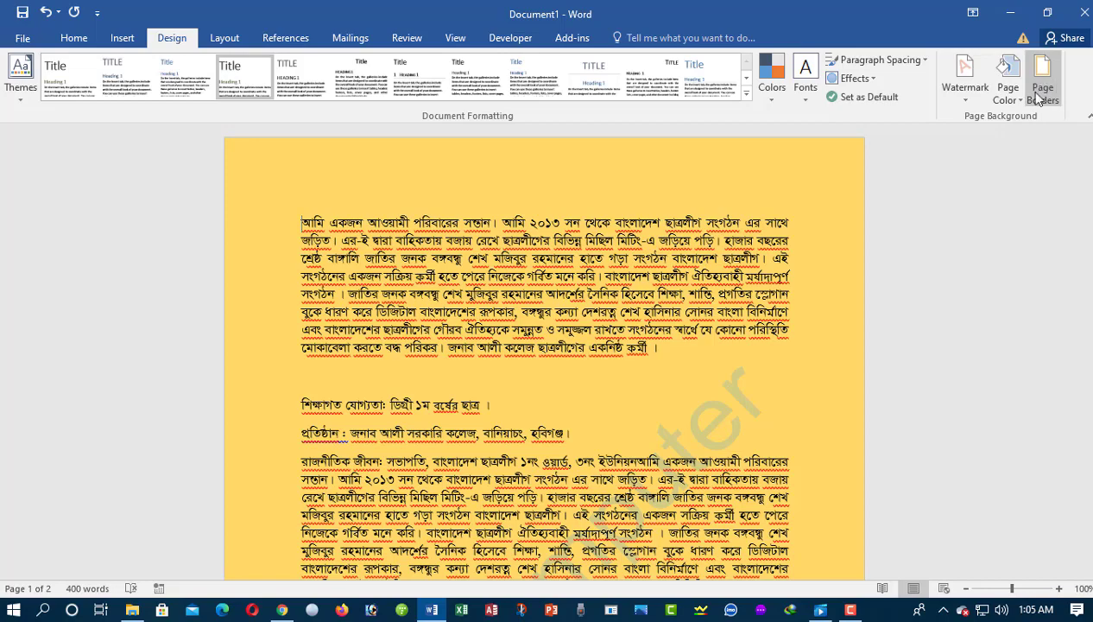
# In Page Borders, choose a red triple-line style 2 ¼ pt wide.
pyautogui.click(1043, 95)
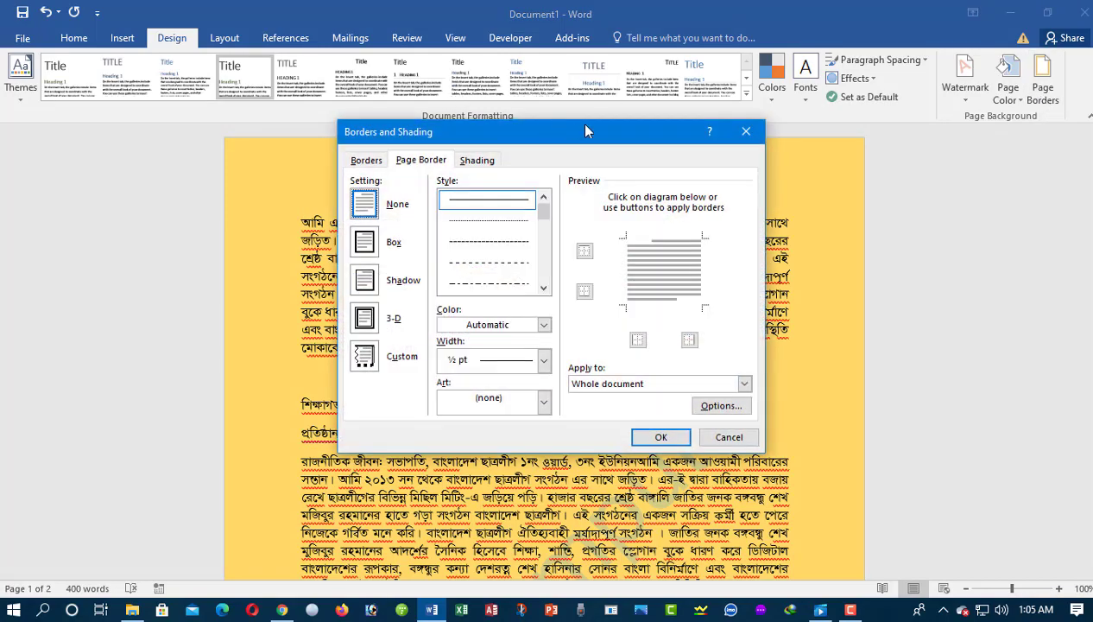
pyautogui.moveTo(586, 131)
pyautogui.mouseDown()
pyautogui.moveTo(494, 152)
pyautogui.moveTo(507, 157)
pyautogui.mouseUp()
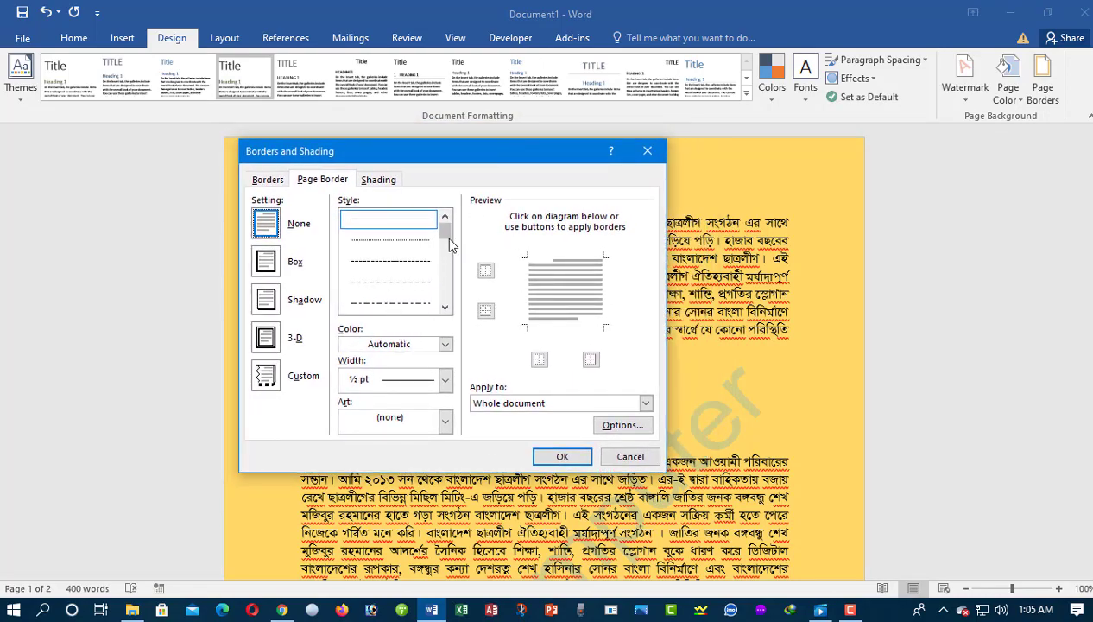
pyautogui.scroll(-2, 444, 235)
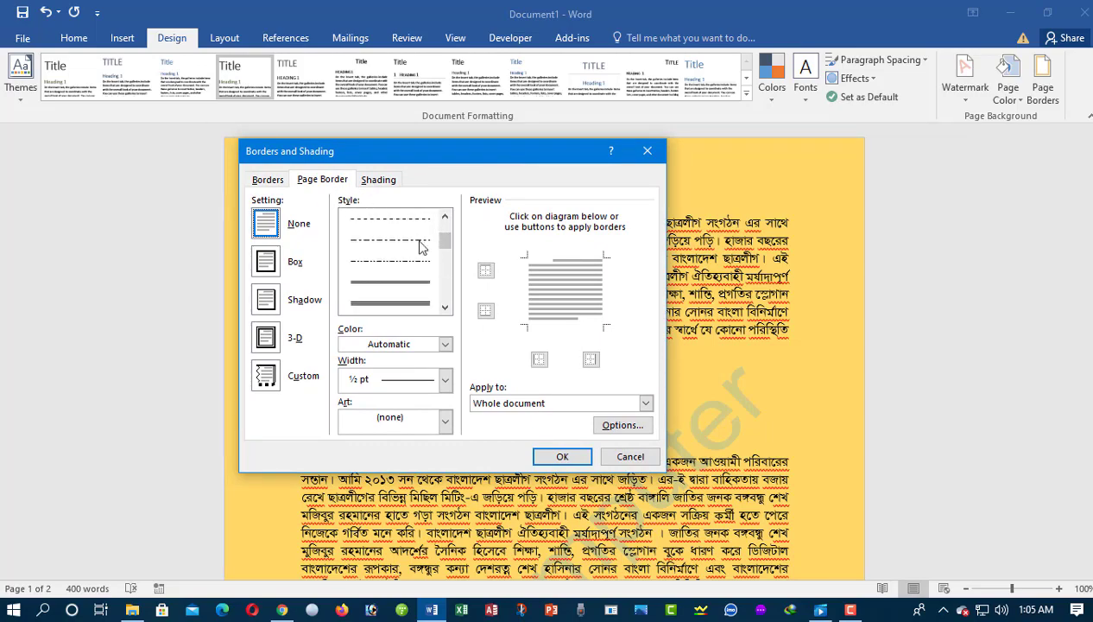
pyautogui.moveTo(445, 242); pyautogui.dragTo(446, 285)
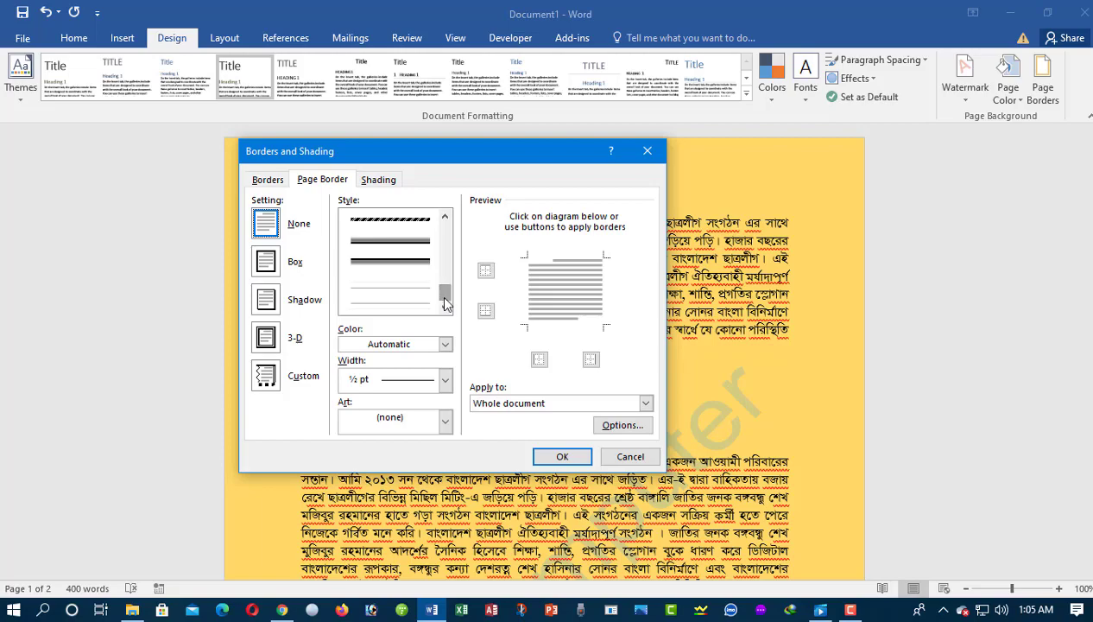
pyautogui.moveTo(447, 285); pyautogui.dragTo(456, 246)
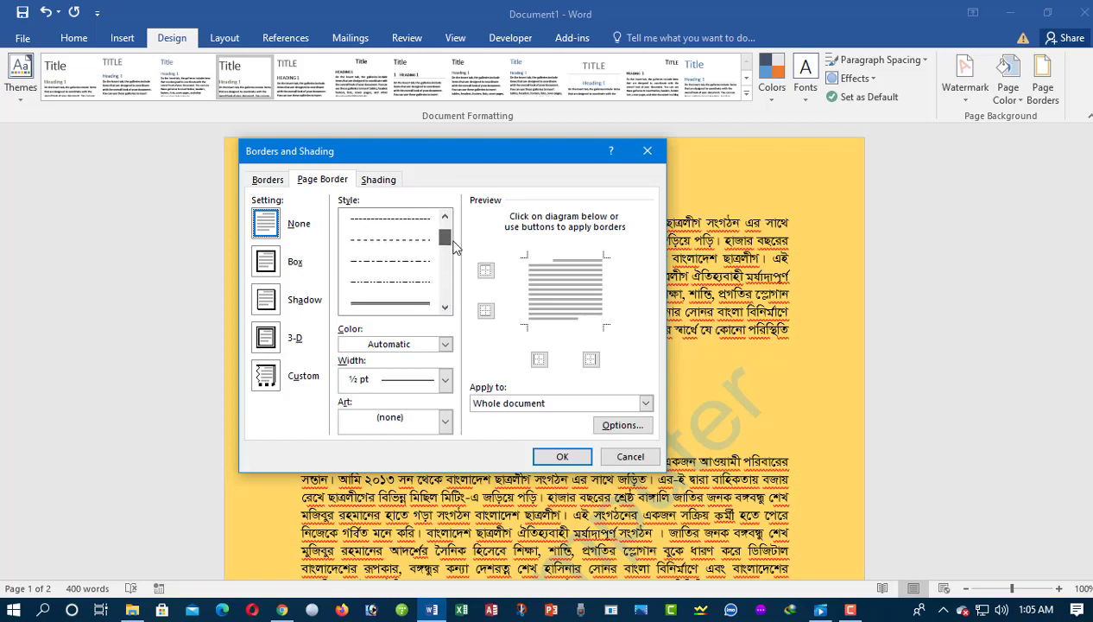
pyautogui.scroll(-3, 447, 245)
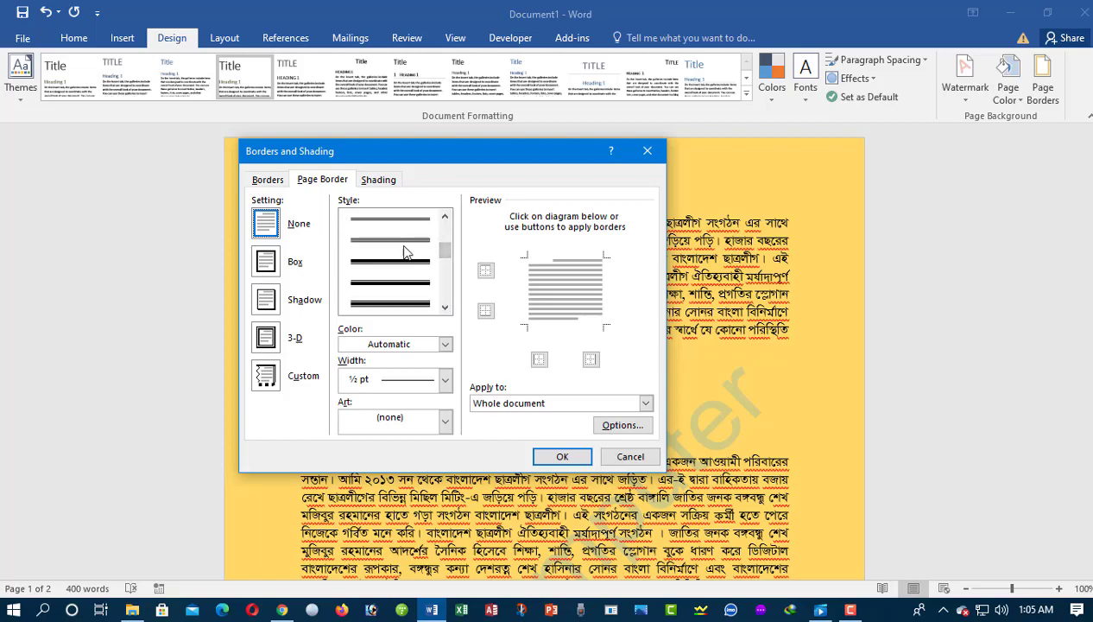
pyautogui.click(393, 241)
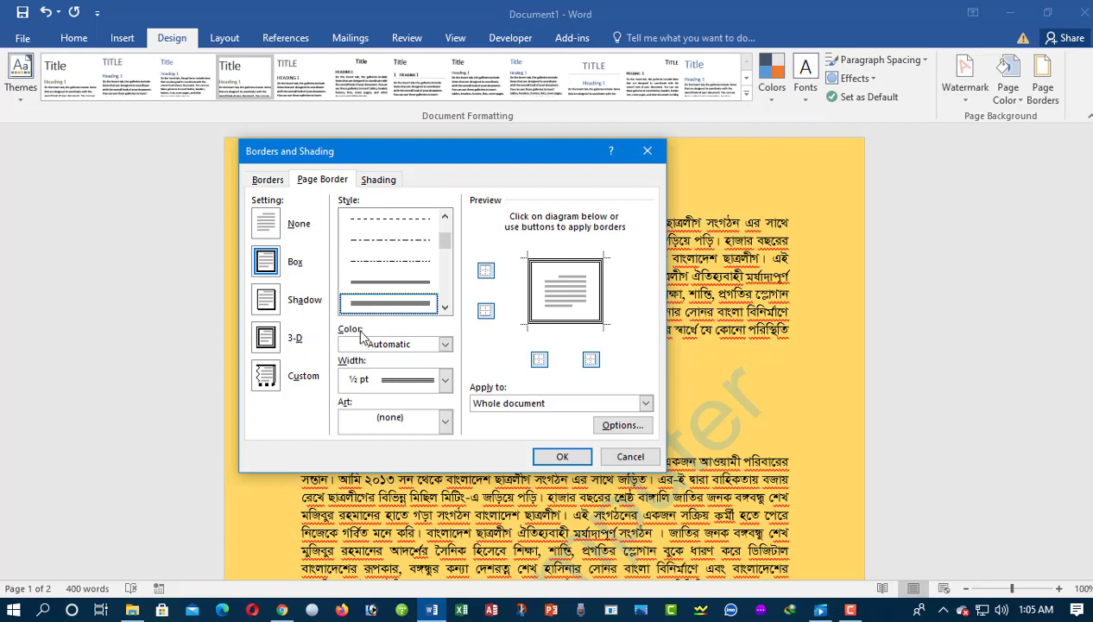
pyautogui.click(443, 345)
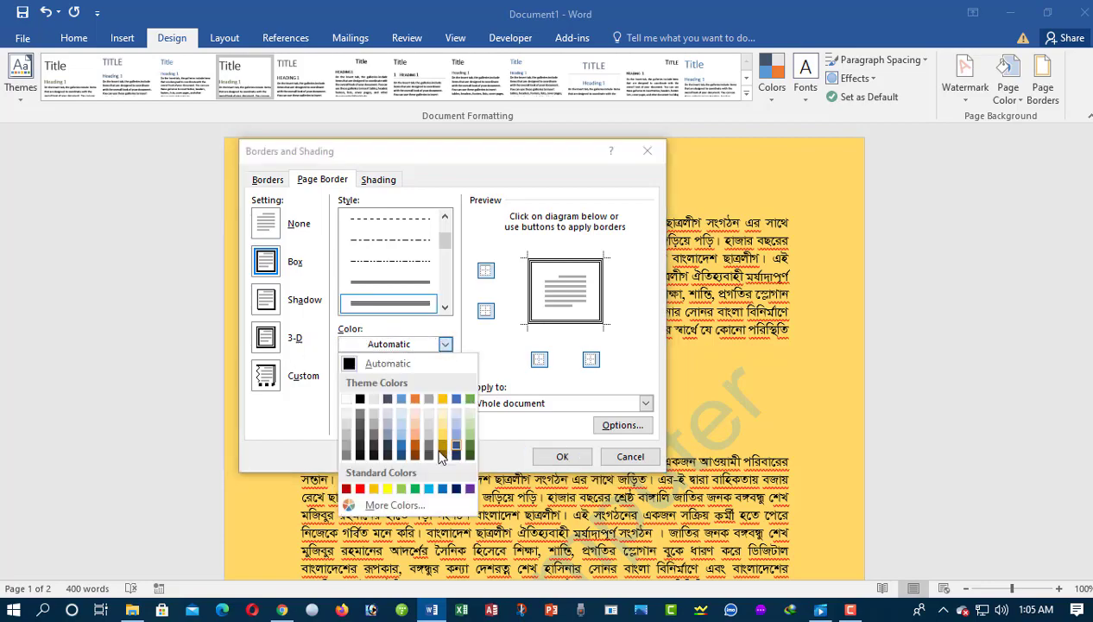
pyautogui.click(355, 484)
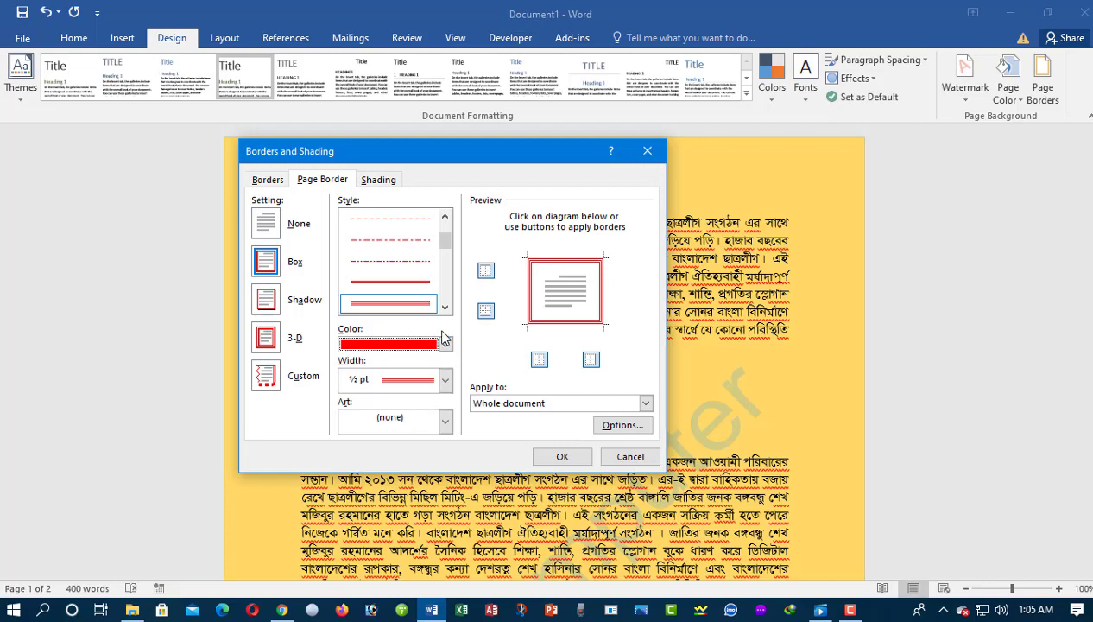
pyautogui.click(445, 382)
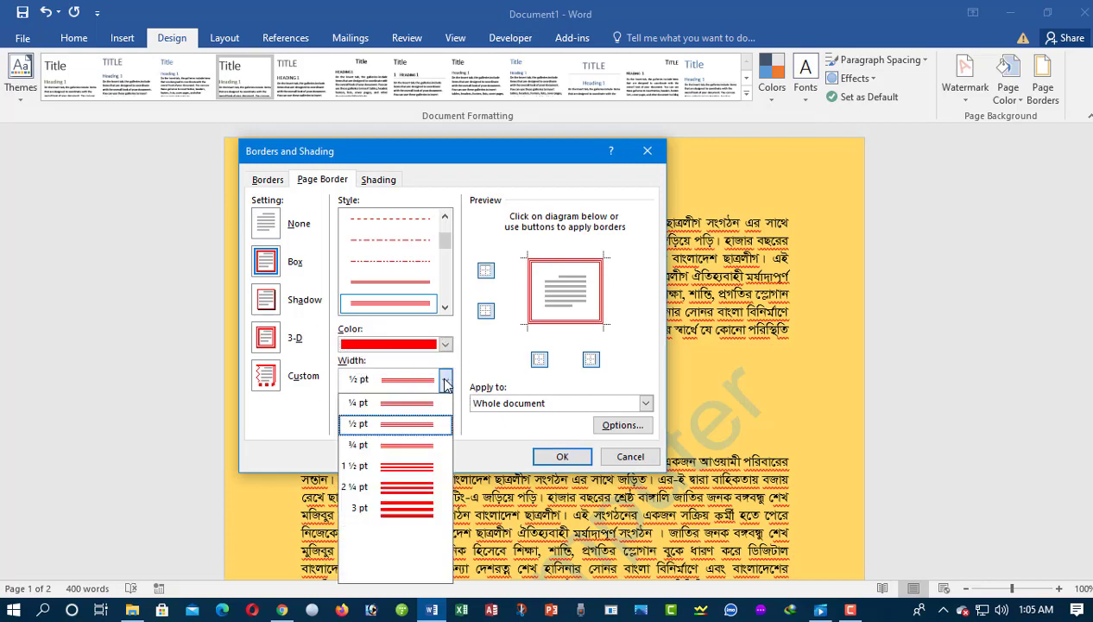
pyautogui.click(418, 493)
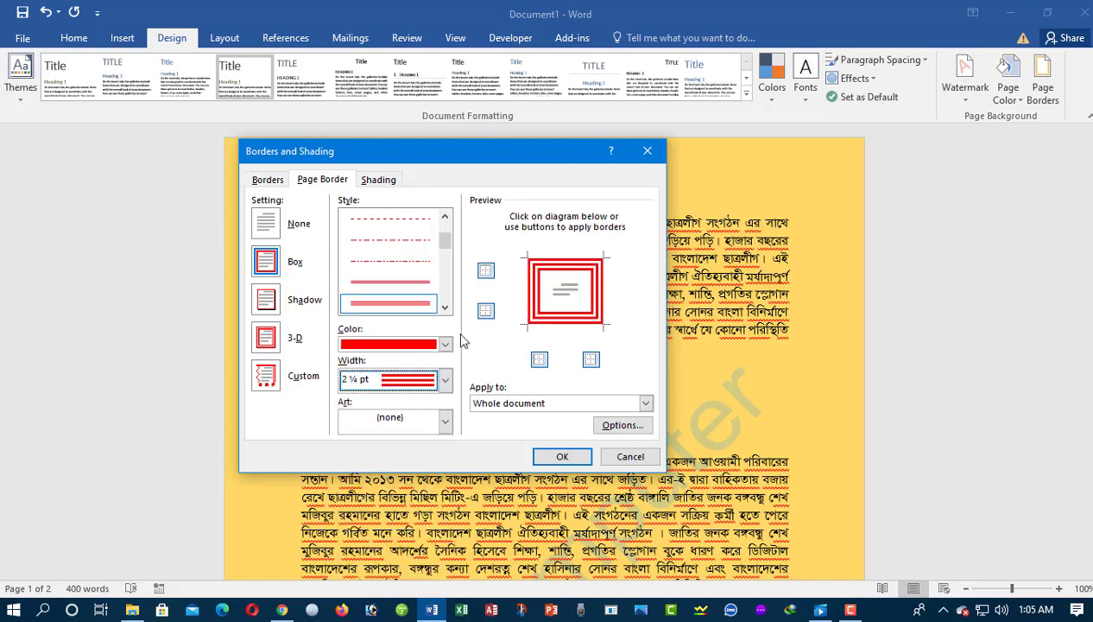
# Toggle the top, bottom, left and right sides off and back on, then apply the border.
pyautogui.click(486, 270)
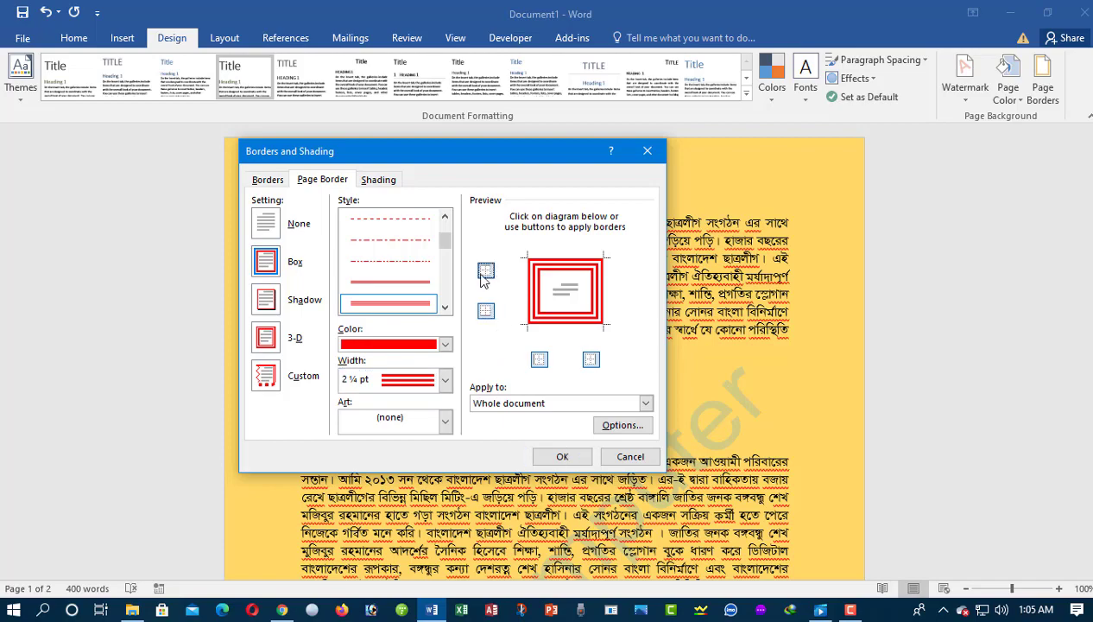
pyautogui.click(485, 310)
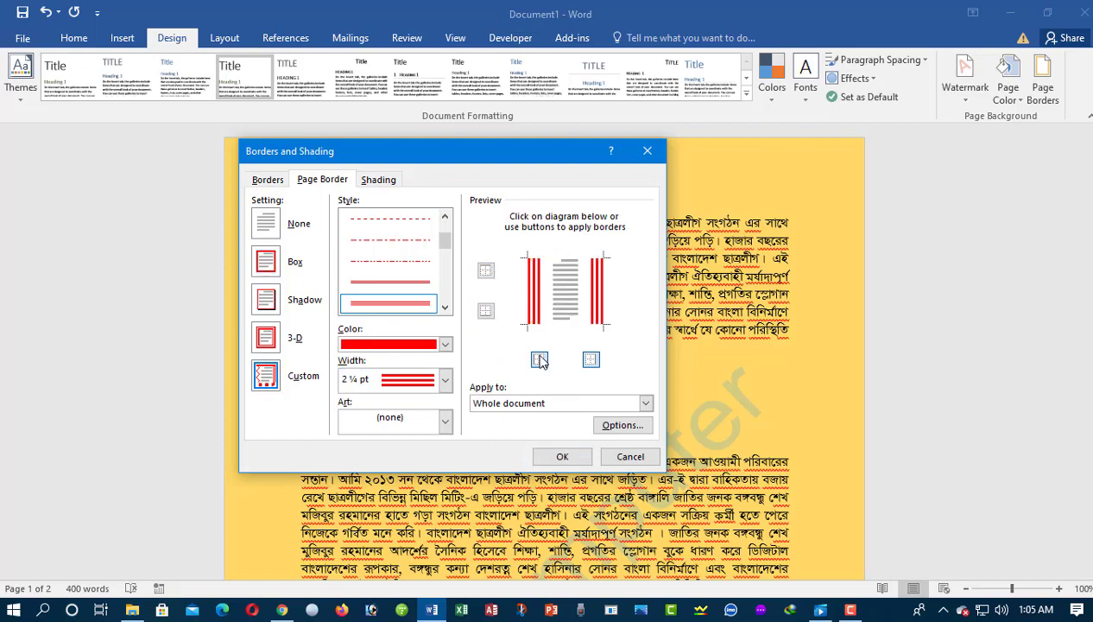
pyautogui.click(539, 360)
pyautogui.click(590, 359)
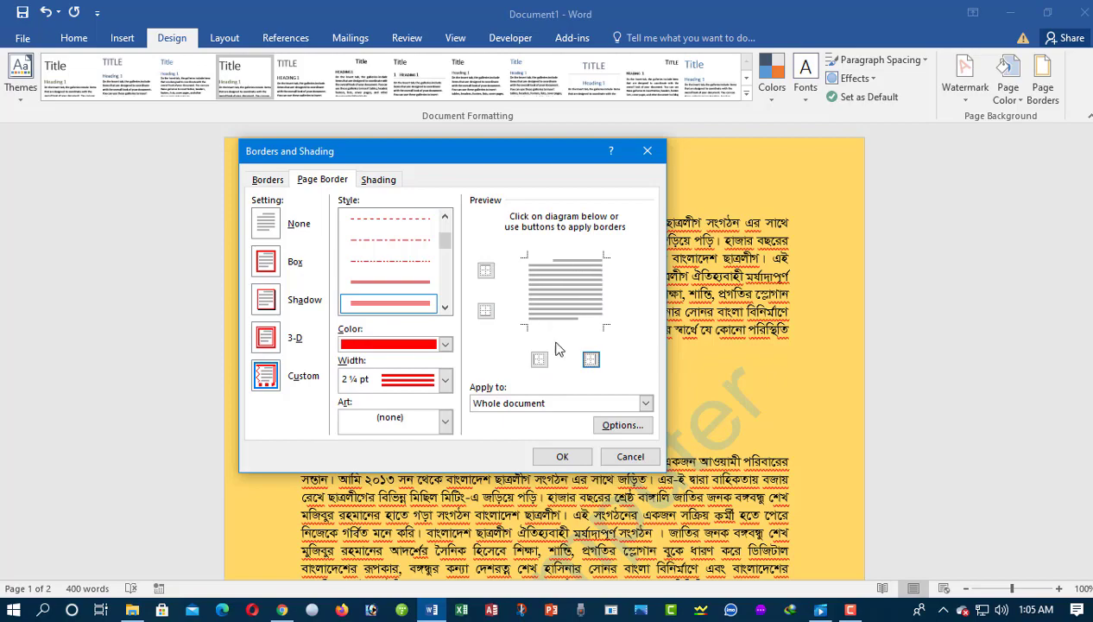
pyautogui.click(485, 270)
pyautogui.click(485, 310)
pyautogui.click(540, 360)
pyautogui.click(591, 359)
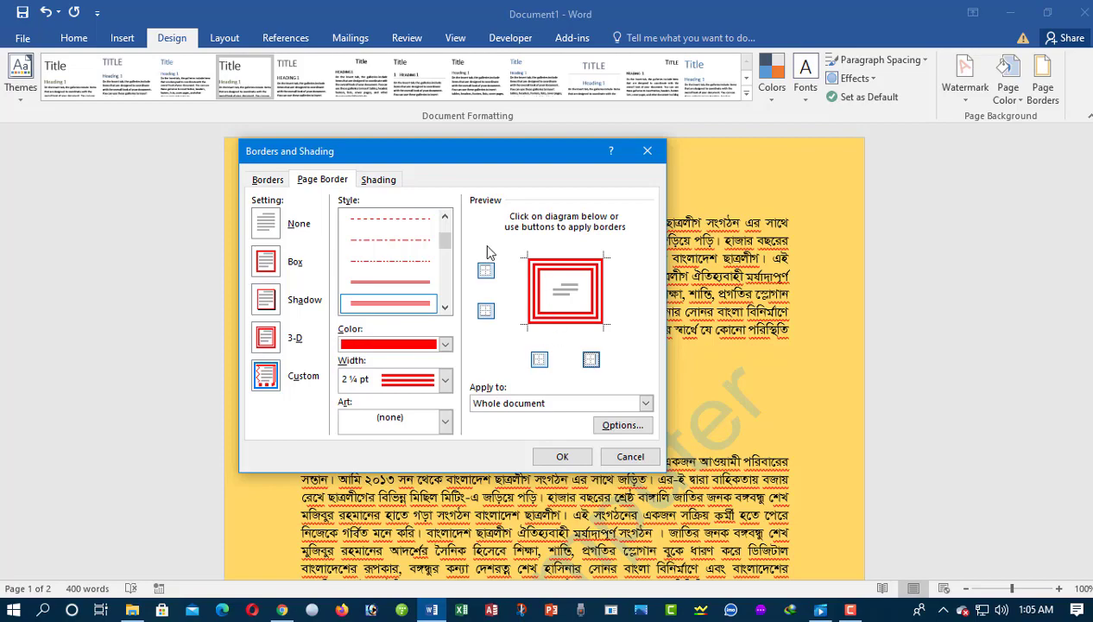
pyautogui.click(561, 456)
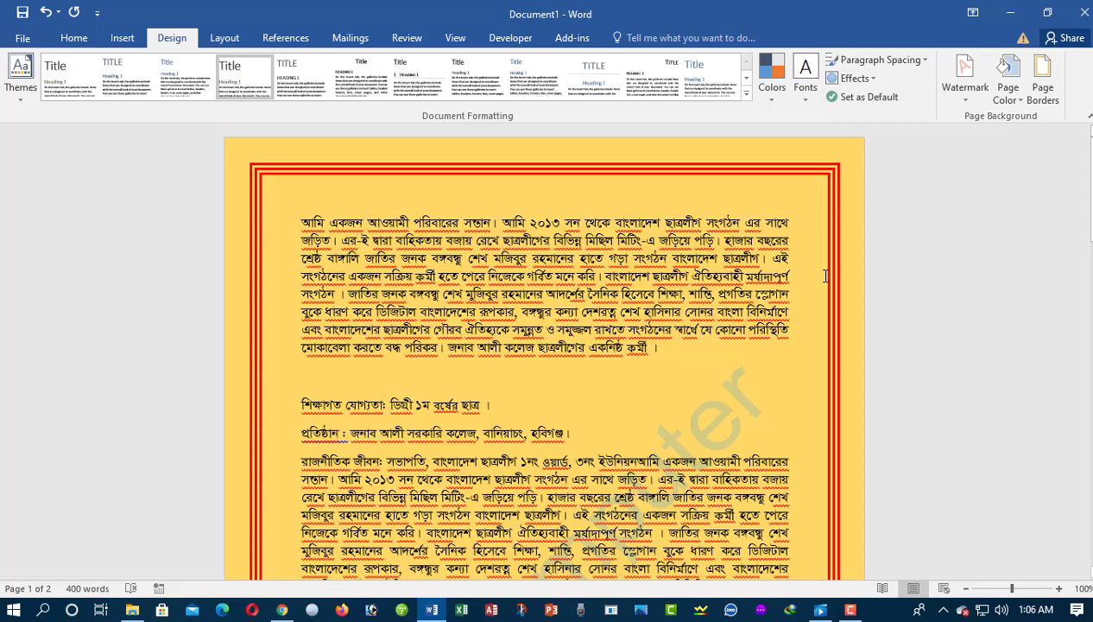
# Pick the red hearts pattern from the Art list in Page Borders.
pyautogui.click(1047, 97)
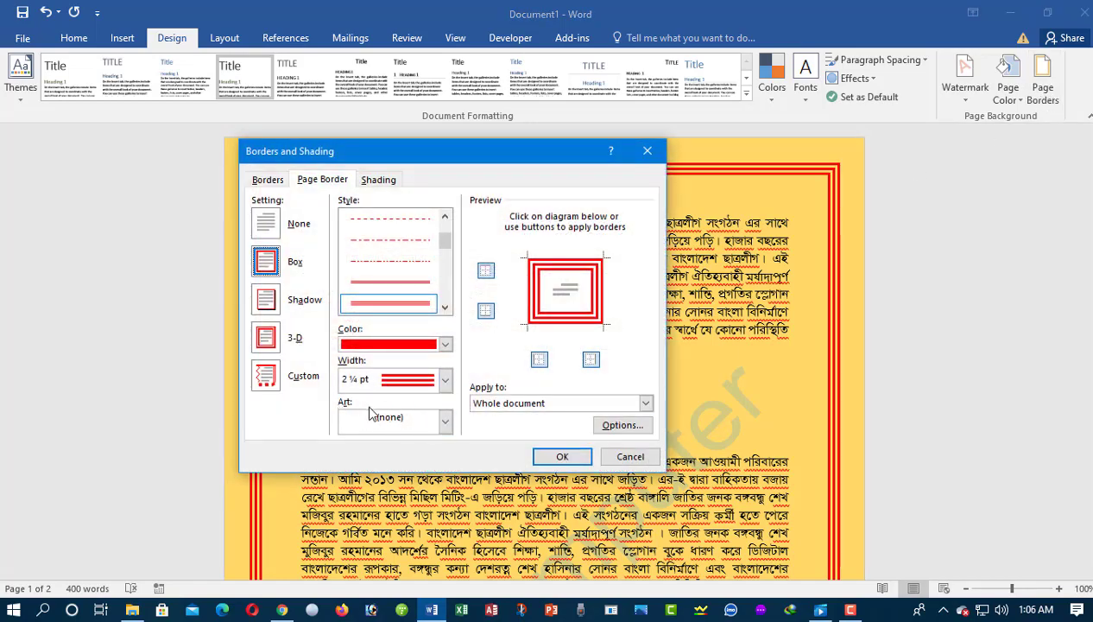
pyautogui.click(447, 425)
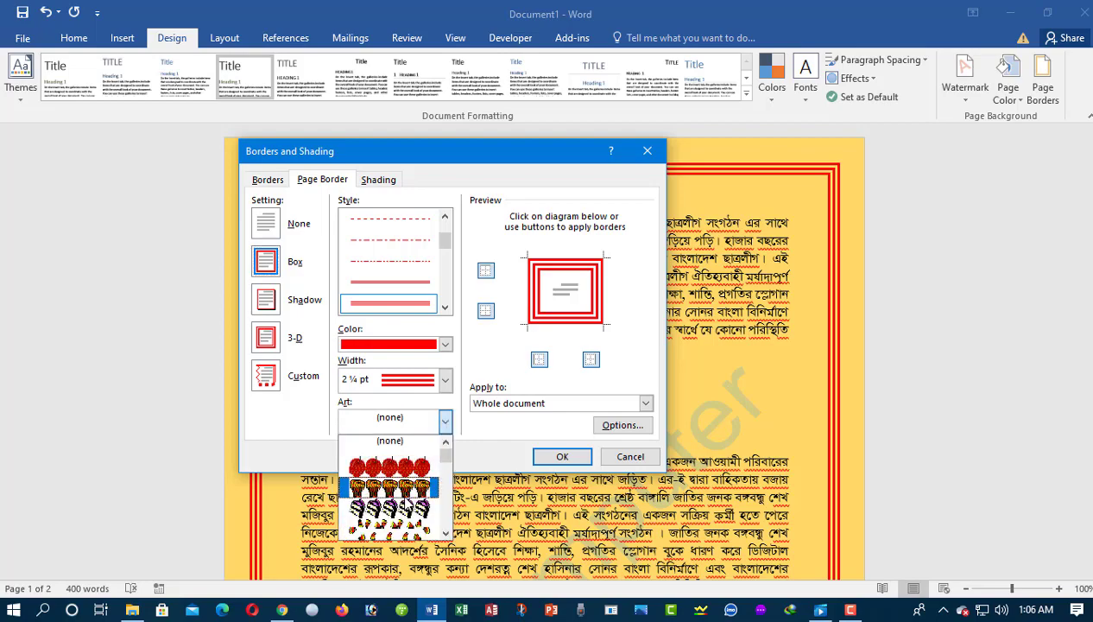
pyautogui.scroll(-1, 386, 485)
pyautogui.scroll(-2, 386, 485)
pyautogui.scroll(-2, 389, 488)
pyautogui.scroll(-2, 393, 488)
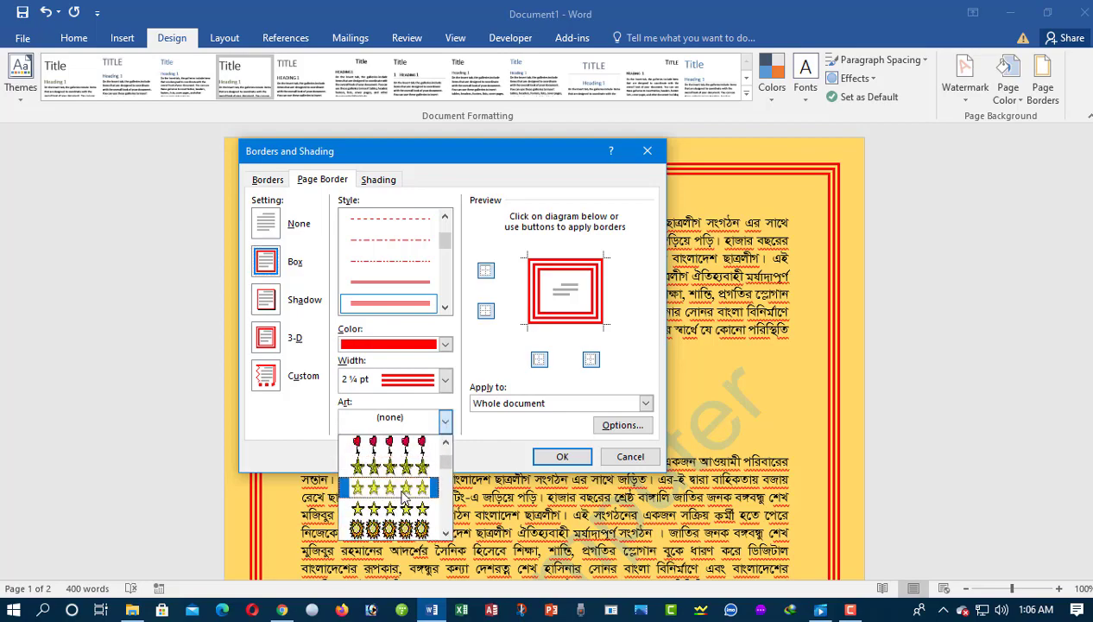
pyautogui.scroll(-2, 397, 490)
pyautogui.scroll(-2, 399, 501)
pyautogui.scroll(-2, 397, 500)
pyautogui.scroll(-2, 396, 500)
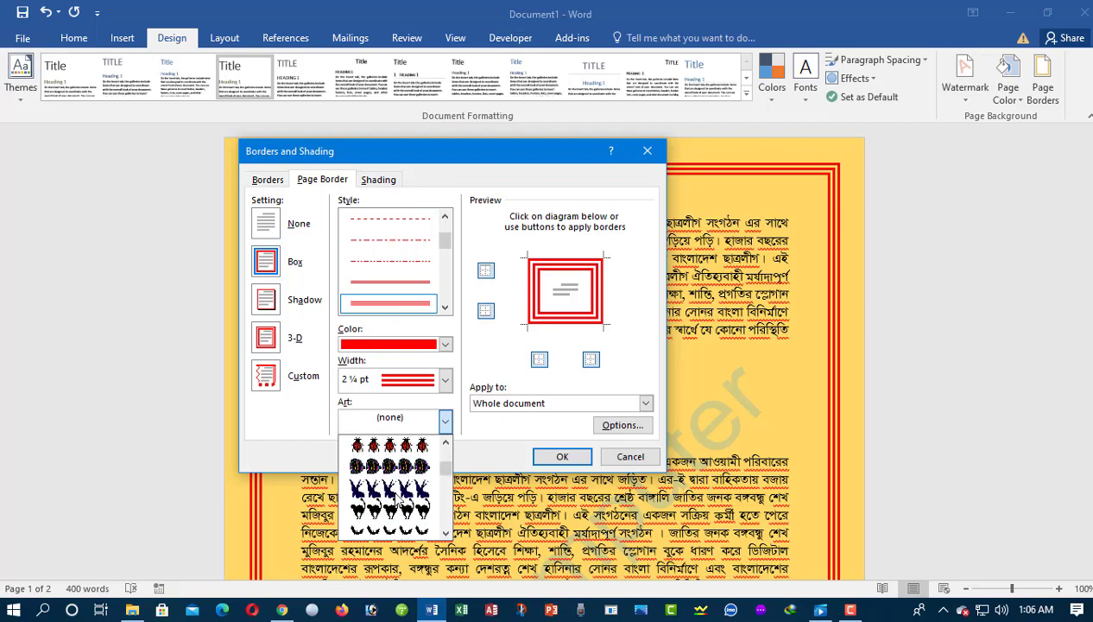
pyautogui.scroll(-2, 395, 499)
pyautogui.scroll(-2, 397, 498)
pyautogui.scroll(-2, 397, 495)
pyautogui.scroll(-2, 396, 493)
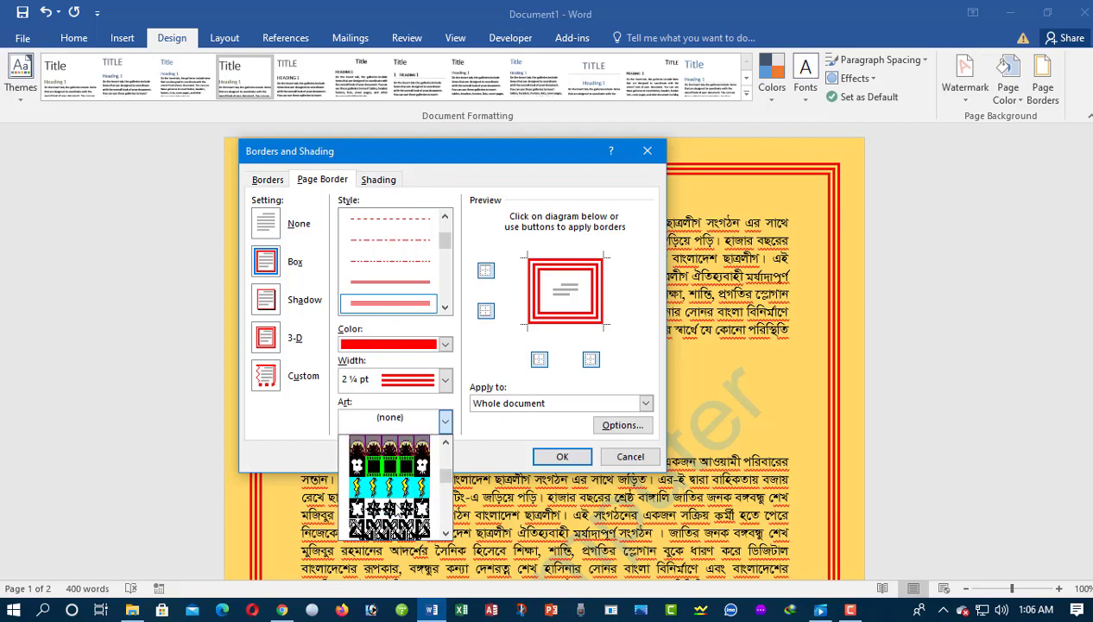
pyautogui.scroll(-2, 396, 490)
pyautogui.scroll(2, 393, 489)
pyautogui.scroll(2, 396, 492)
pyautogui.scroll(2, 399, 499)
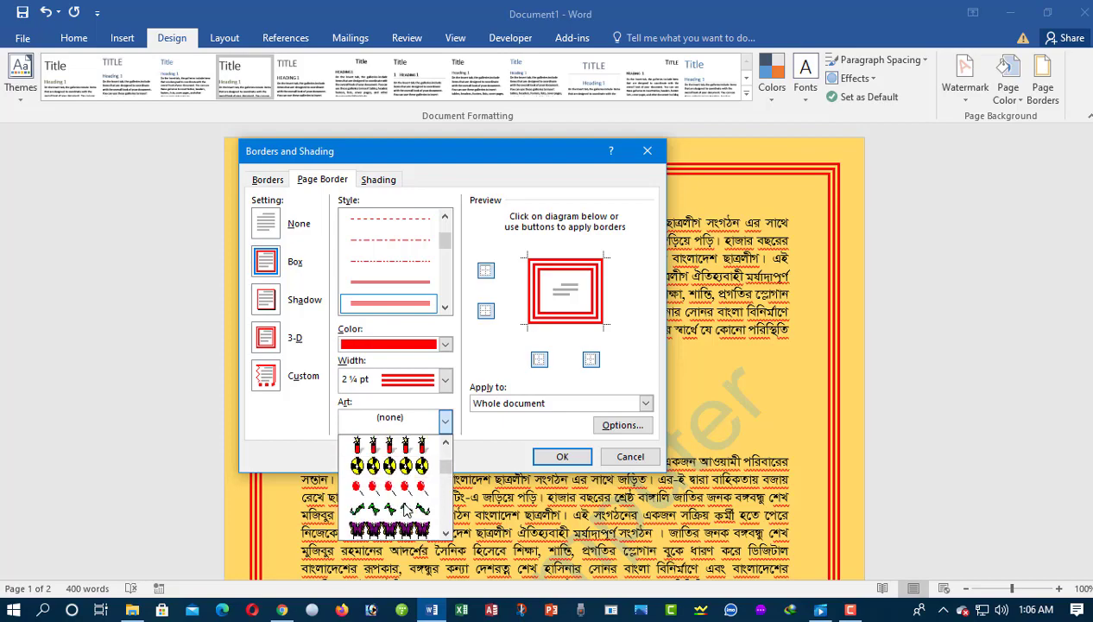
pyautogui.scroll(2, 404, 506)
pyautogui.scroll(2, 406, 509)
pyautogui.scroll(2, 406, 506)
pyautogui.scroll(2, 406, 504)
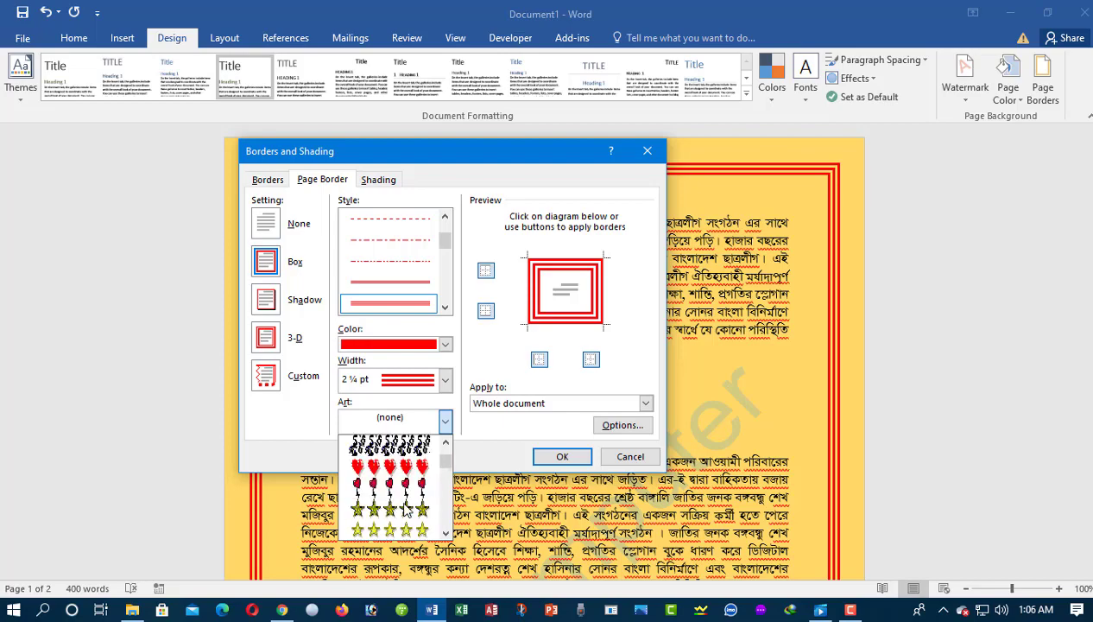
pyautogui.scroll(2, 406, 500)
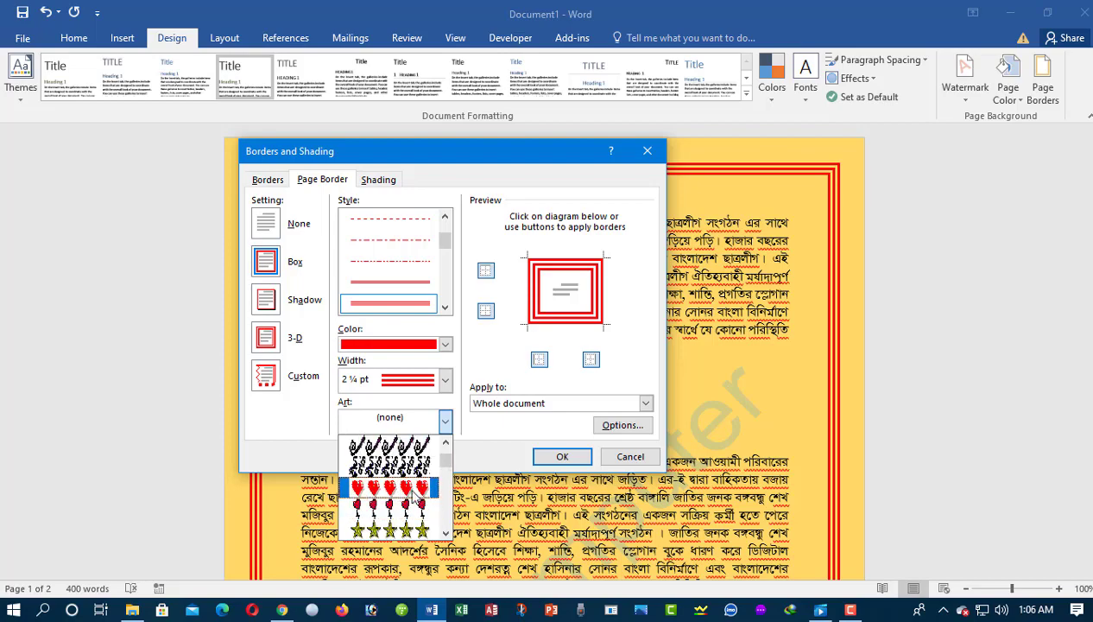
pyautogui.click(413, 494)
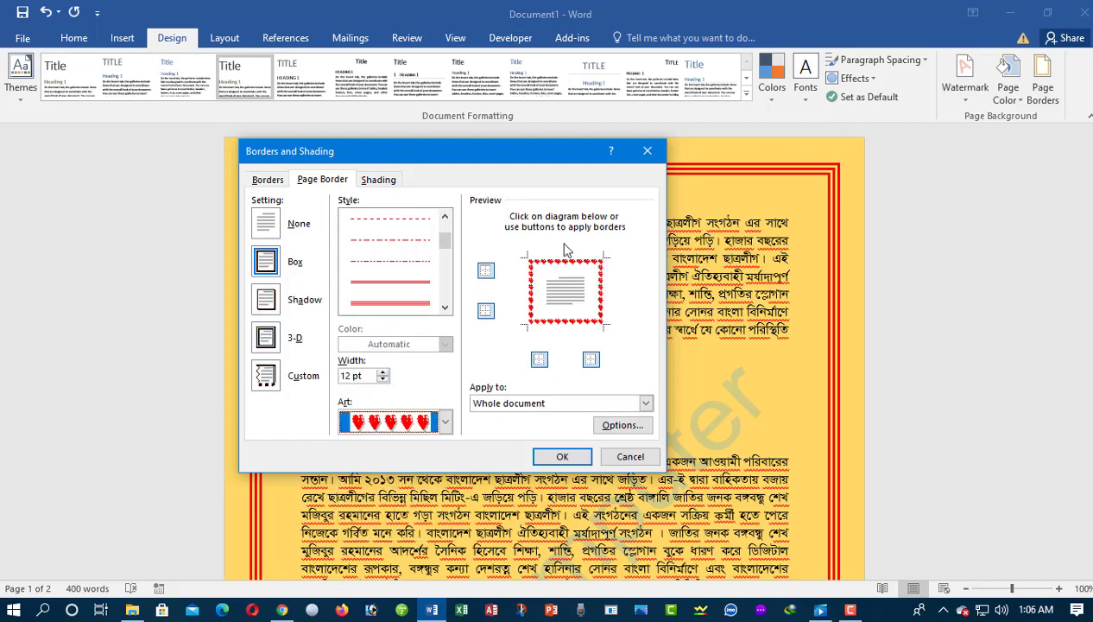
# Toggle the top row of hearts off and back on, then apply the hearts border.
pyautogui.click(487, 270)
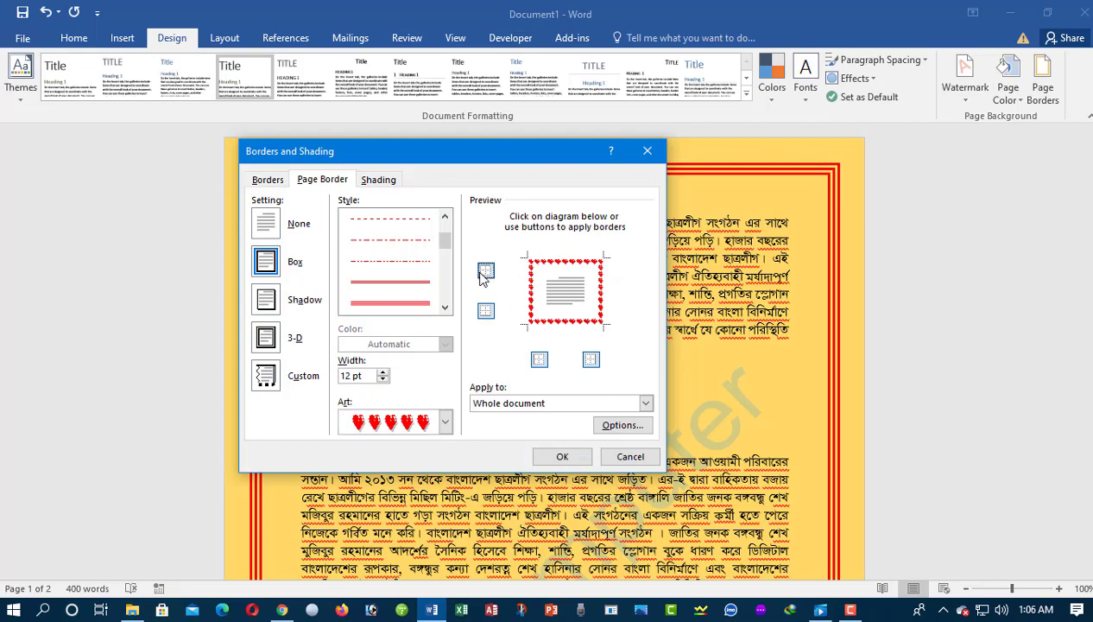
pyautogui.click(487, 310)
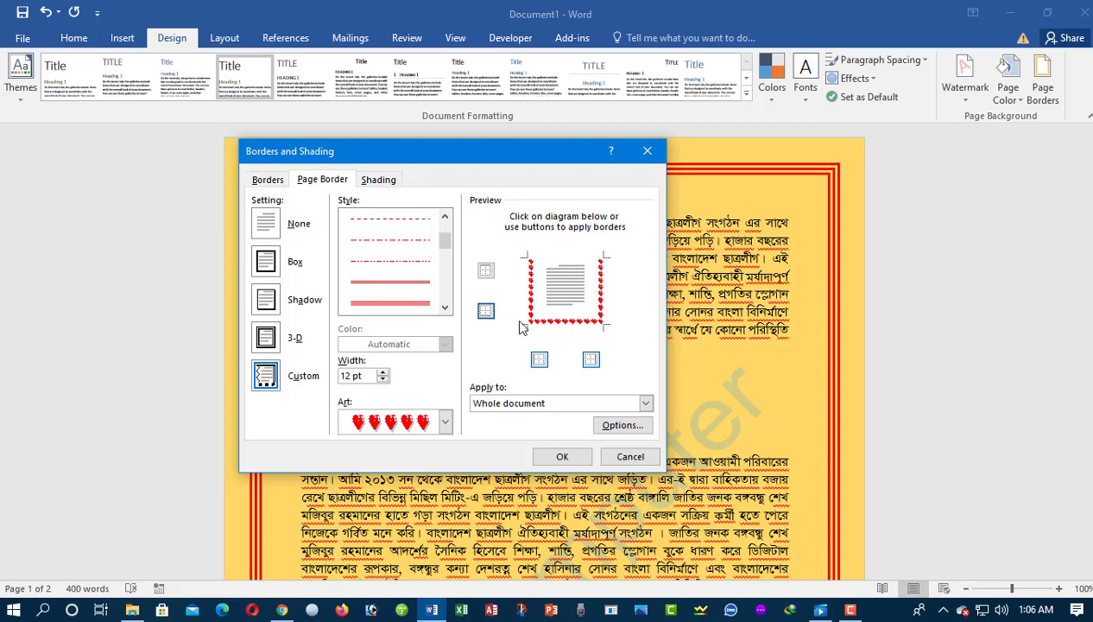
pyautogui.click(487, 270)
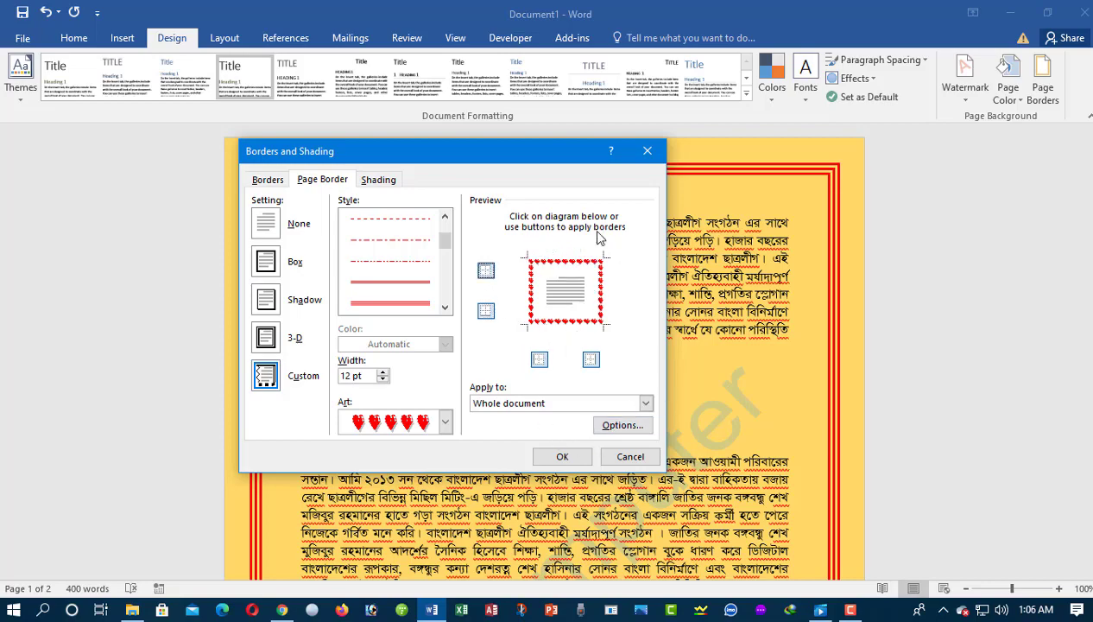
pyautogui.click(562, 456)
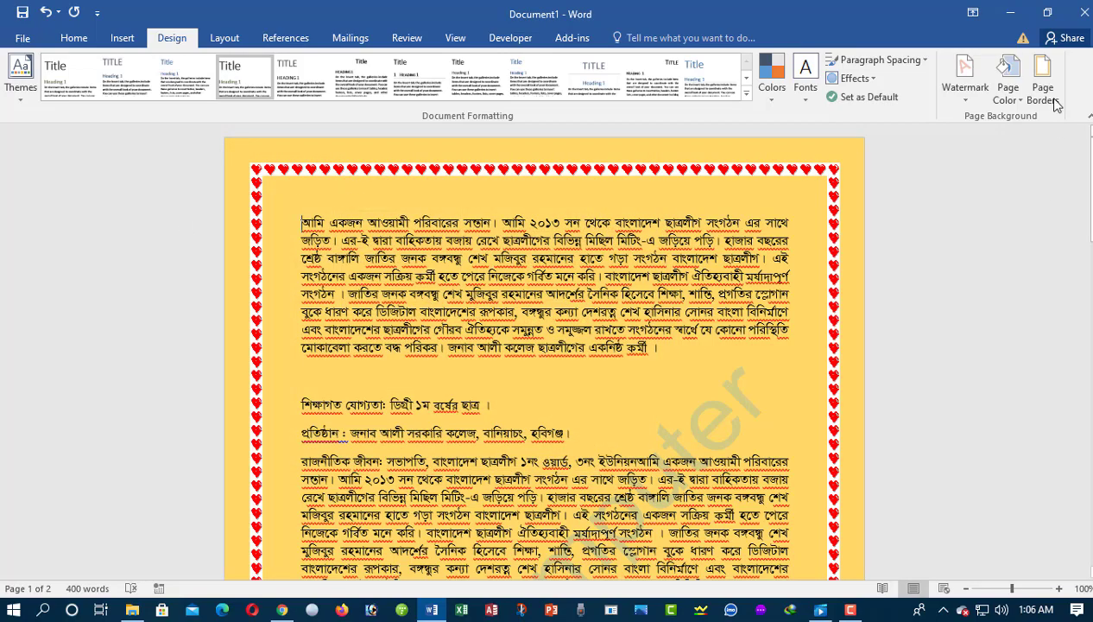
# In the Page Border settings, raise the red-heart border width from 12 pt to 22 pt.
pyautogui.click(1041, 99)
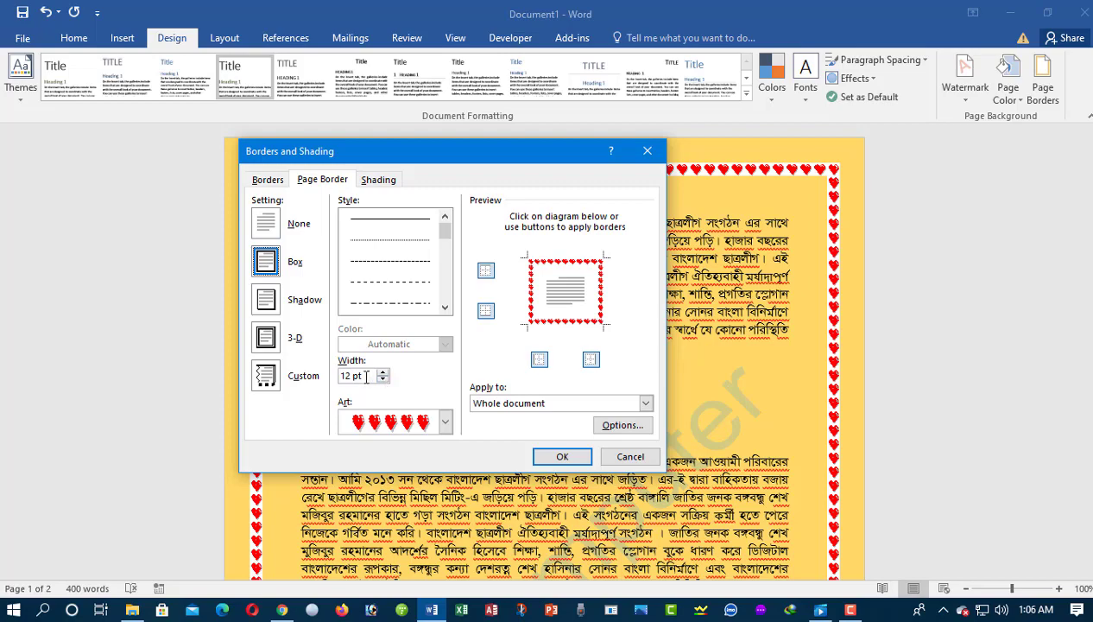
pyautogui.click(383, 373)
pyautogui.click(383, 373)
pyautogui.click(383, 373)
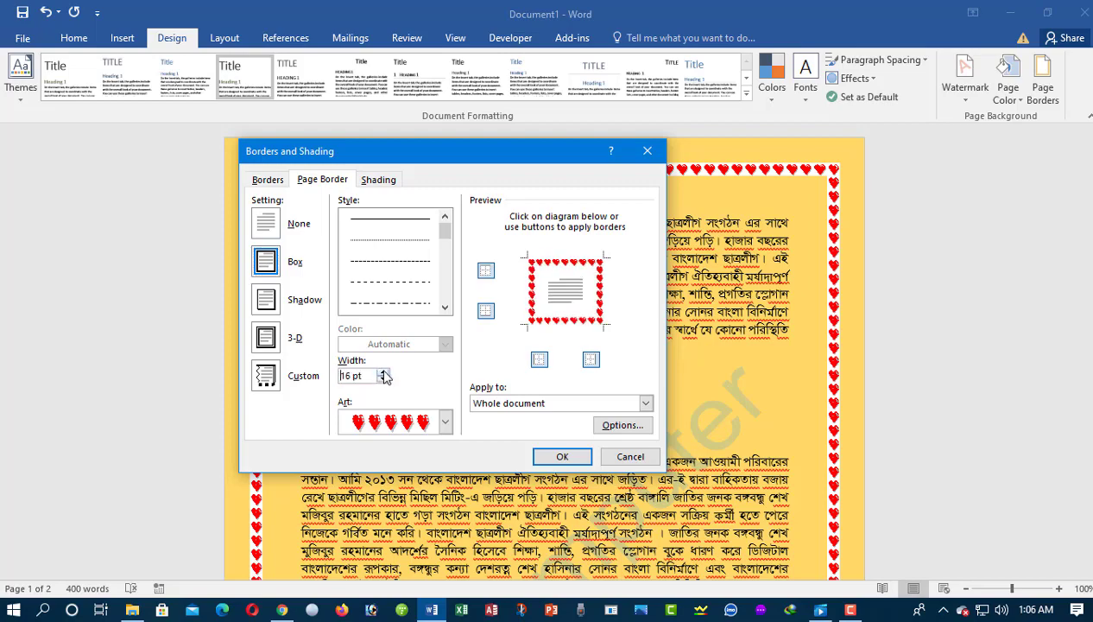
pyautogui.click(383, 372)
pyautogui.click(382, 372)
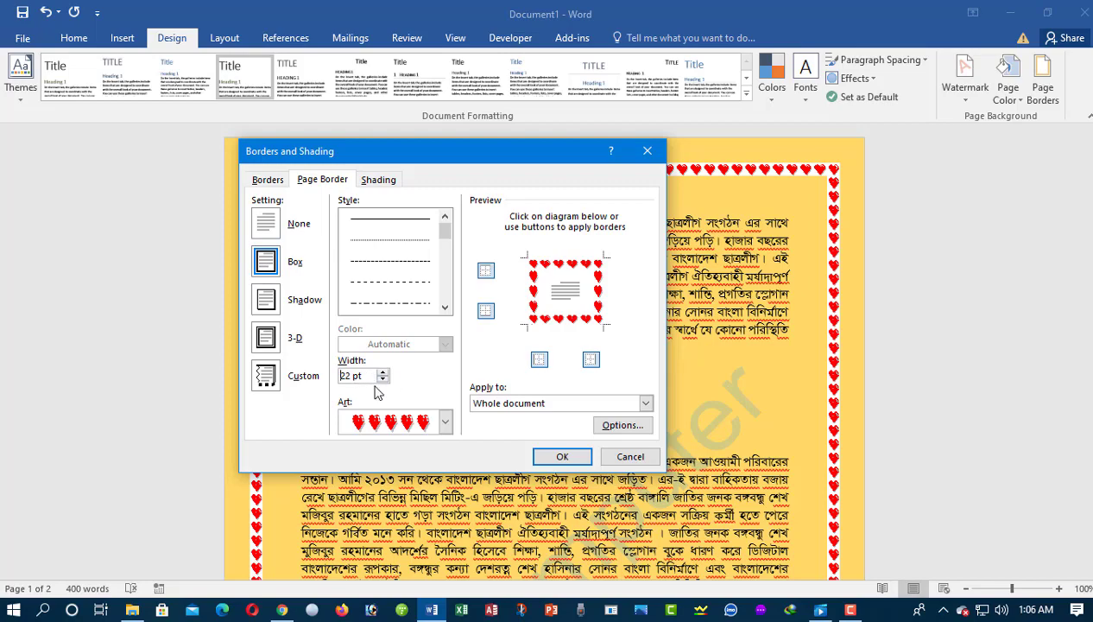
# Apply the 22 pt heart border, then widen it to 31 pt and apply.
pyautogui.click(563, 457)
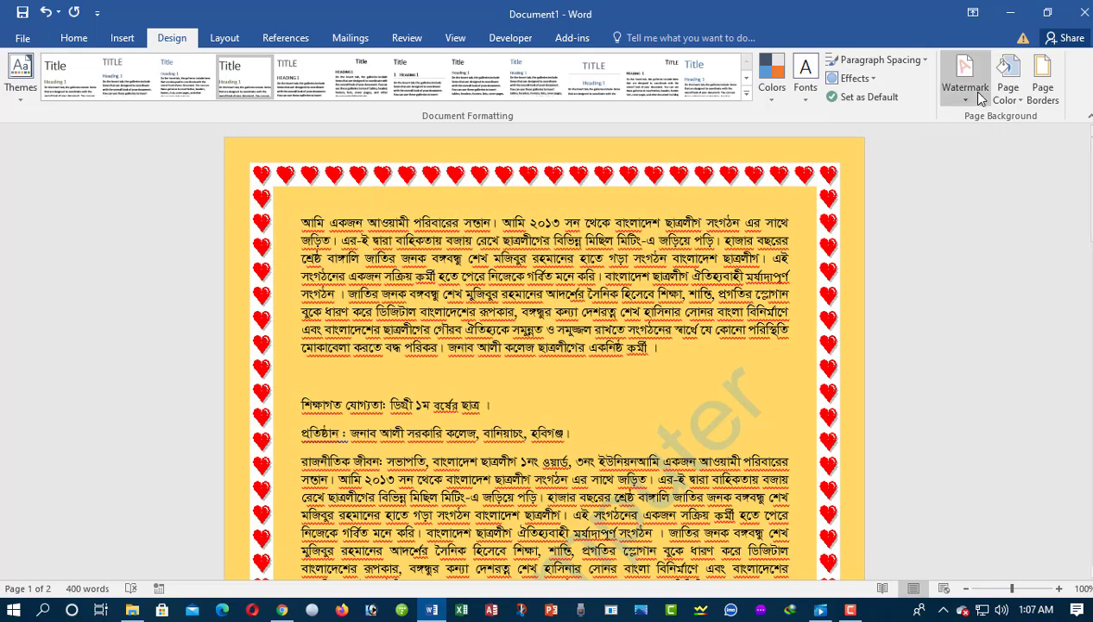
pyautogui.click(1041, 85)
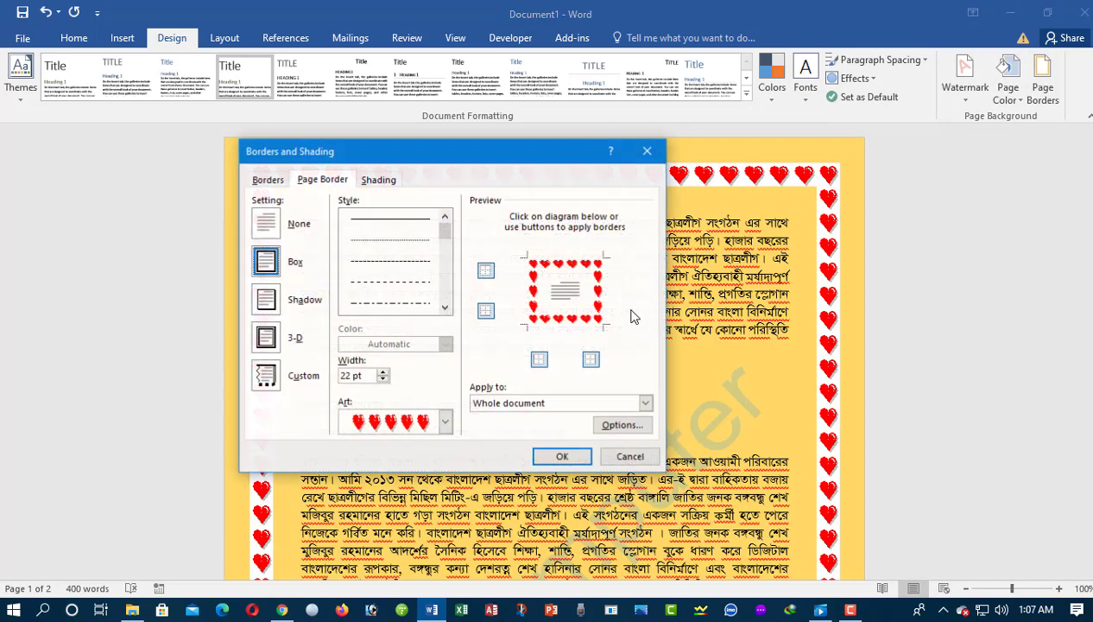
pyautogui.click(383, 372)
pyautogui.click(383, 372)
pyautogui.click(383, 371)
pyautogui.click(383, 372)
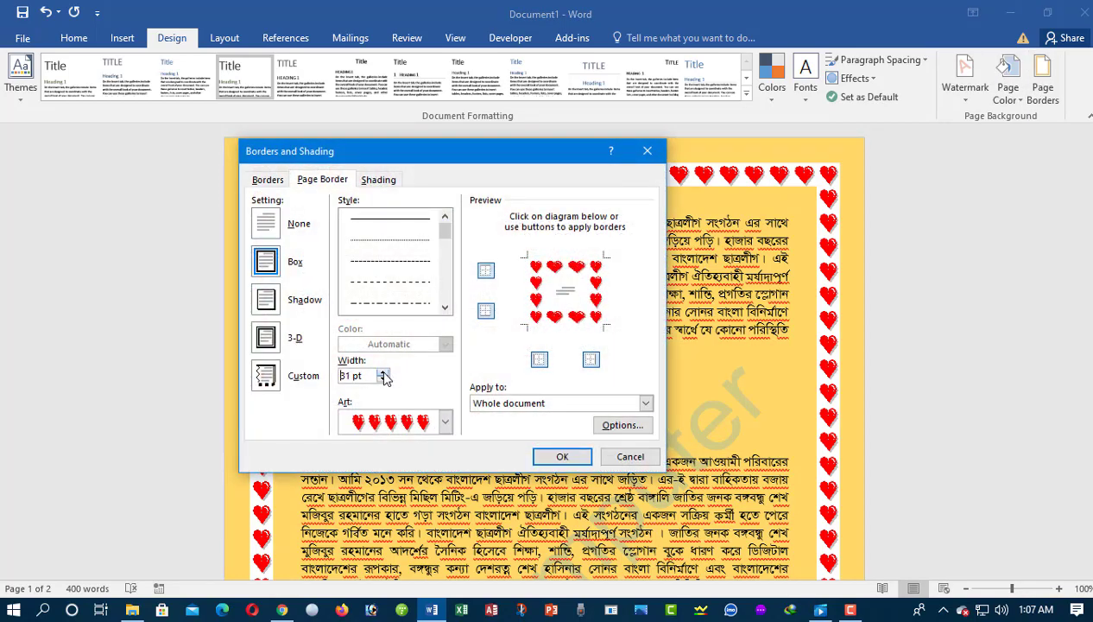
pyautogui.click(553, 456)
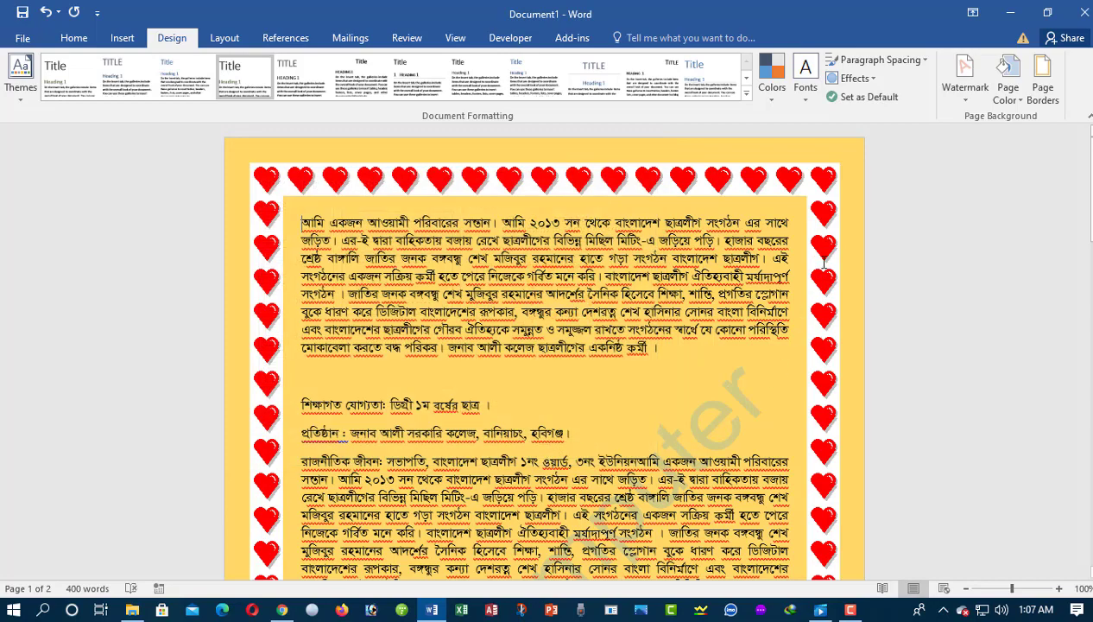